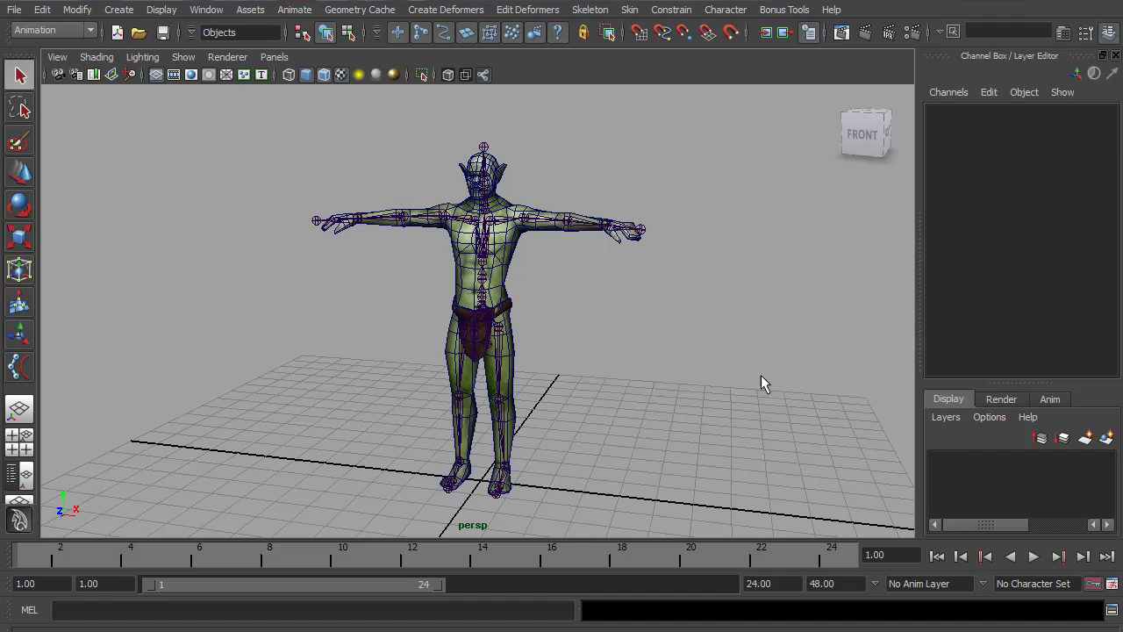
Zoom in on the torso and duplicate the J_Spine3 chest joint, creating J_Spine4.
right_click_drag(383, 301, 667, 346, "alt")
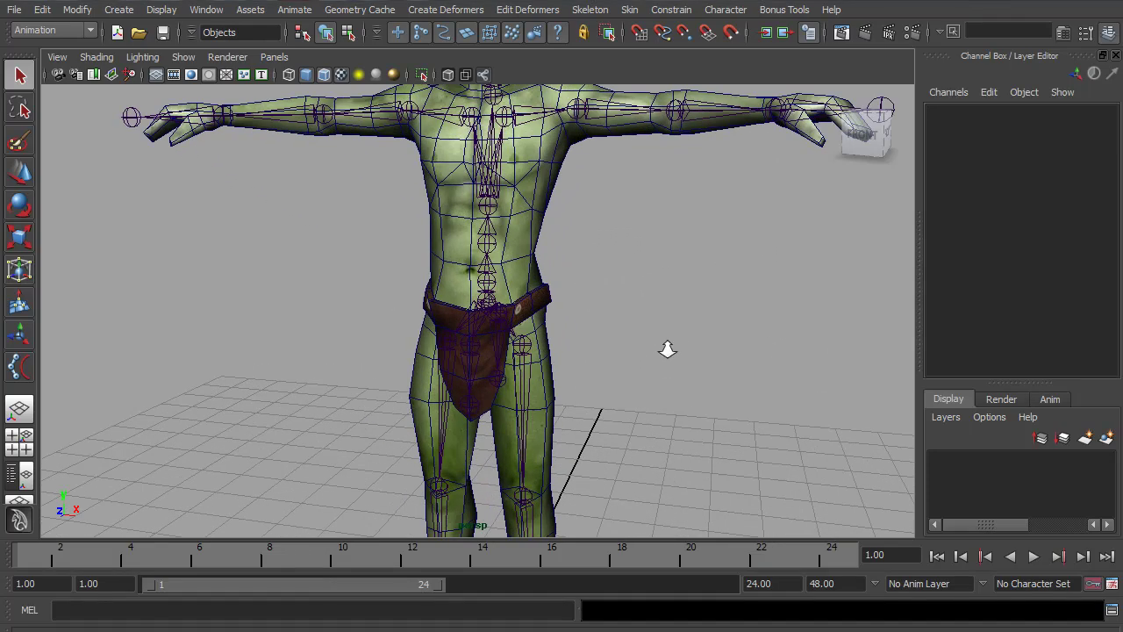
middle_click_drag(667, 345, 612, 406, "alt")
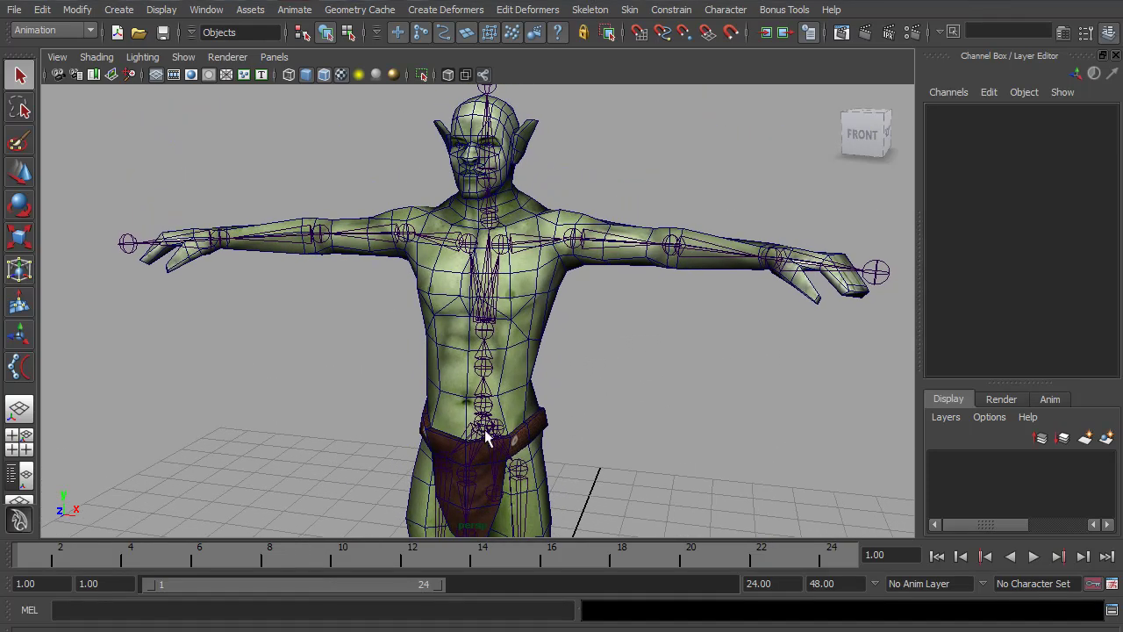
middle_click_drag(493, 359, 493, 310, "alt")
scroll(614, 338, "up", 8)
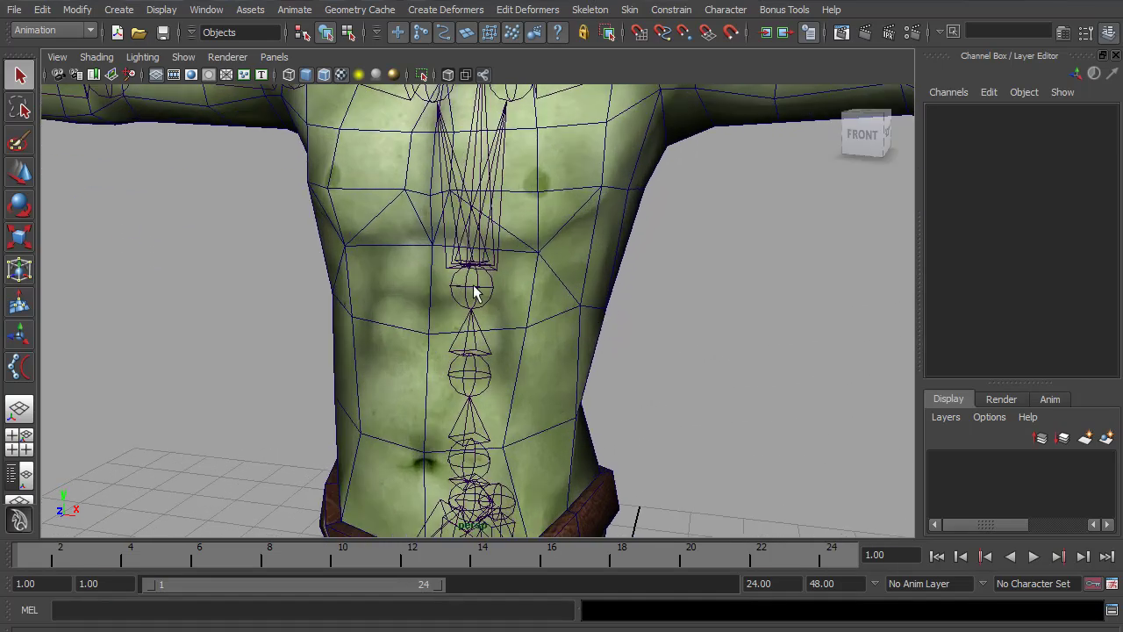
left_click(479, 287)
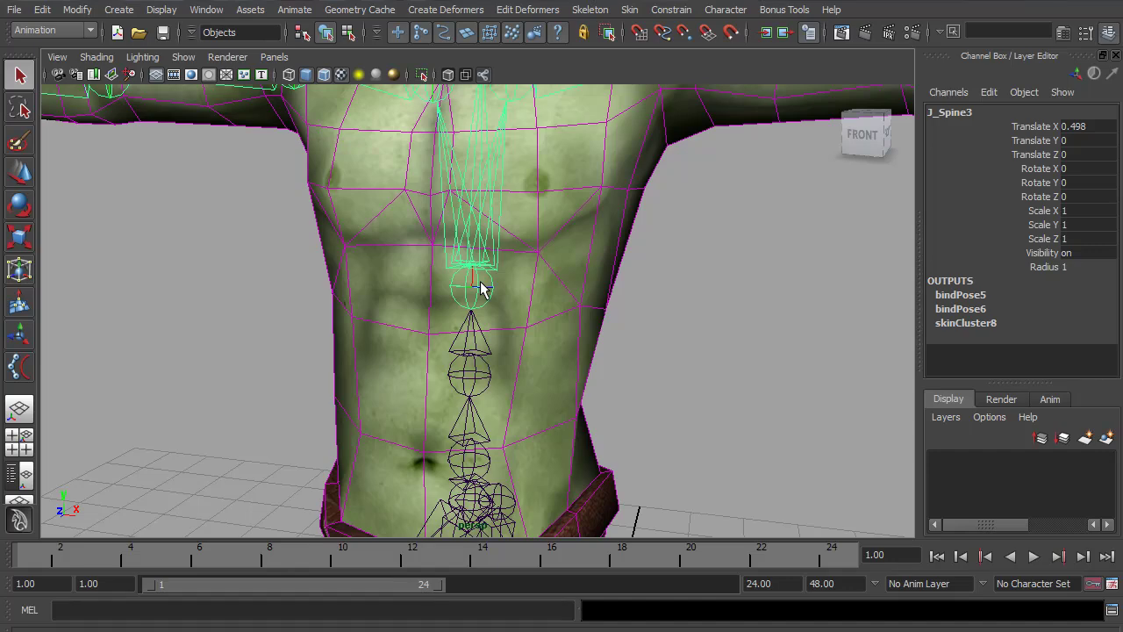
key("Down")
In the Hypergraph hierarchy, delete the neck and arm chains under the duplicate J_Spine4.
left_click(207, 9)
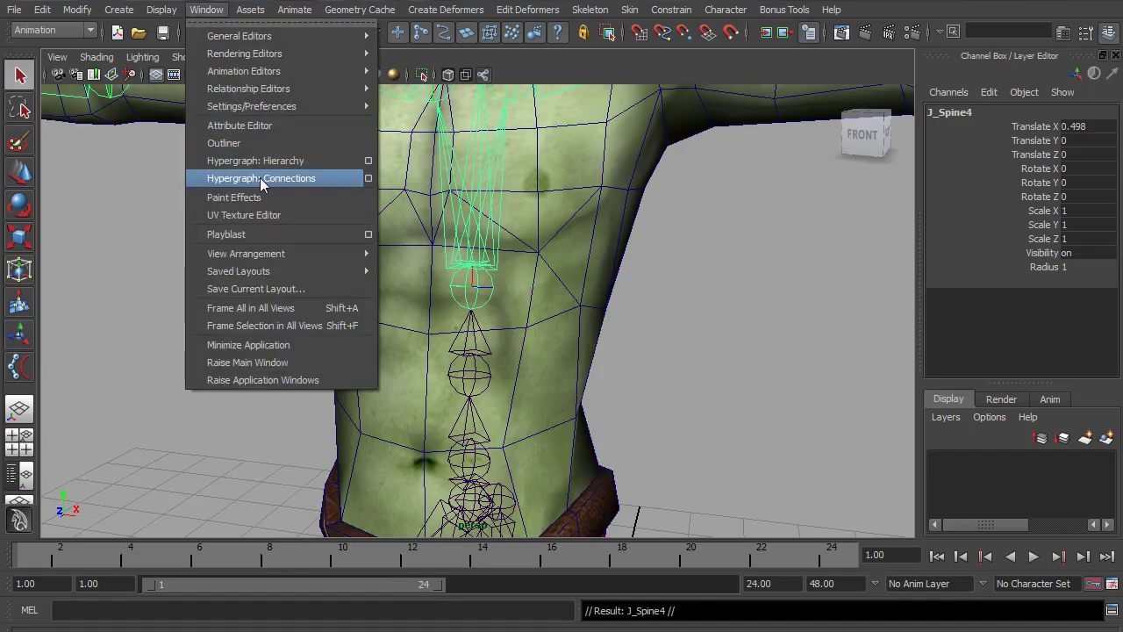
left_click(254, 161)
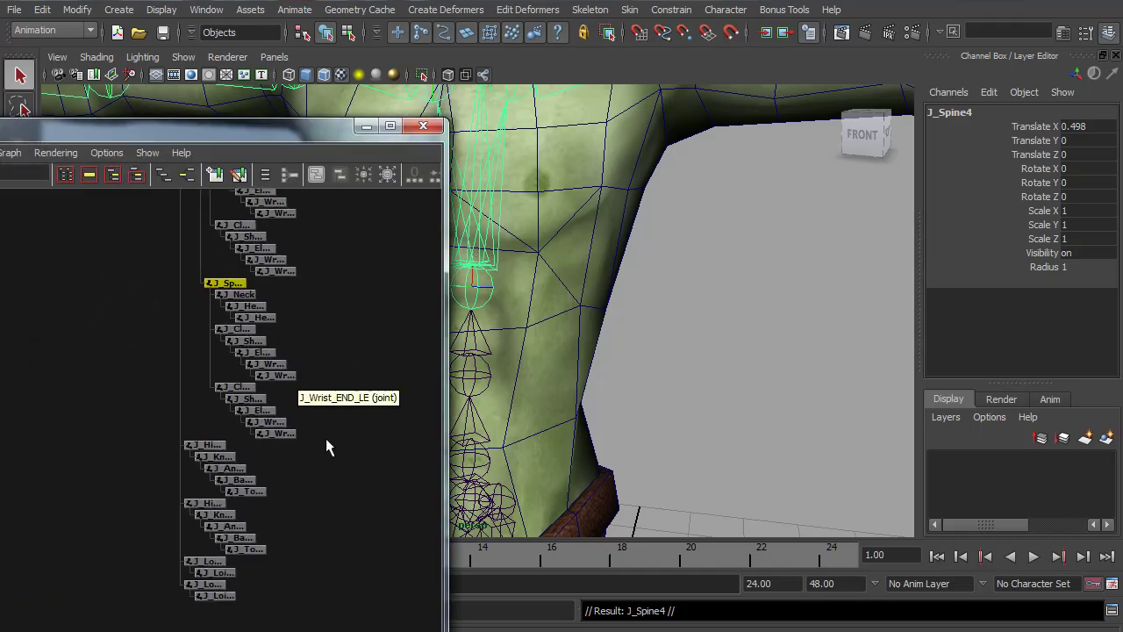
left_click_drag(338, 441, 244, 300)
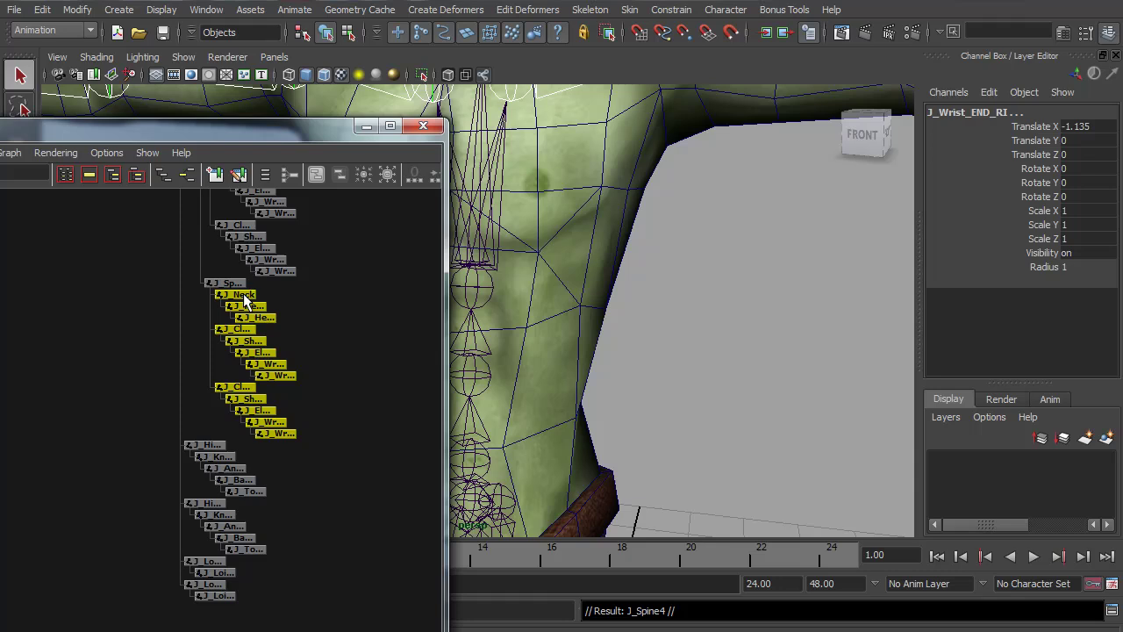
key("Delete")
Rename the duplicate joint J_Spine3_Dup and set its Radius to 0.75.
left_click(225, 283)
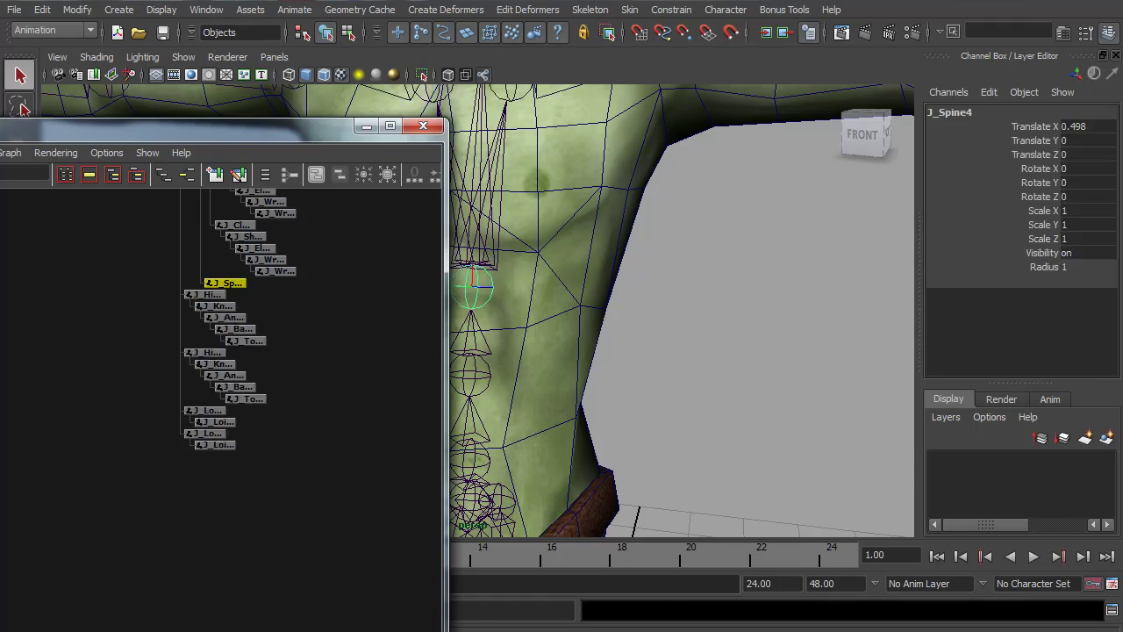
left_click(982, 110)
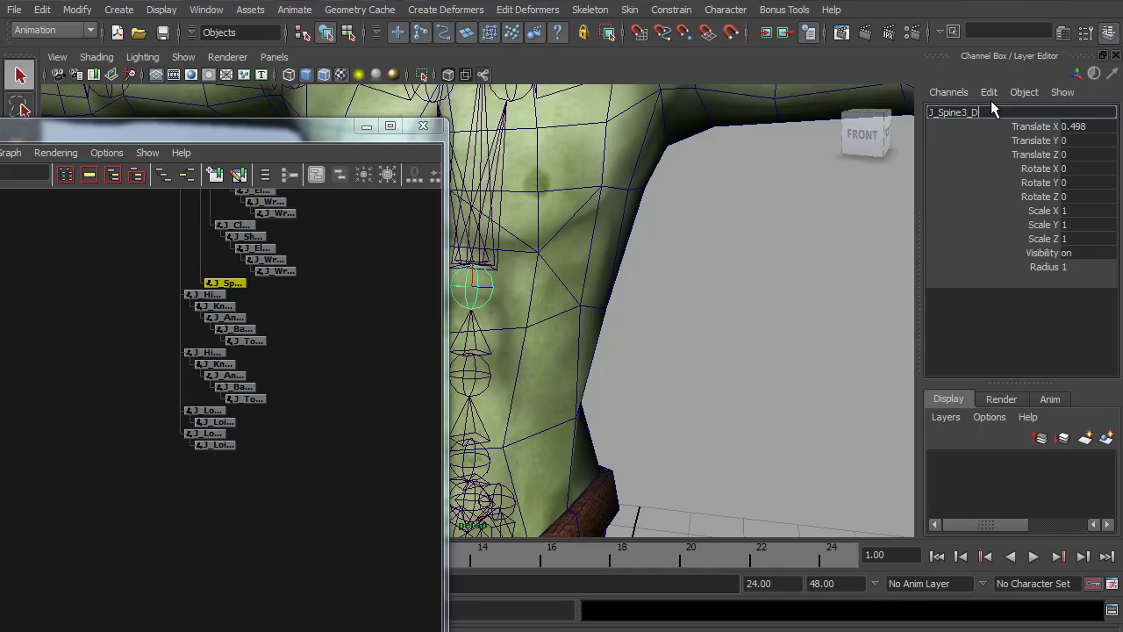
key("Return")
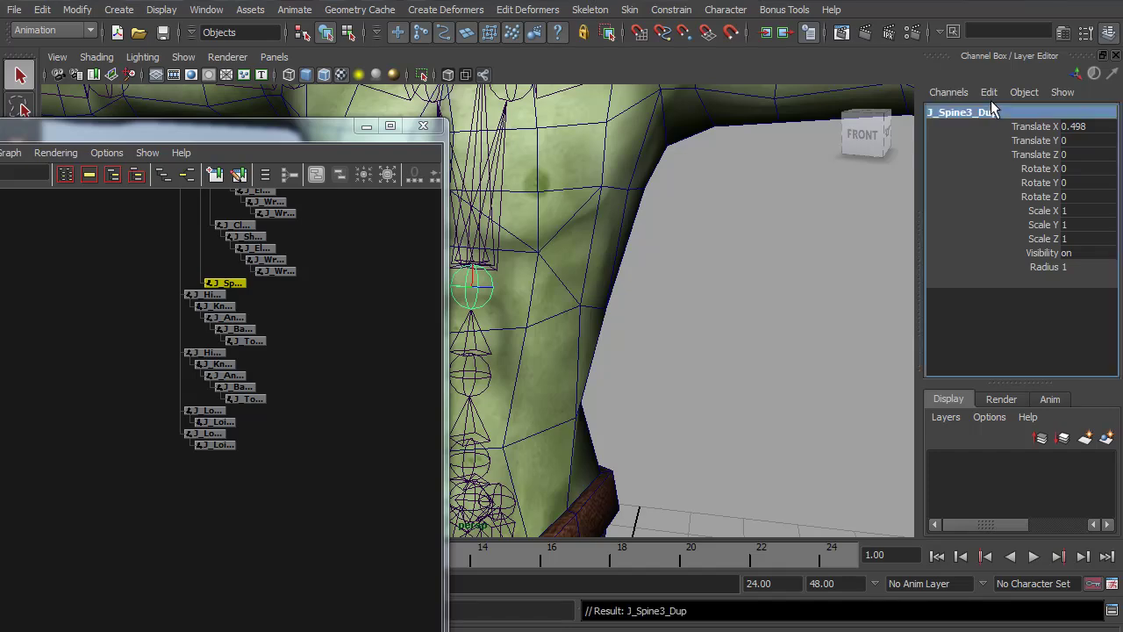
key("f")
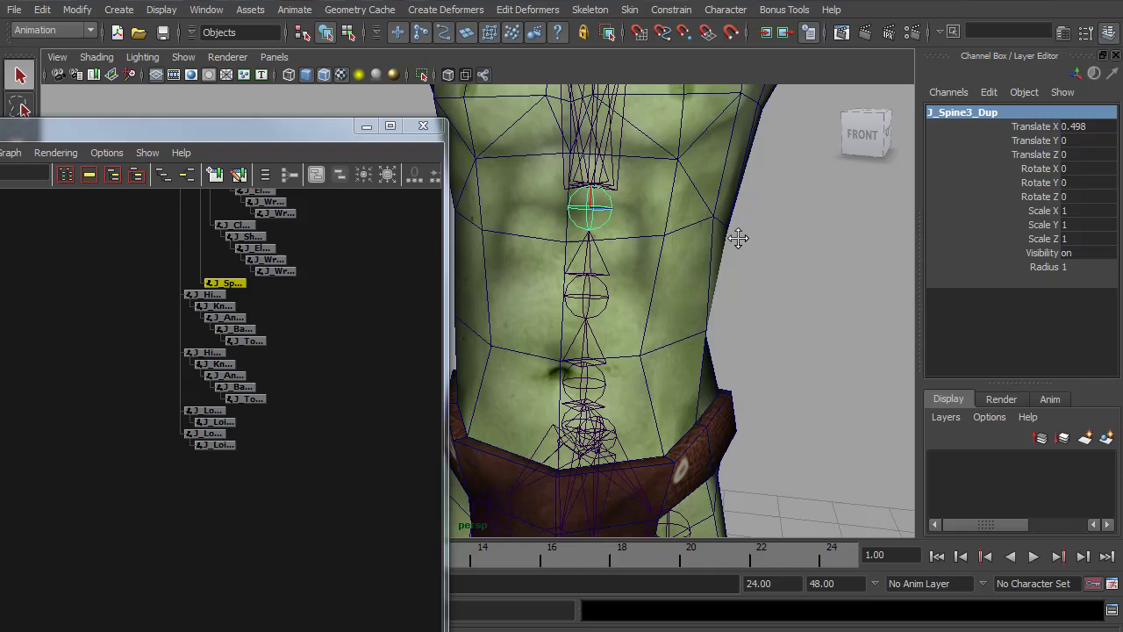
double_click(1079, 267)
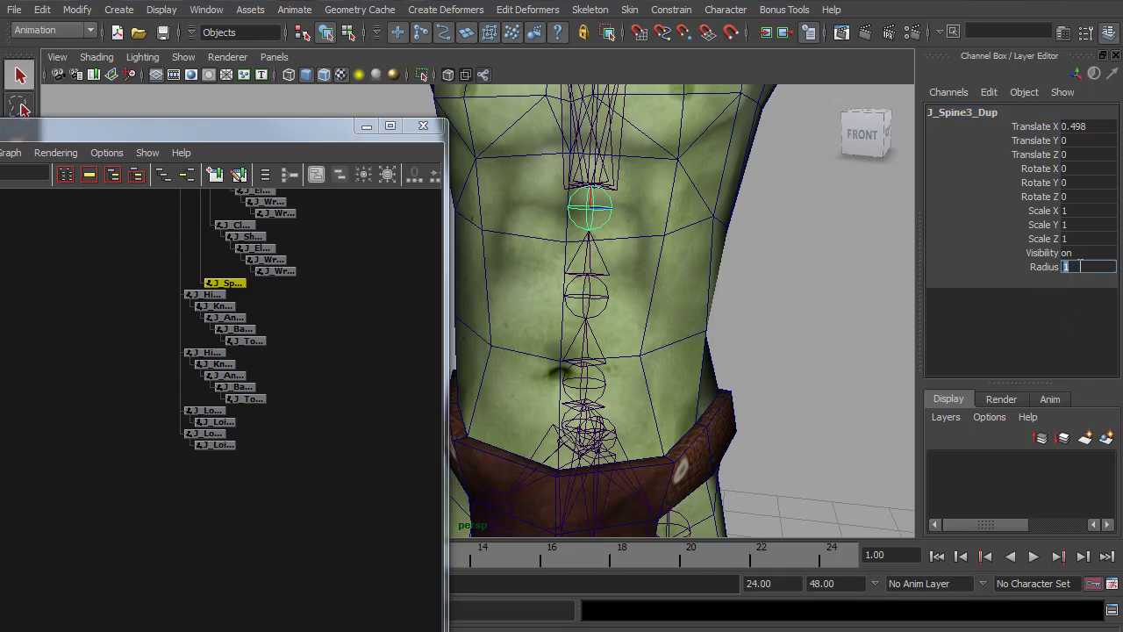
type(".75")
key("Return")
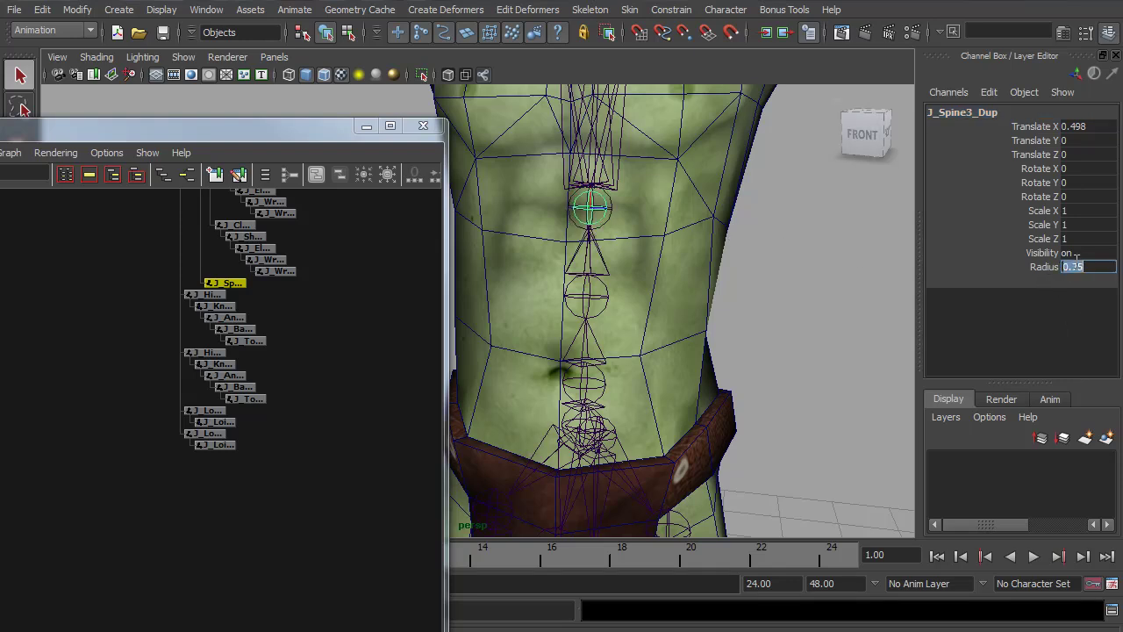
Activate the IK Spline Handle Tool with its settings: 2 spans, auto simplified curve, Linear twist.
left_click(551, 12)
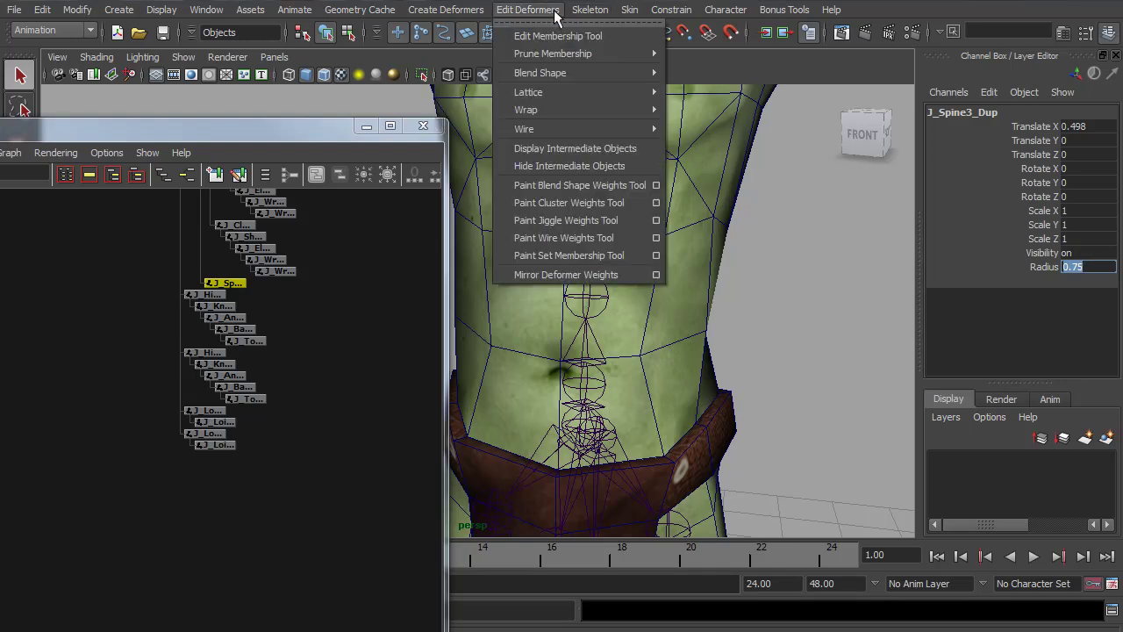
mouse_move(602, 16)
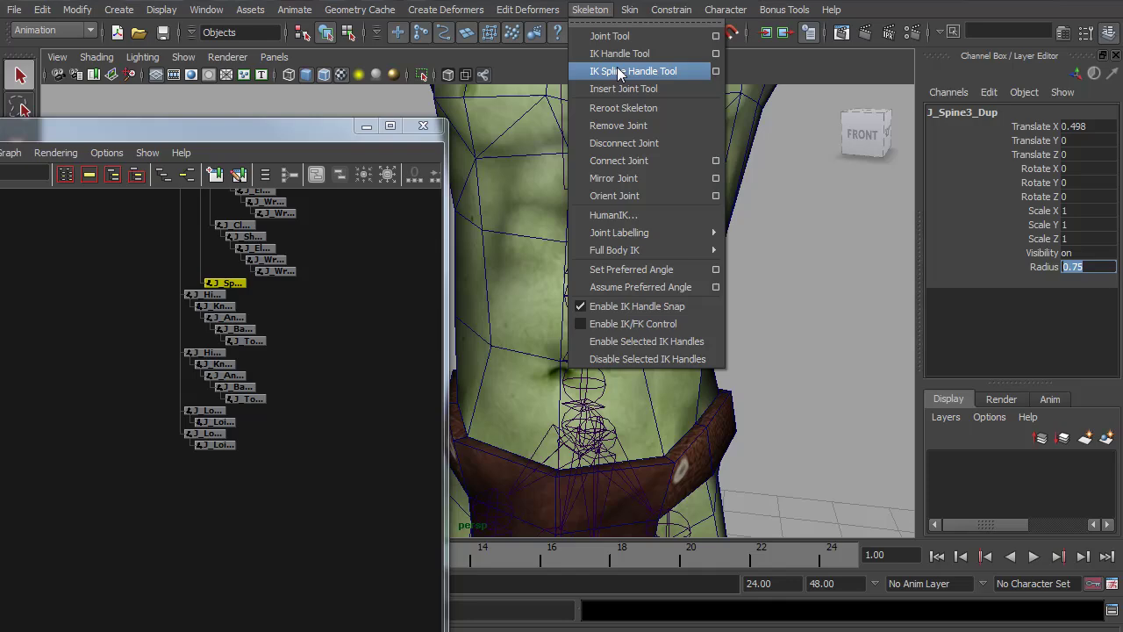
left_click(716, 71)
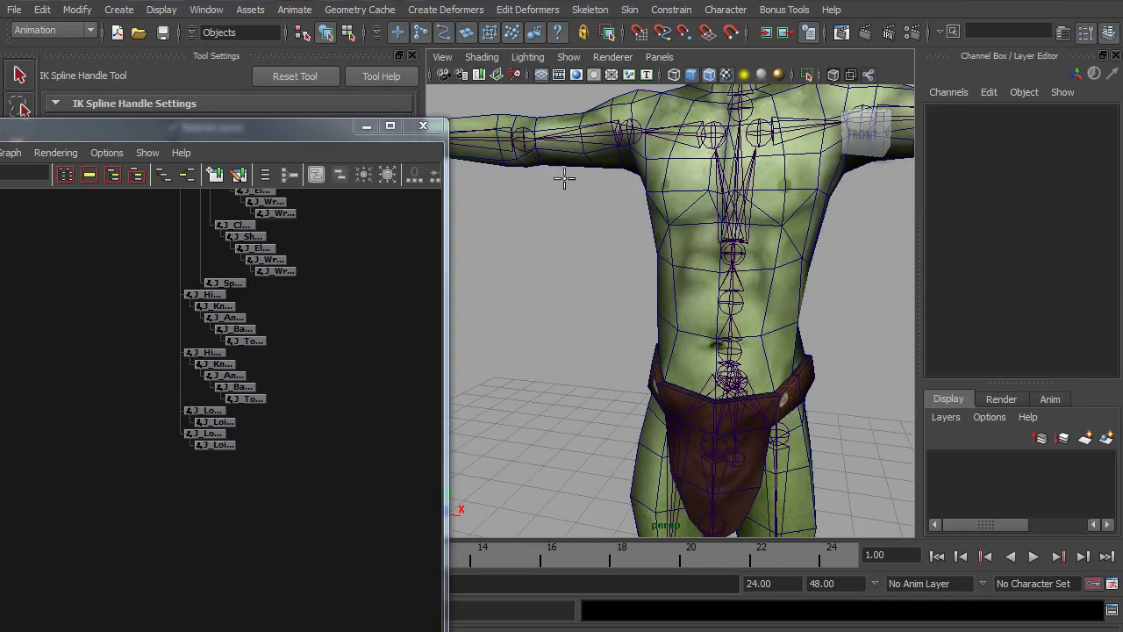
Close the Hypergraph window and frame the torso and belt in the viewport.
left_click(429, 126)
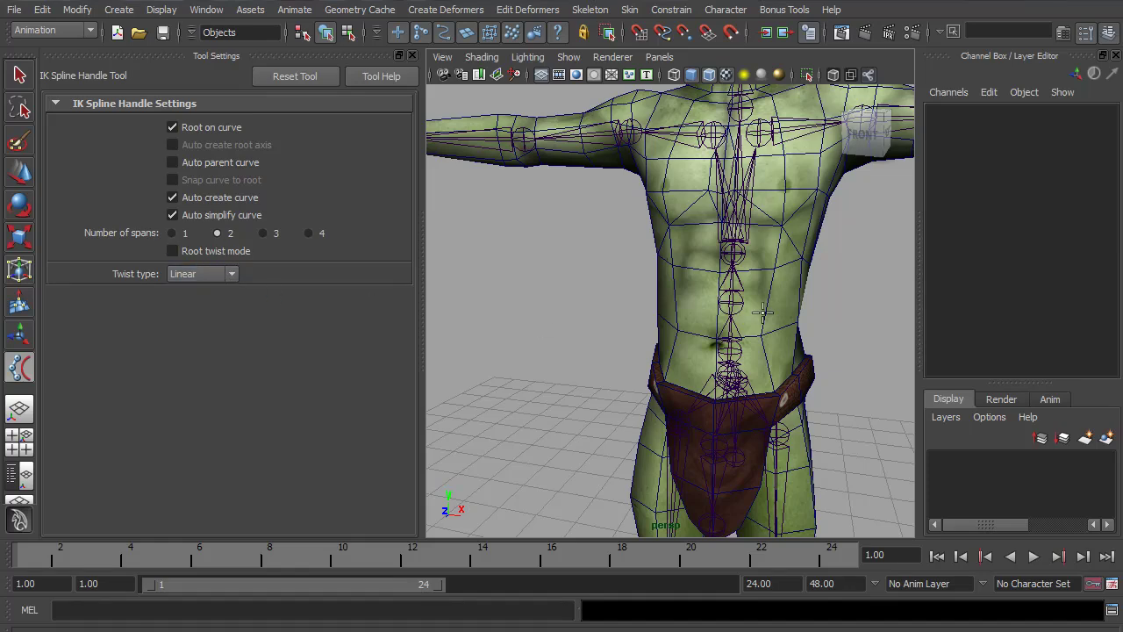
middle_click_drag(672, 362, 555, 320, "alt")
right_click_drag(555, 320, 721, 354, "alt")
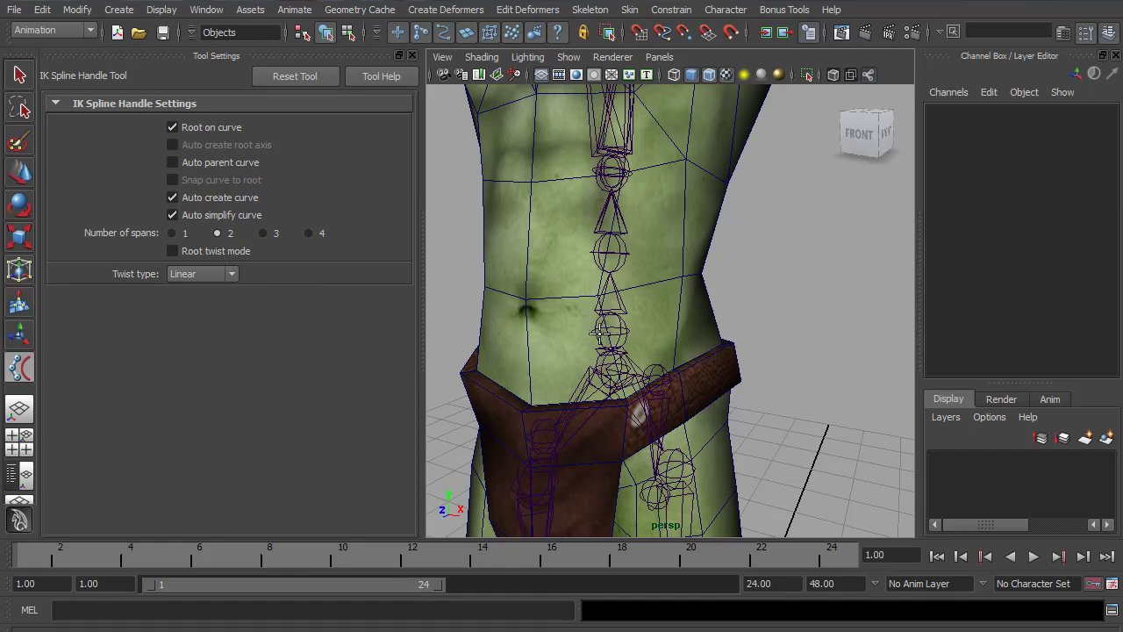
Create ikHandle1 and curve1 from J_Spine1 to the upper spine joint.
left_click(598, 332)
middle_click_drag(544, 202, 539, 320, "alt")
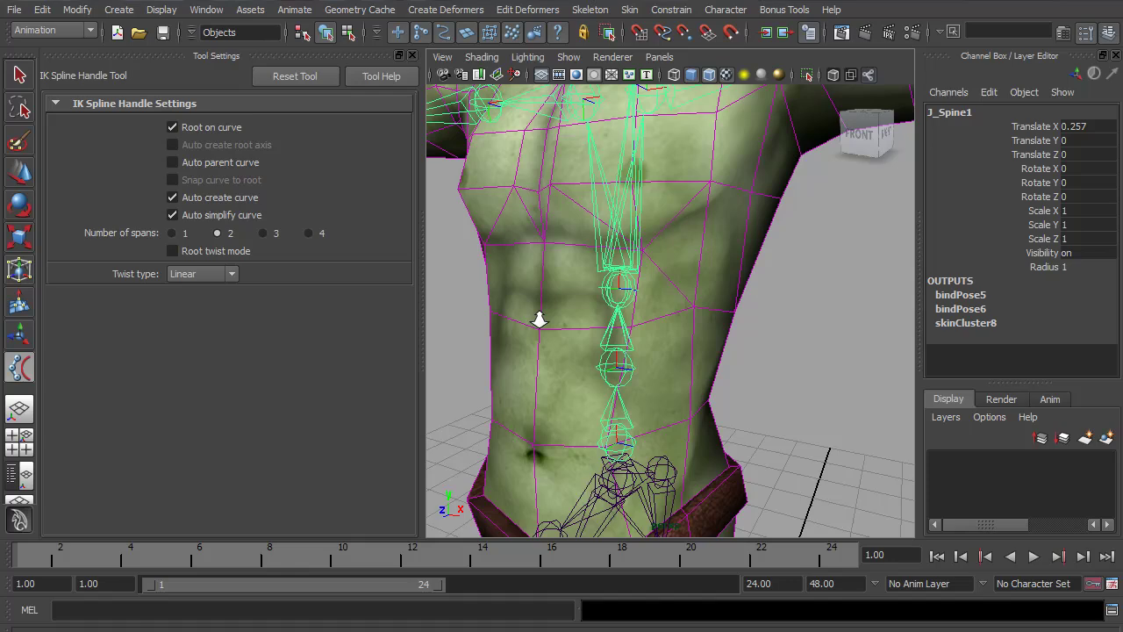
right_click_drag(538, 319, 677, 276, "alt")
left_click(552, 253)
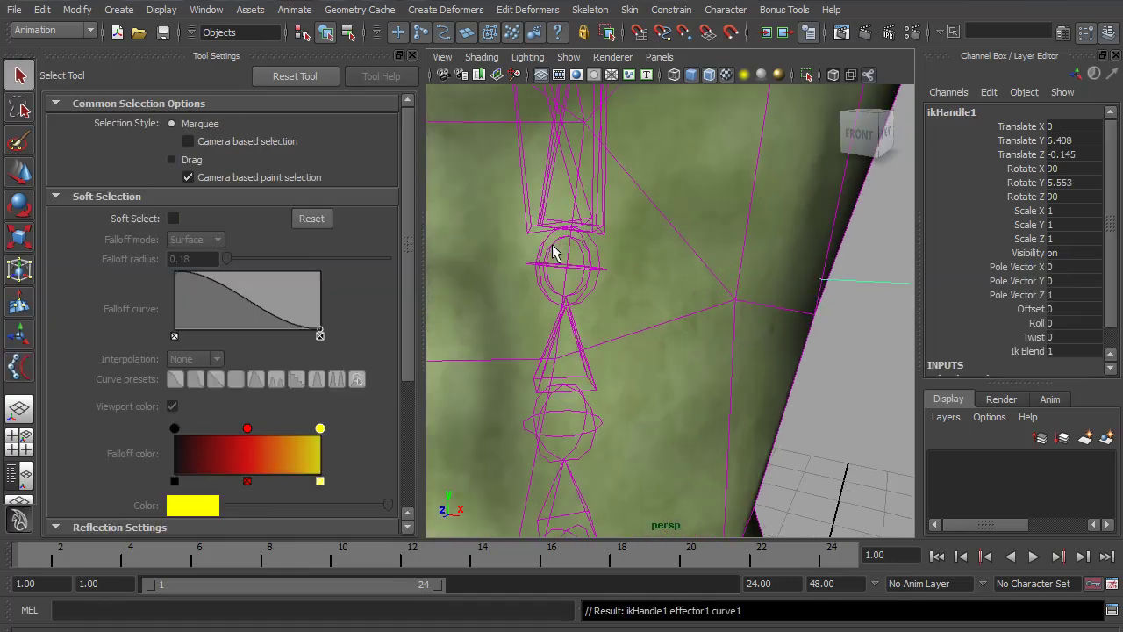
right_click_drag(857, 377, 538, 334, "alt")
middle_click_drag(617, 367, 667, 303, "alt")
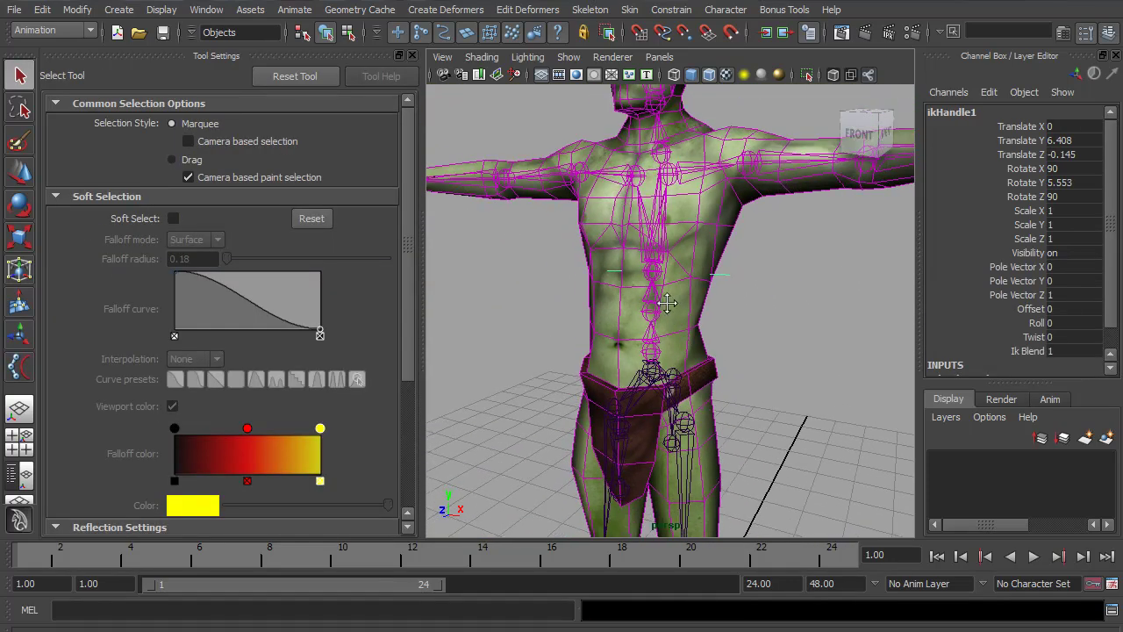
Close Tool Settings, view the front in wireframe, and select the spine IK curve1.
left_click(411, 56)
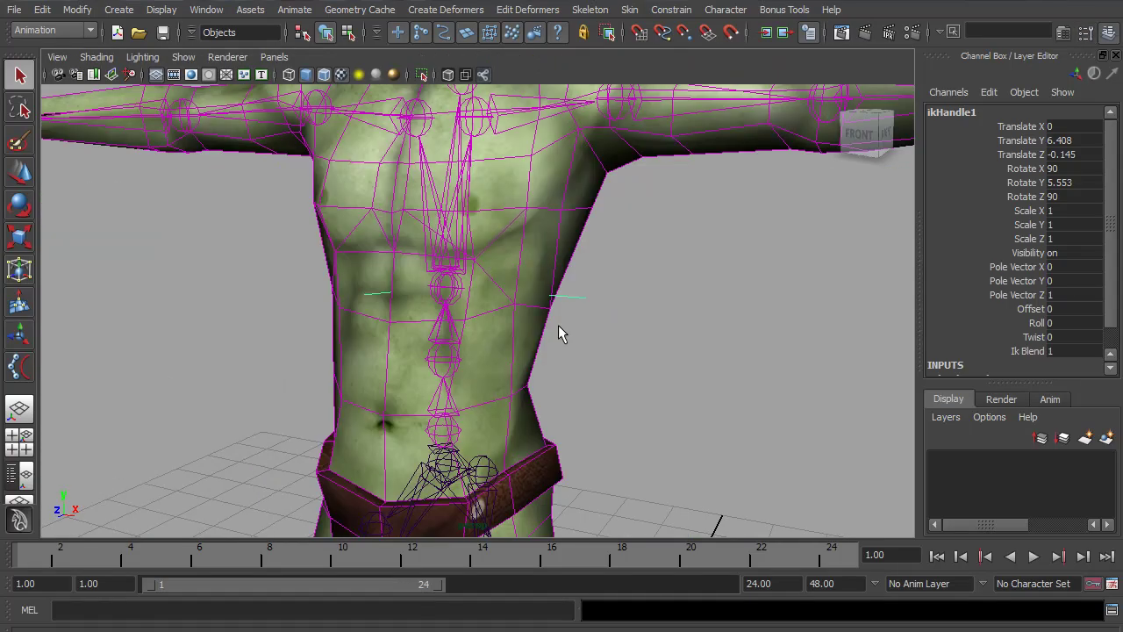
left_click_drag(551, 309, 515, 322, "alt")
key("4")
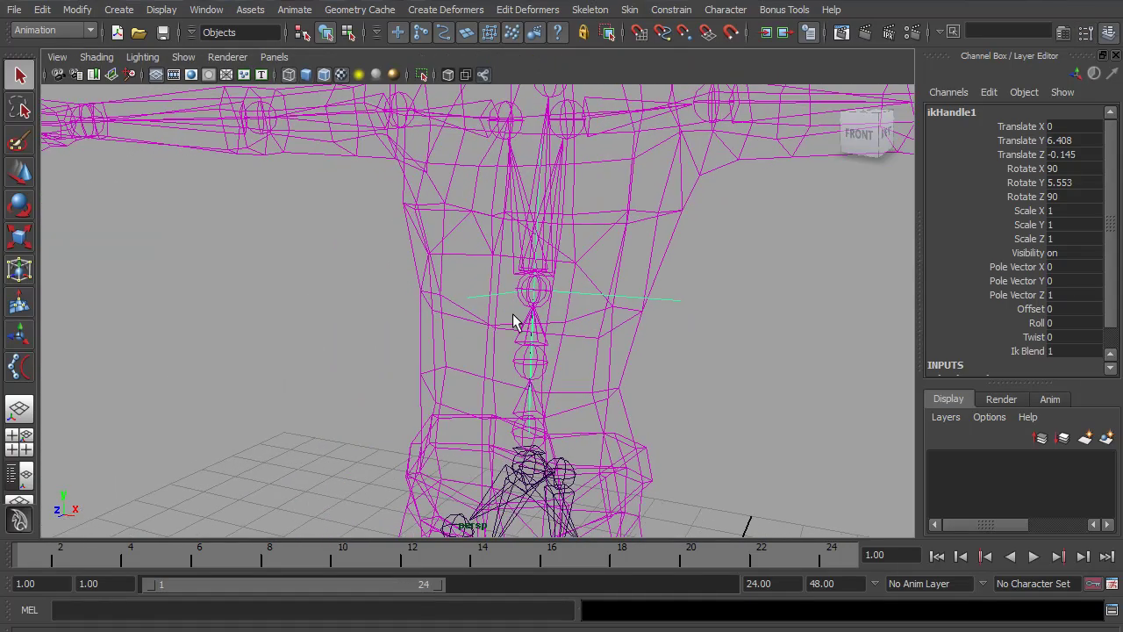
right_click_drag(515, 322, 606, 326, "alt")
scroll(489, 260, "down", 2)
right_click_drag(491, 258, 605, 269, "alt")
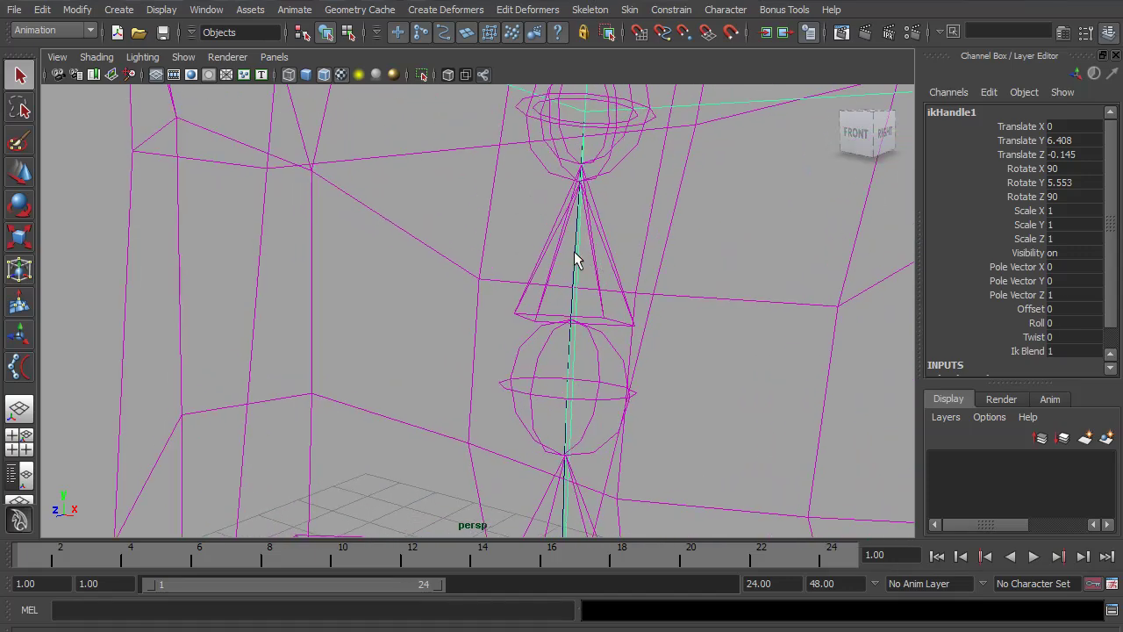
left_click(576, 260)
scroll(514, 283, "down", 5)
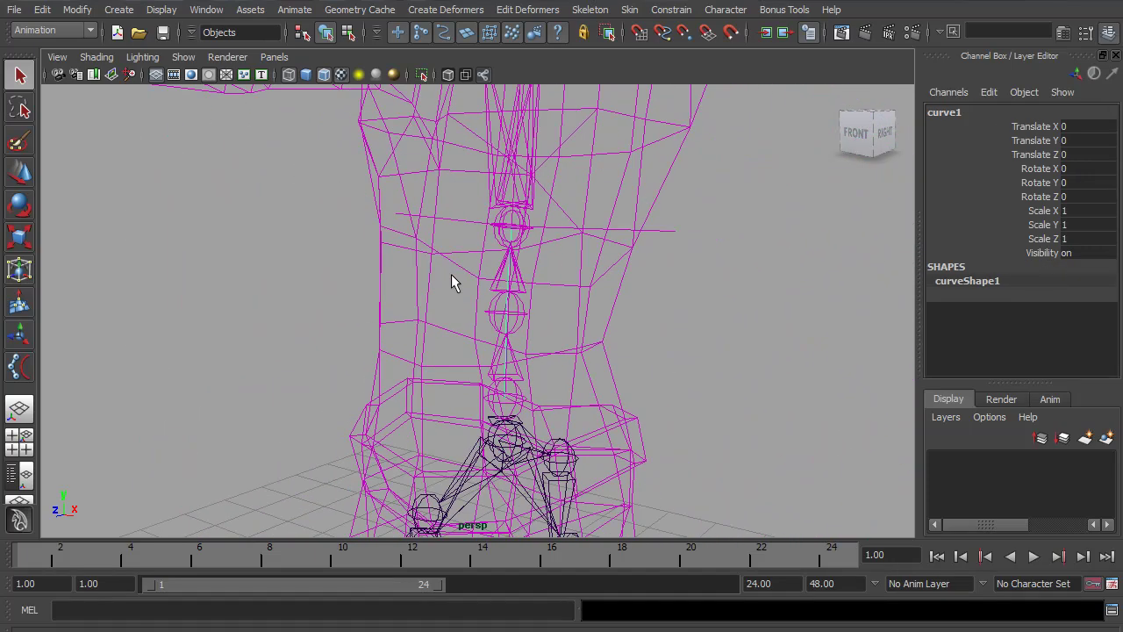
key("F8")
left_click_drag(588, 285, 465, 186)
key("w")
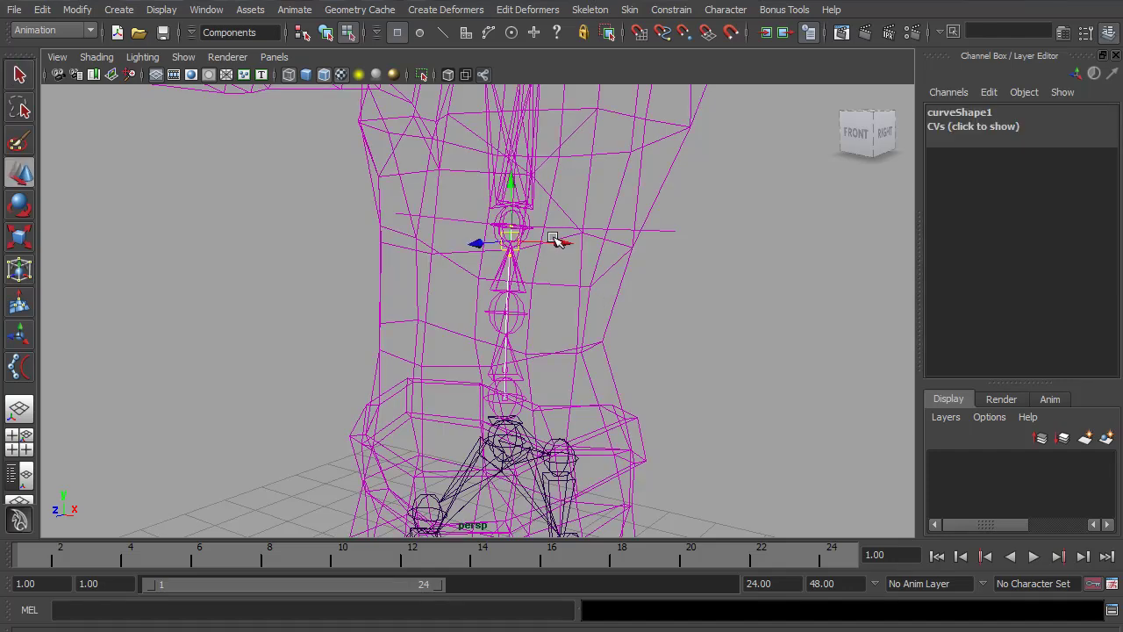
key("6")
mouse_move(565, 243)
left_mouse_down()
mouse_move(527, 238)
mouse_move(577, 261)
mouse_move(541, 261)
mouse_move(597, 290)
mouse_move(524, 268)
mouse_move(600, 301)
mouse_move(515, 263)
mouse_move(585, 293)
left_mouse_up()
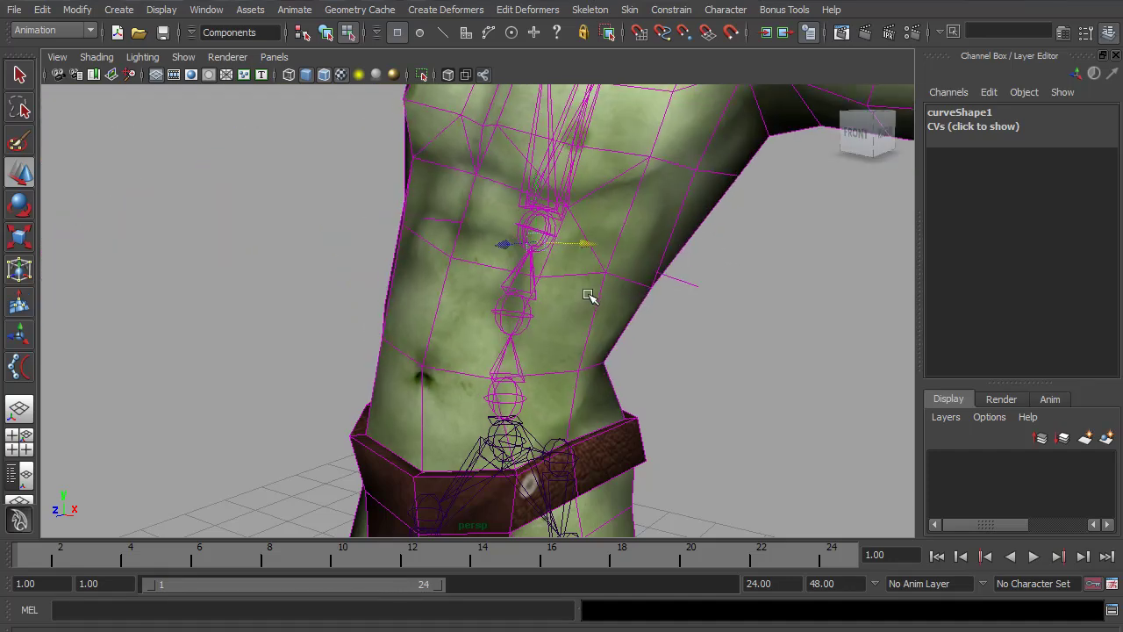
key("ctrl+z")
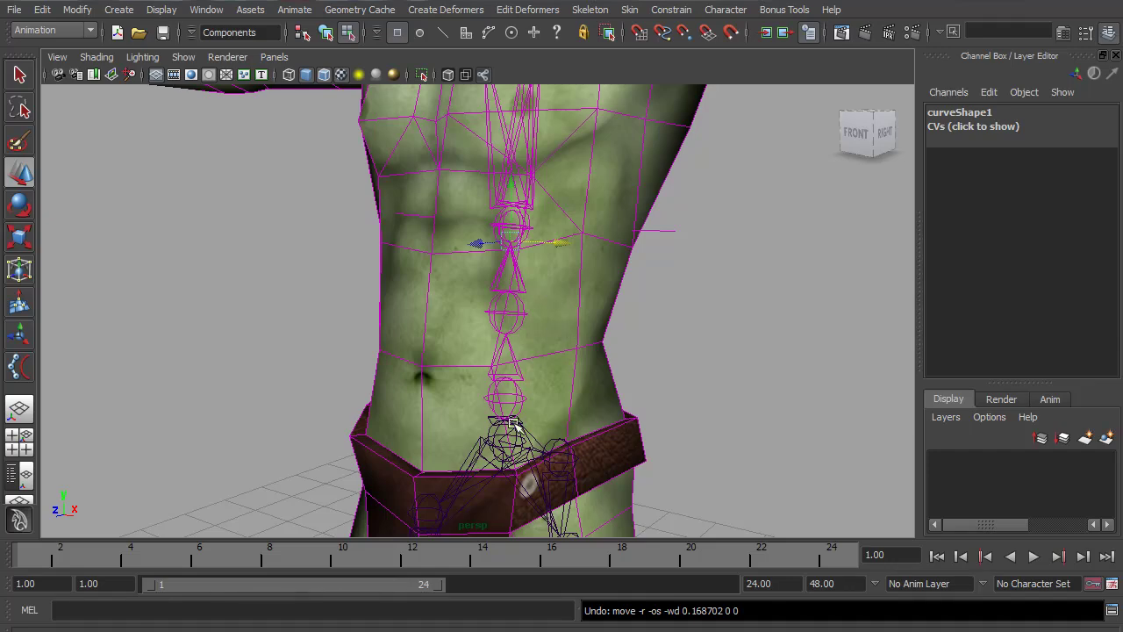
In the Hypergraph hierarchy, duplicate the whole J_MainRoot skeleton hierarchy.
left_click(218, 9)
mouse_move(235, 89)
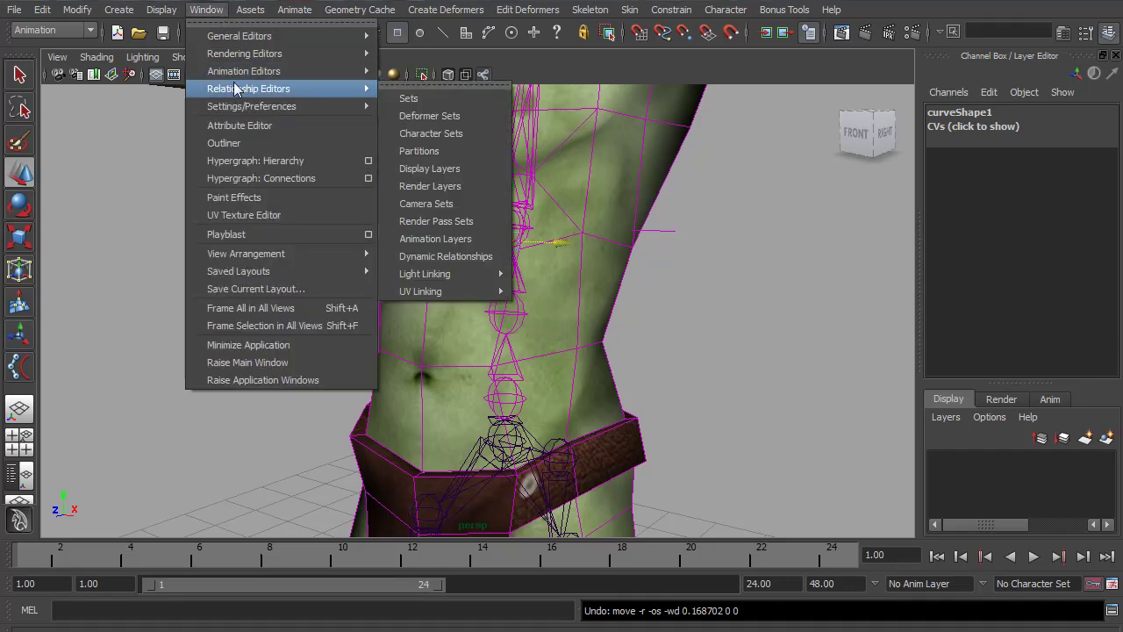
left_click(254, 162)
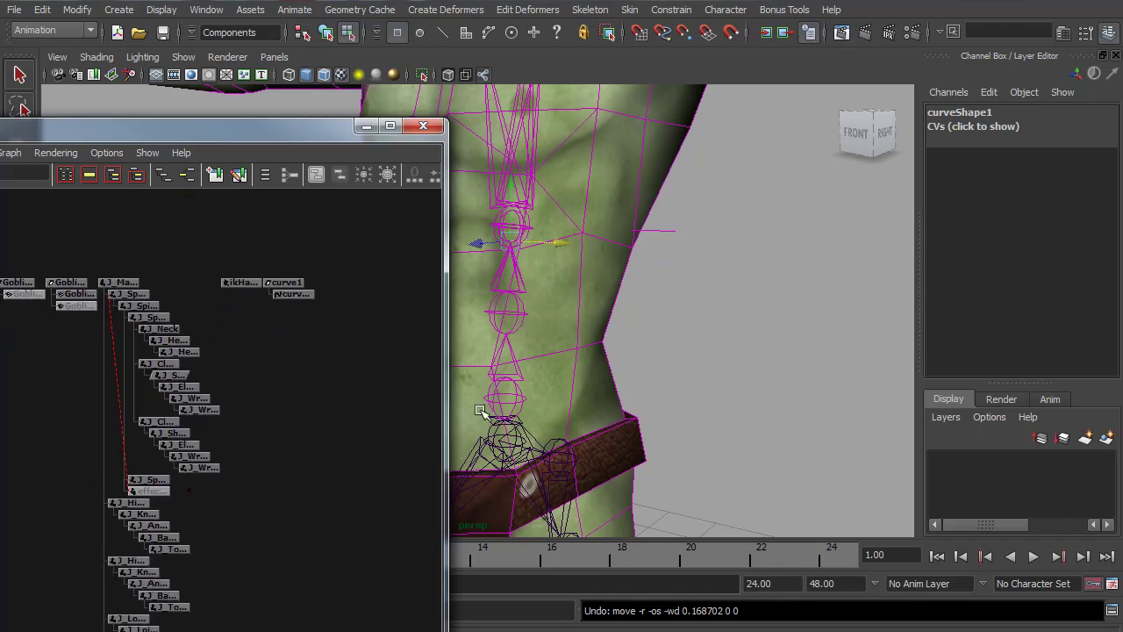
left_click(121, 283)
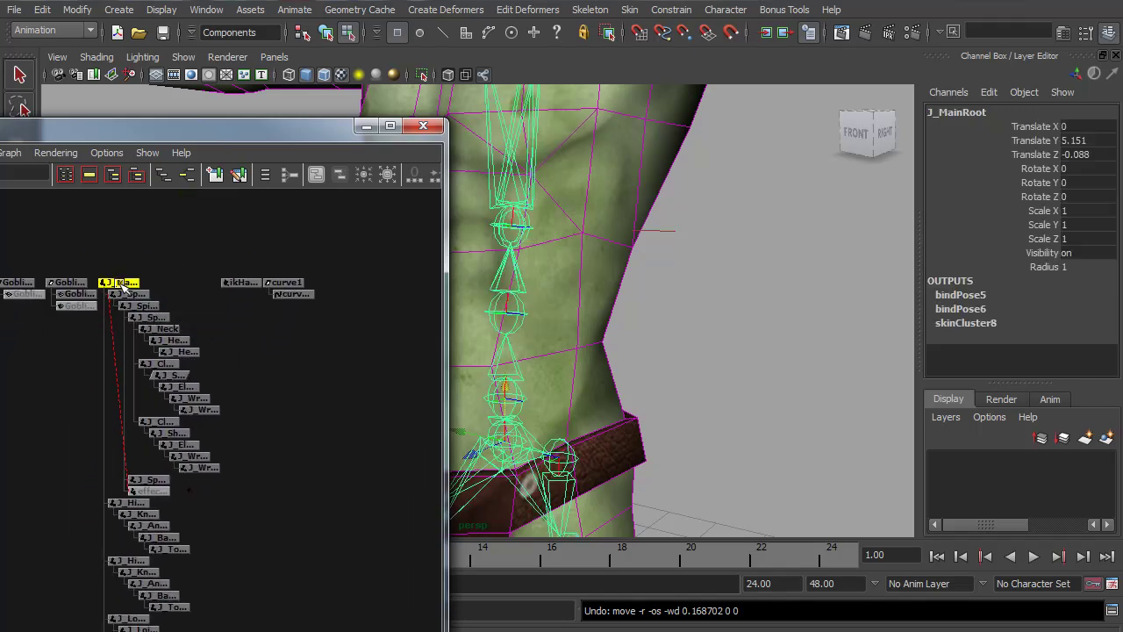
key("ctrl+d")
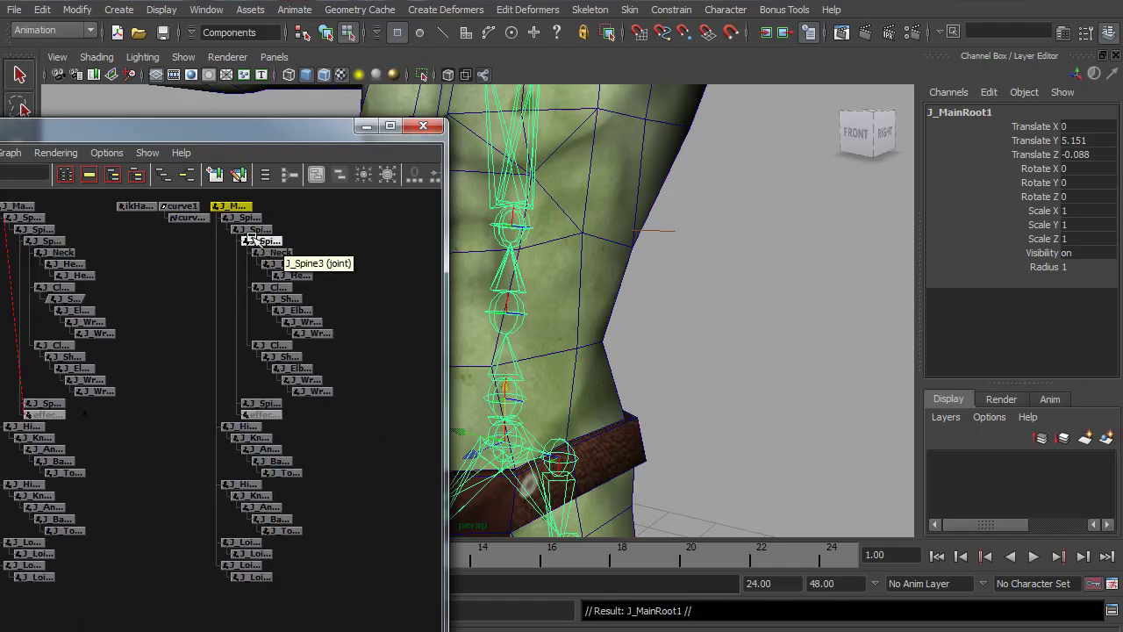
Delete the copy's joints from Neck downward and select its four remaining root and spine joints.
left_click_drag(228, 278, 350, 530)
key("Delete")
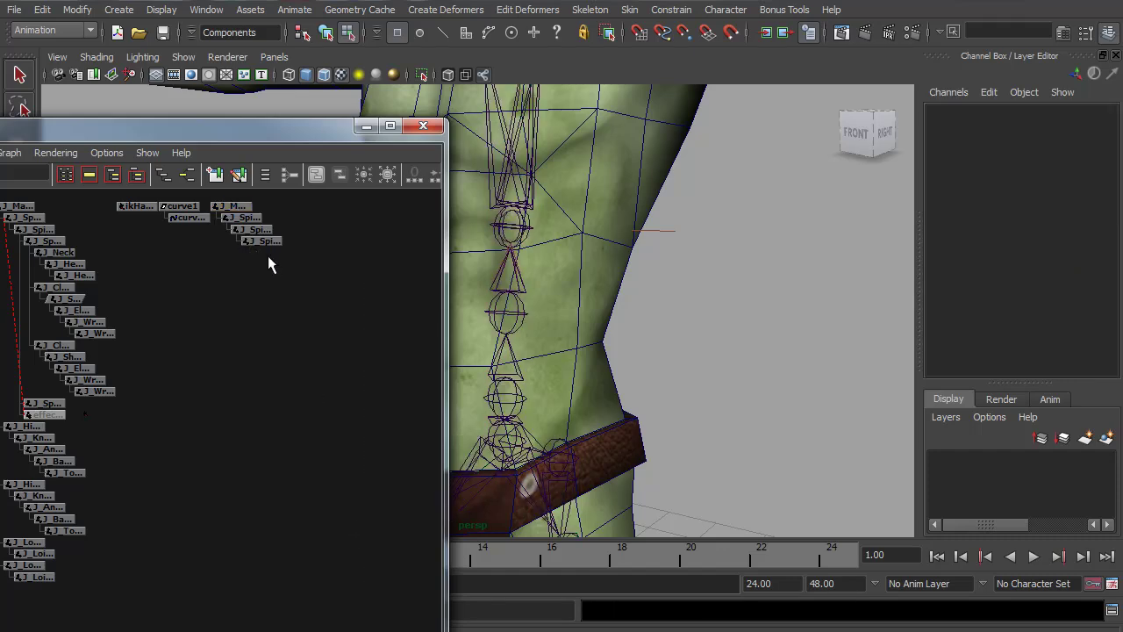
left_click(248, 223)
key("Up")
left_click(259, 241)
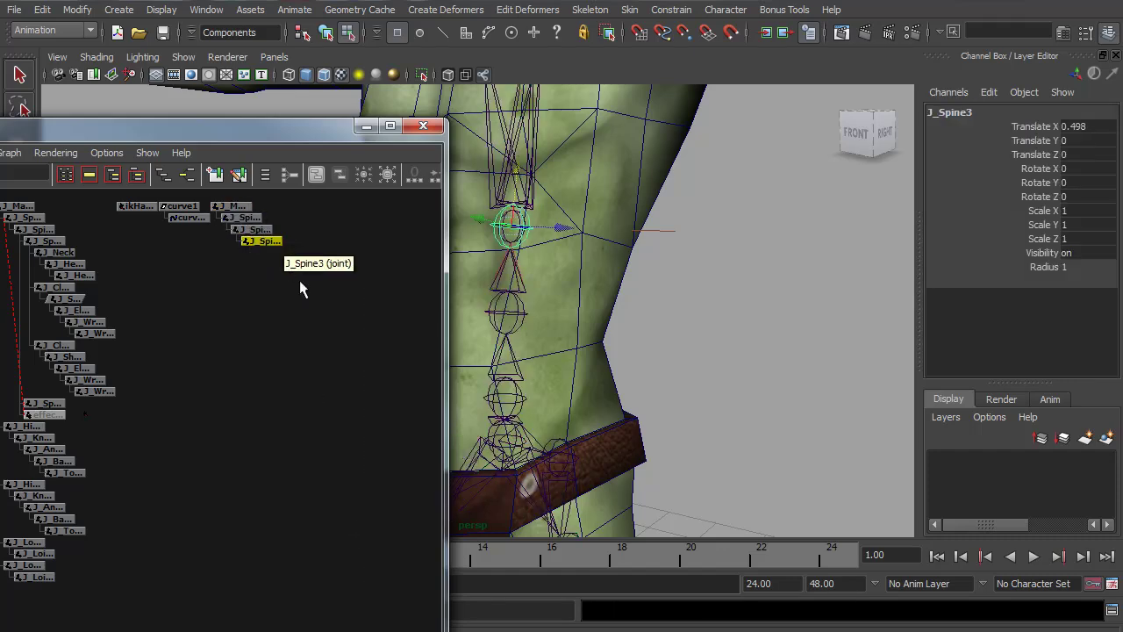
left_click_drag(303, 282, 222, 199)
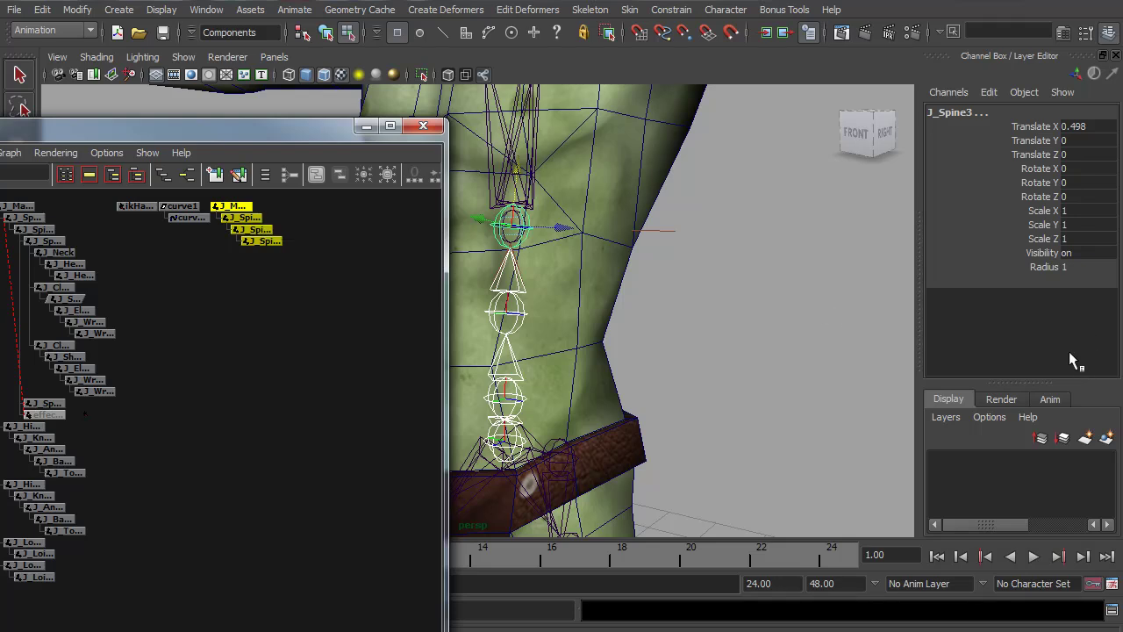
Set the four copied joints' Radius to 0.5, then select only J_MainRoot1.
double_click(1071, 267)
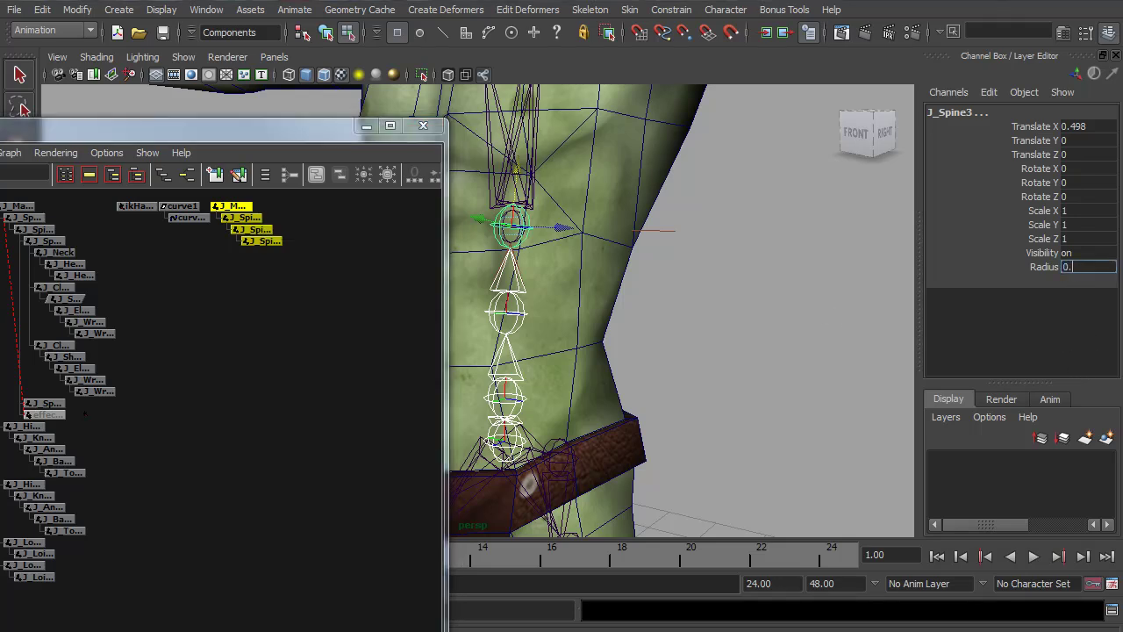
key("Return")
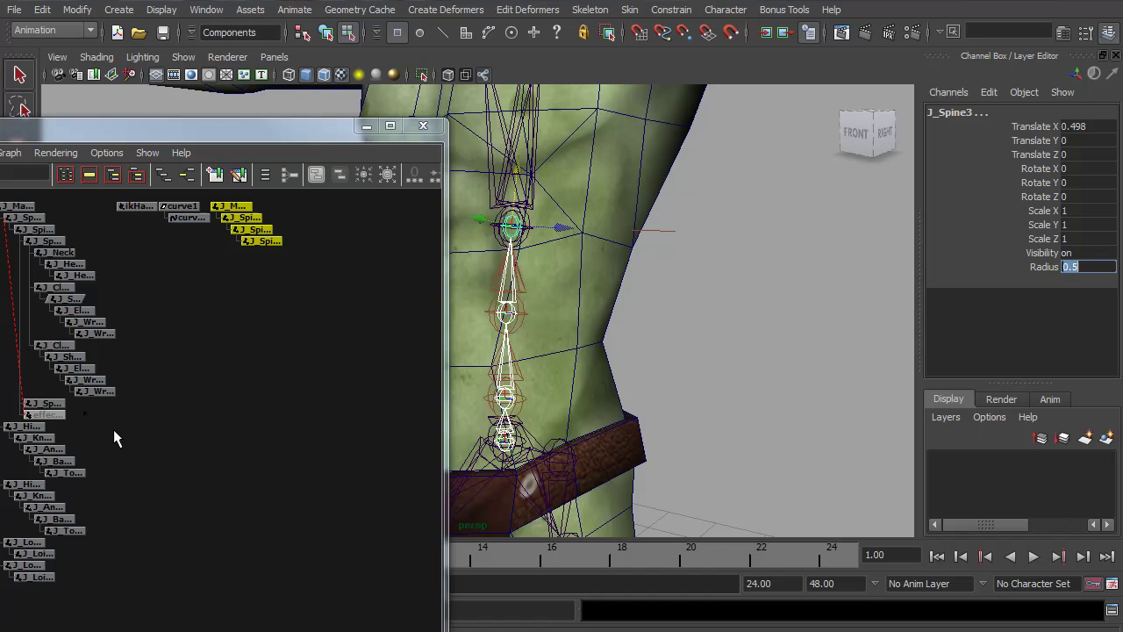
middle_click_drag(199, 347, 175, 519, "alt")
scroll(174, 518, "up", 4)
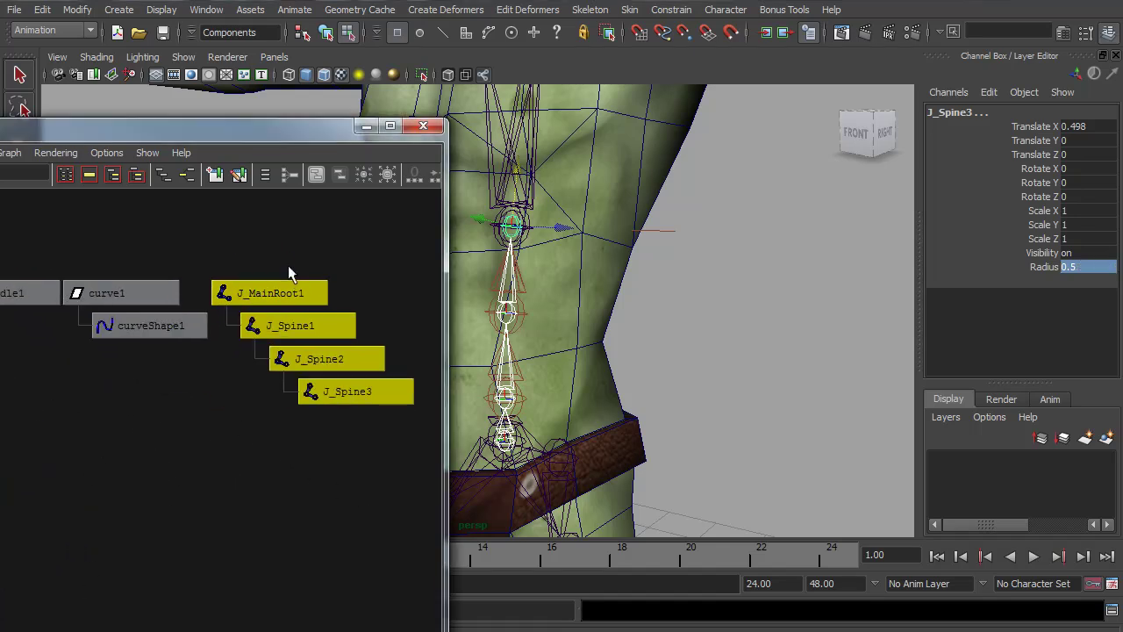
left_click(290, 297)
Rename the copied root J_MainRoot1 to FK_Base.
double_click(982, 114)
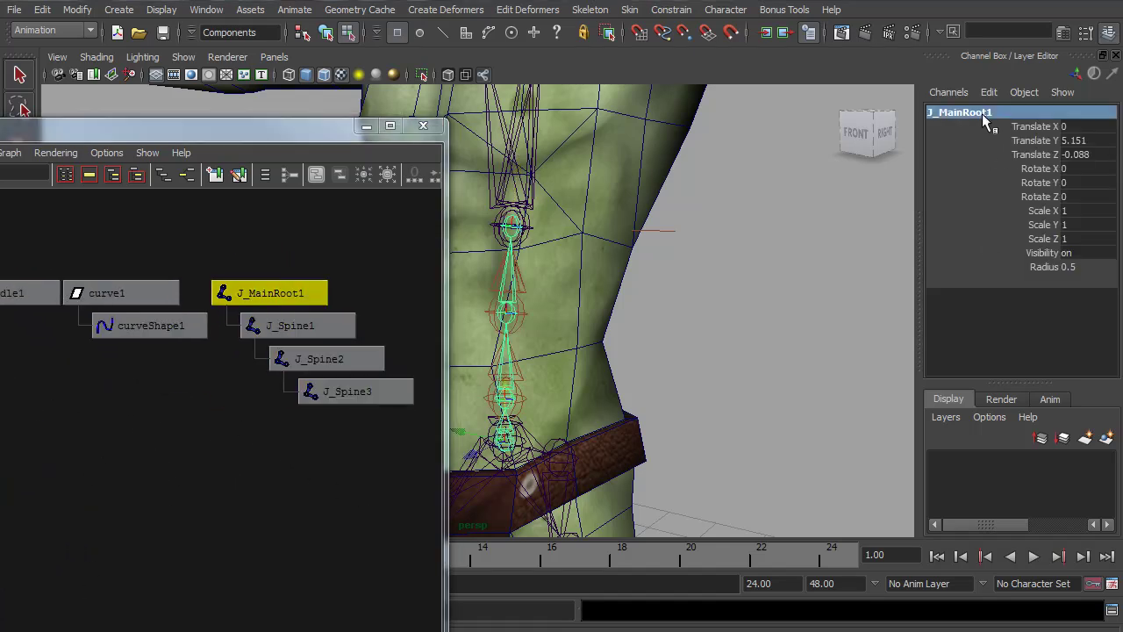
left_click(985, 115)
double_click(985, 114)
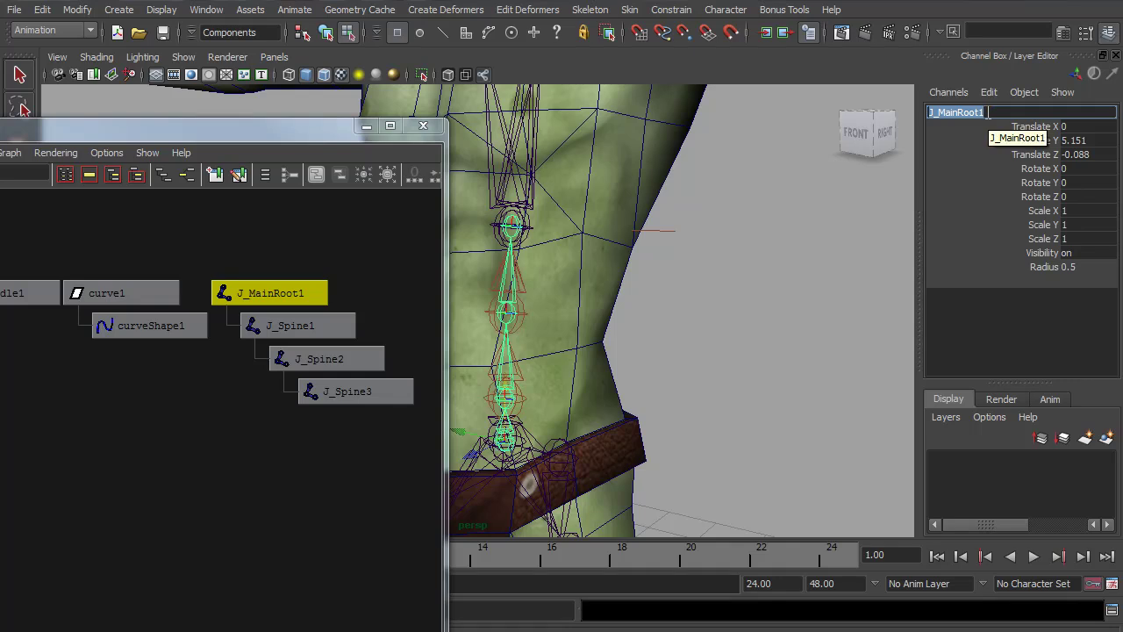
type("FK_Base")
key("Return")
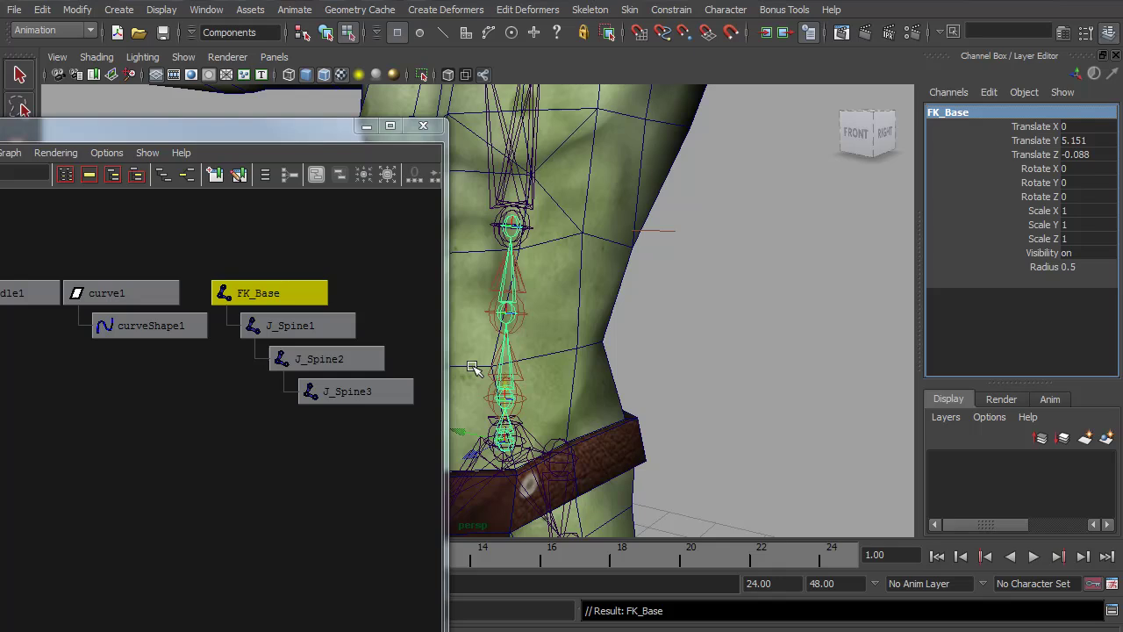
Rename the copy's J_Spine1 and J_Spine2 joints to FK01 and FK02.
left_click(311, 334)
double_click(316, 331, "ctrl")
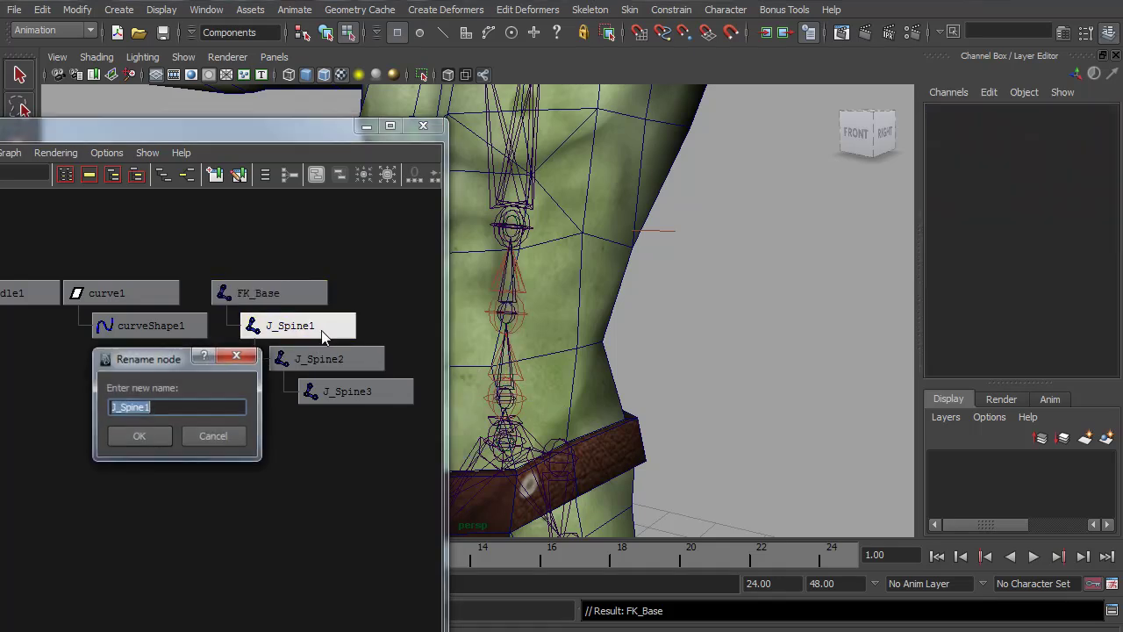
type("FK")
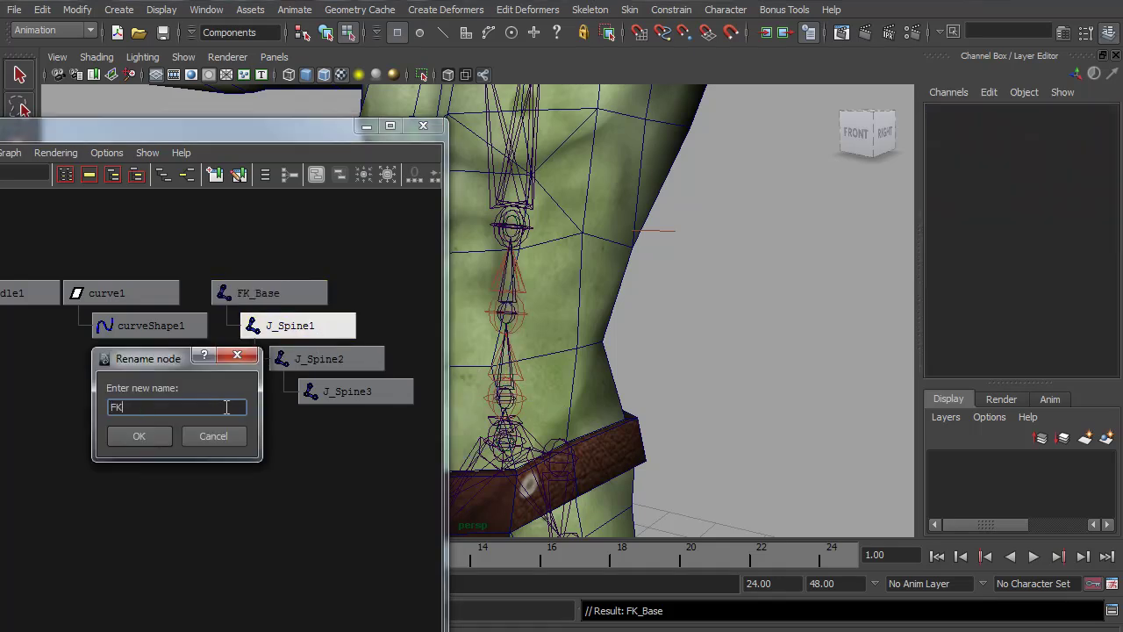
type("01")
key("Return")
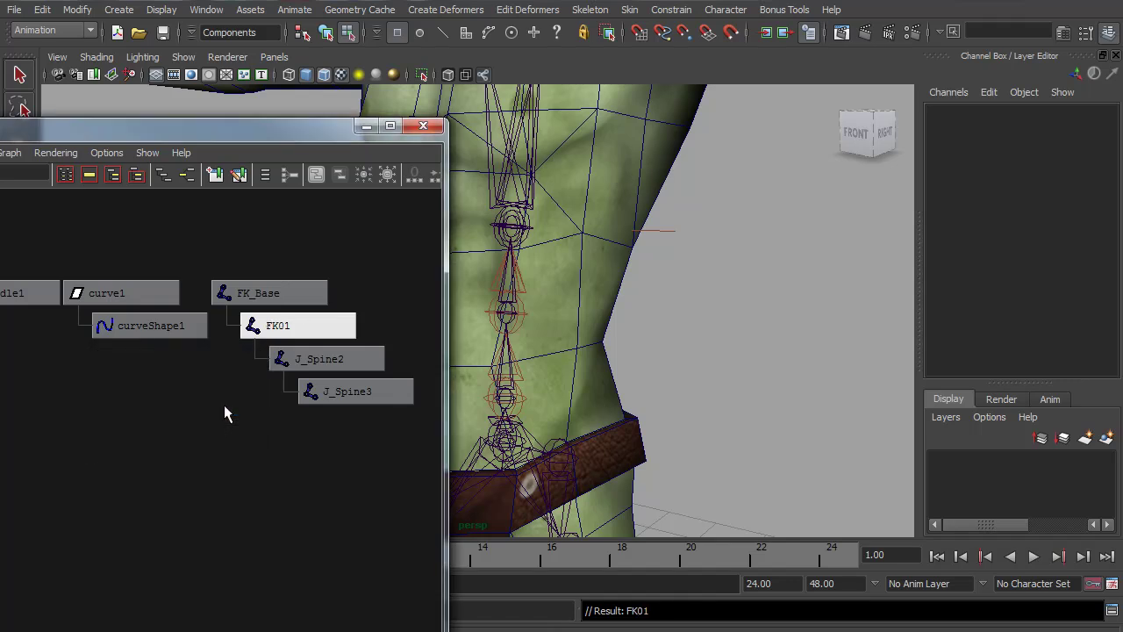
double_click(318, 362, "ctrl")
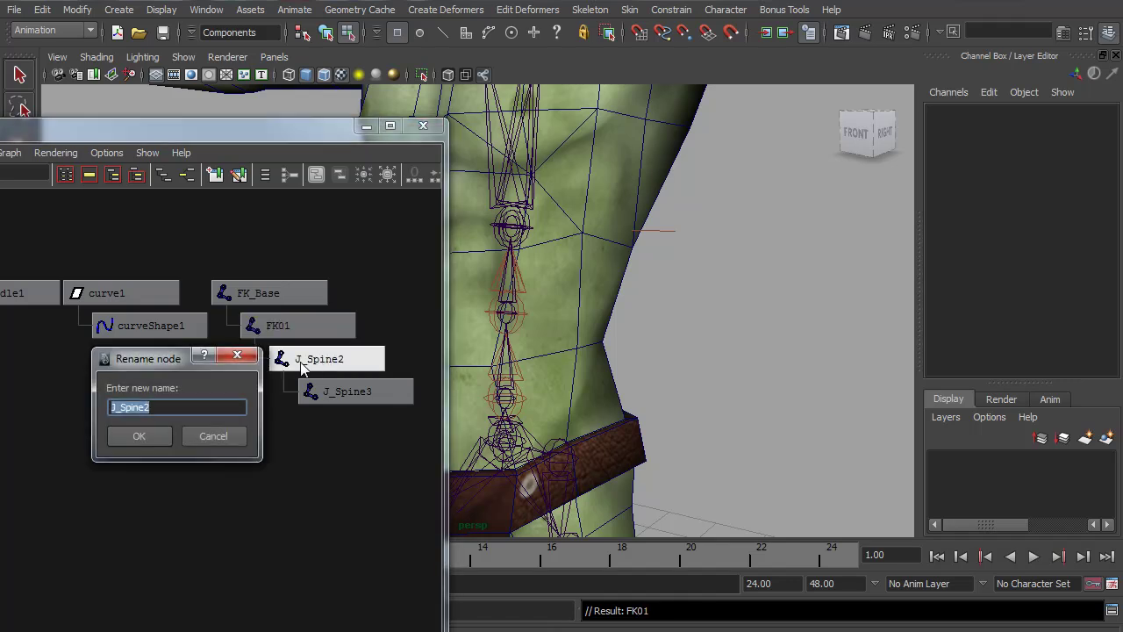
type("FK02")
key("Return")
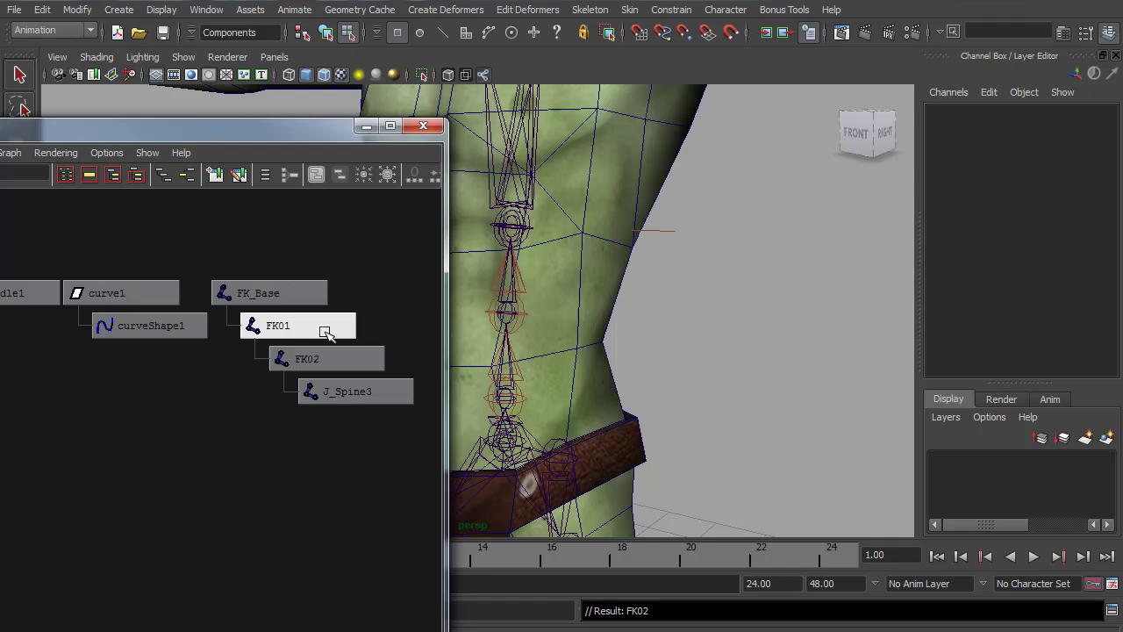
double_click(349, 397)
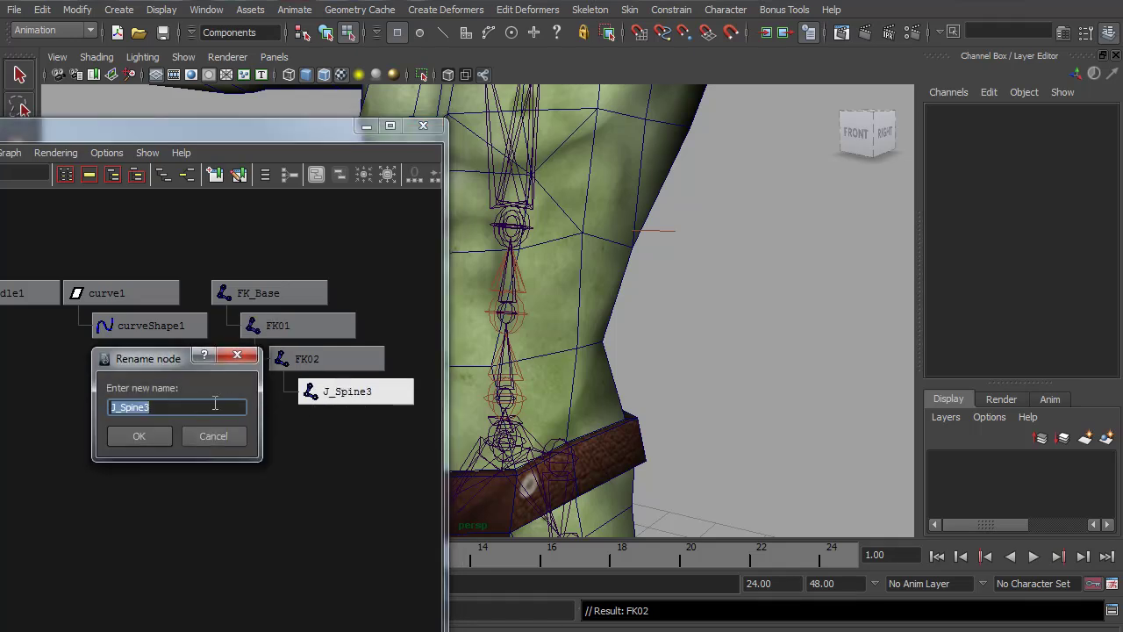
Name the chain's last joint FK_END and reframe the FK chain in the Hypergraph.
type("FK_END")
key("Return")
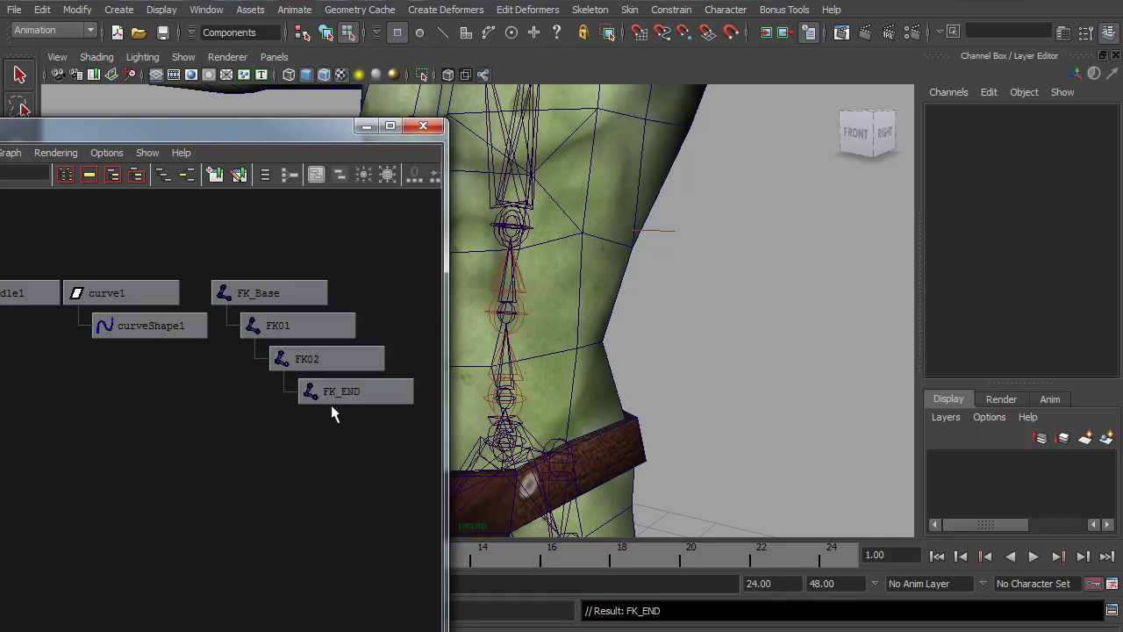
middle_click_drag(299, 388, 144, 402, "alt")
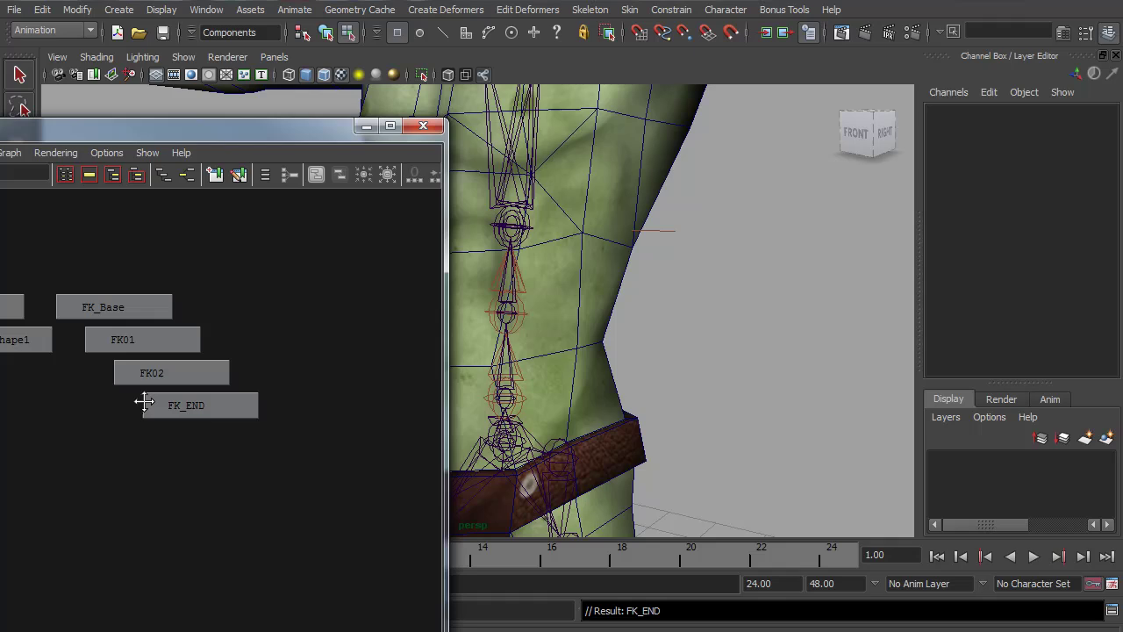
scroll(247, 410, "down", 2)
middle_click_drag(247, 410, 242, 380, "alt")
Duplicate FK_END, rename the copy Shoulder_CTR, and select it together with FK_END.
left_click(194, 369)
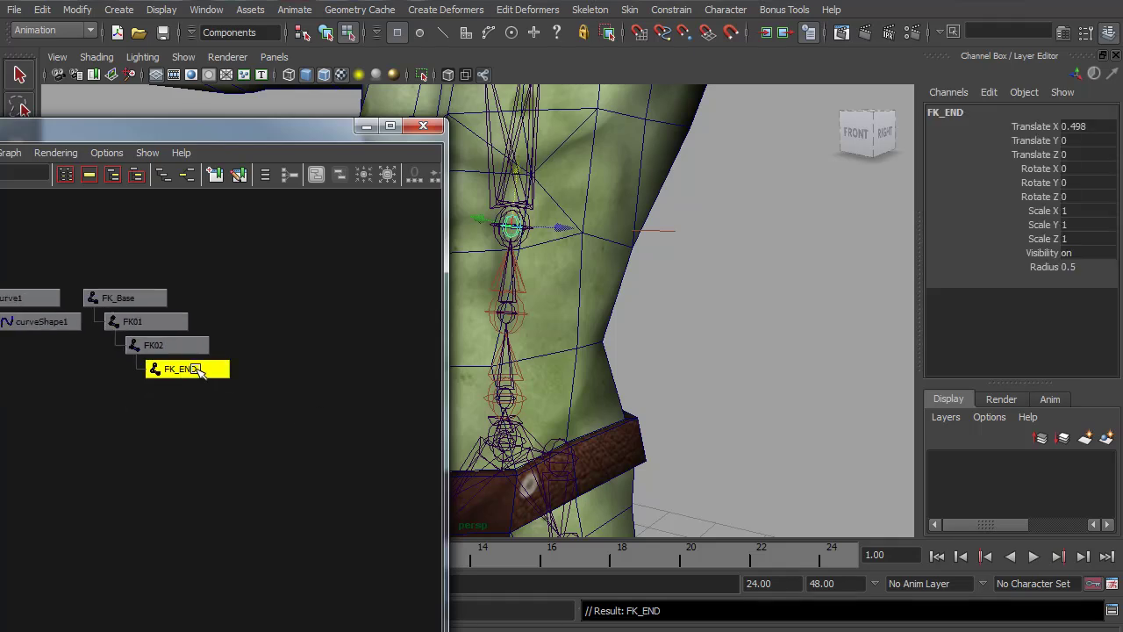
key("ctrl+d")
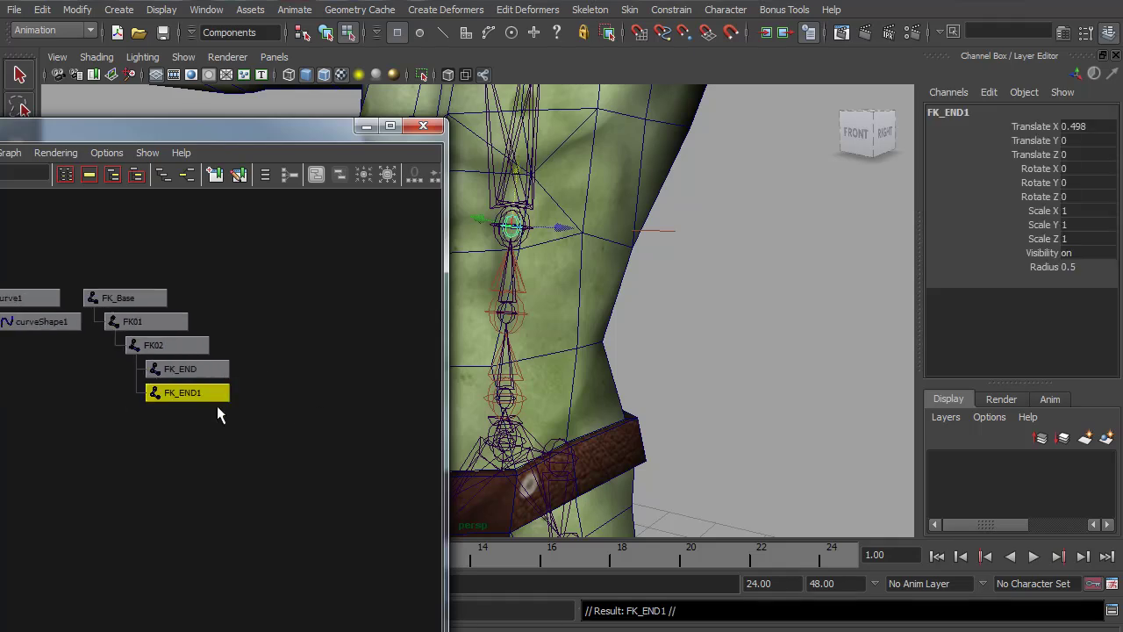
double_click(214, 394)
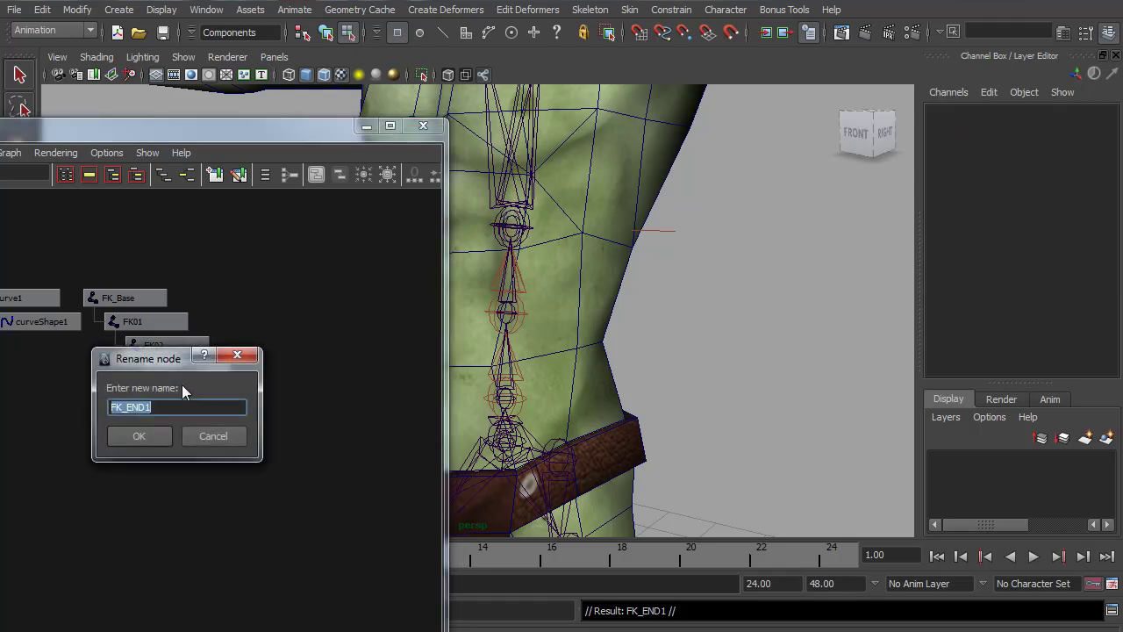
type("Shoulder_CTR")
key("Return")
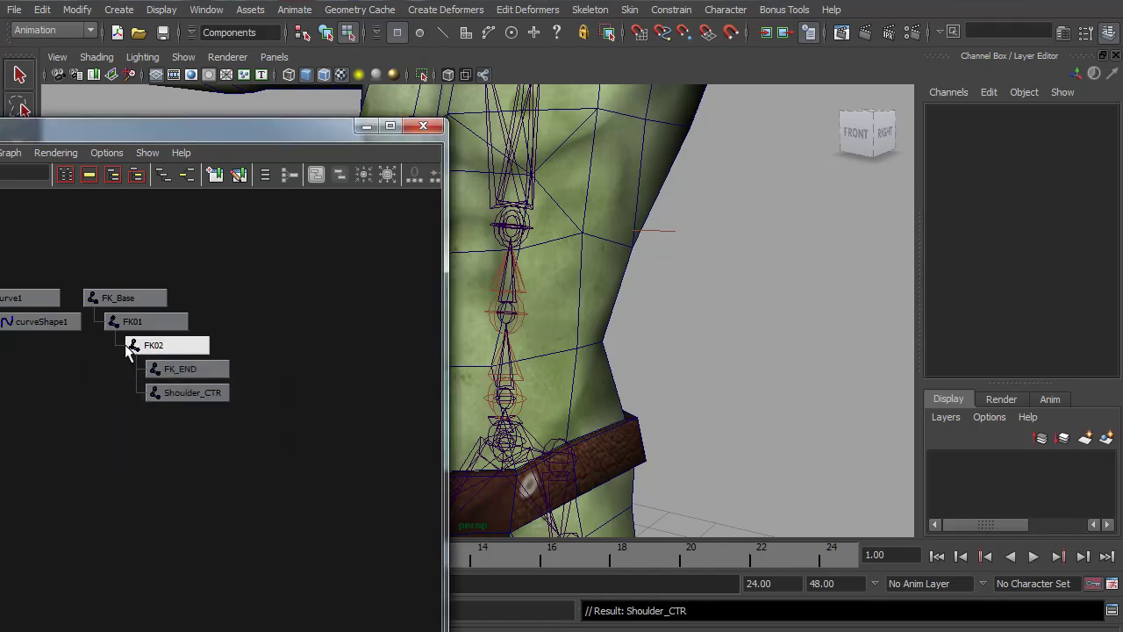
left_click(186, 393)
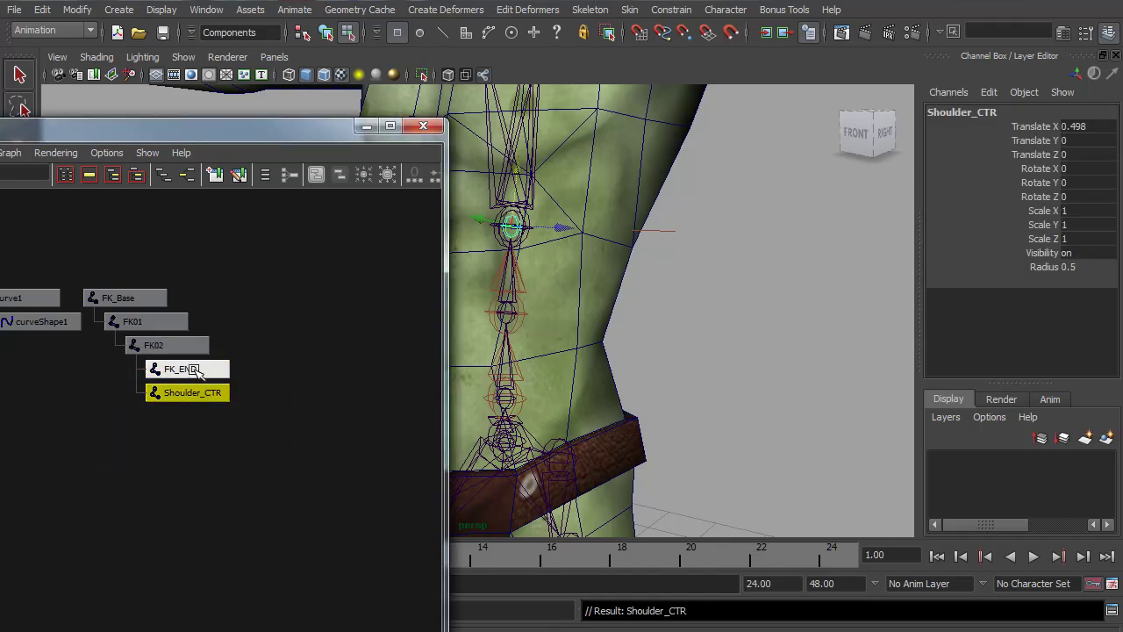
left_click(186, 369, "shift")
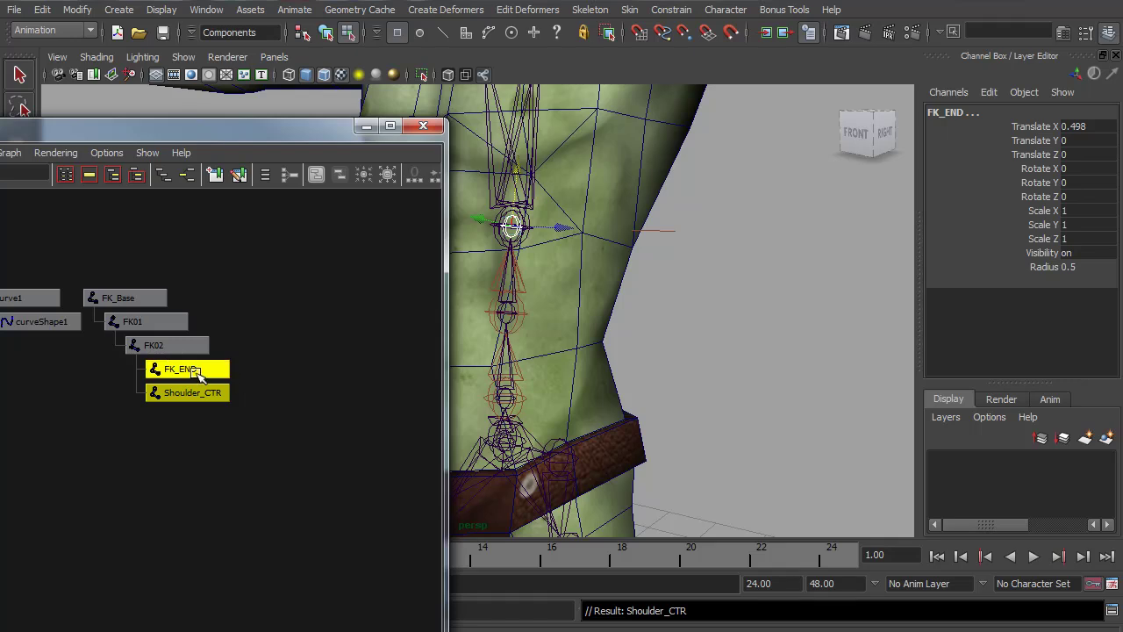
Parent Shoulder_CTR under FK_END, then duplicate FK_Base and delete the copy's child joints.
key("p")
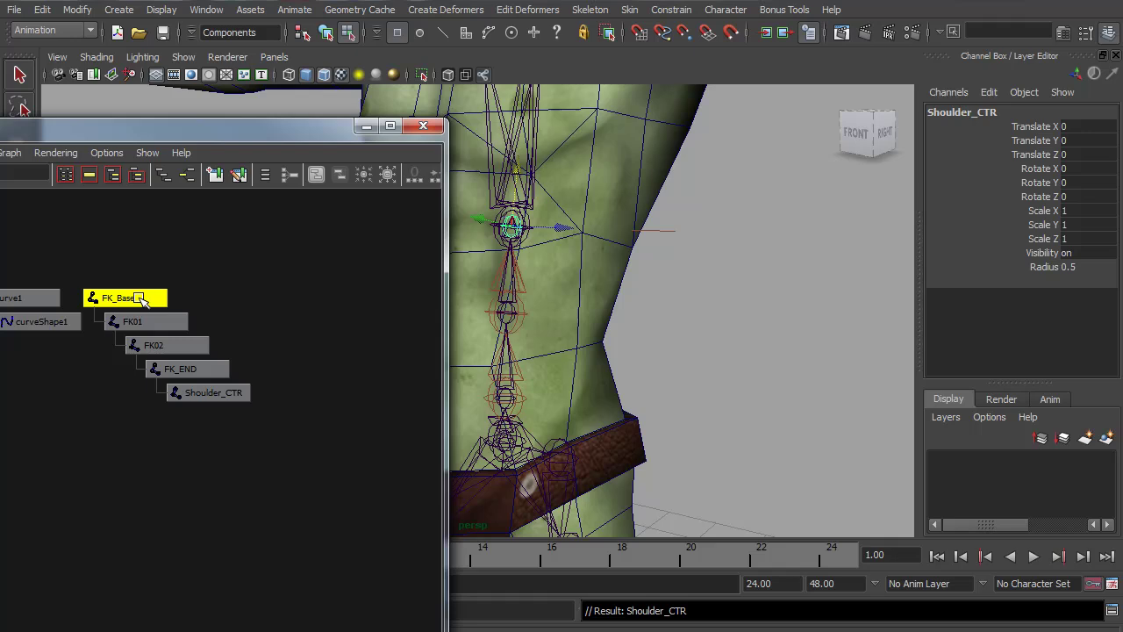
left_click(138, 299)
key("ctrl+d")
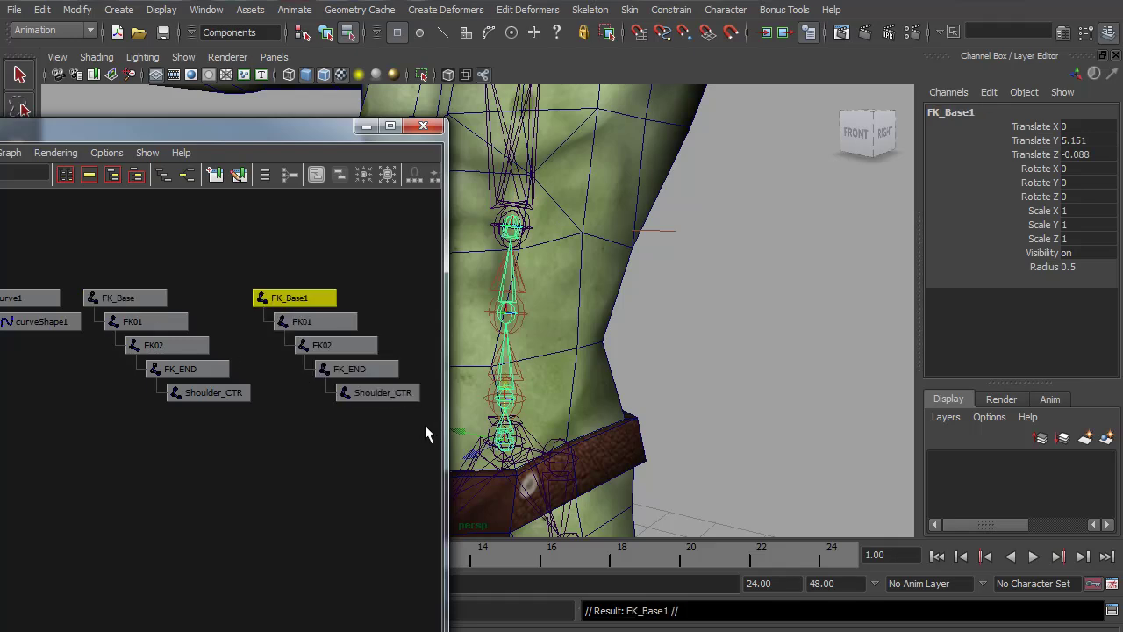
left_click_drag(377, 430, 301, 319)
key("Delete")
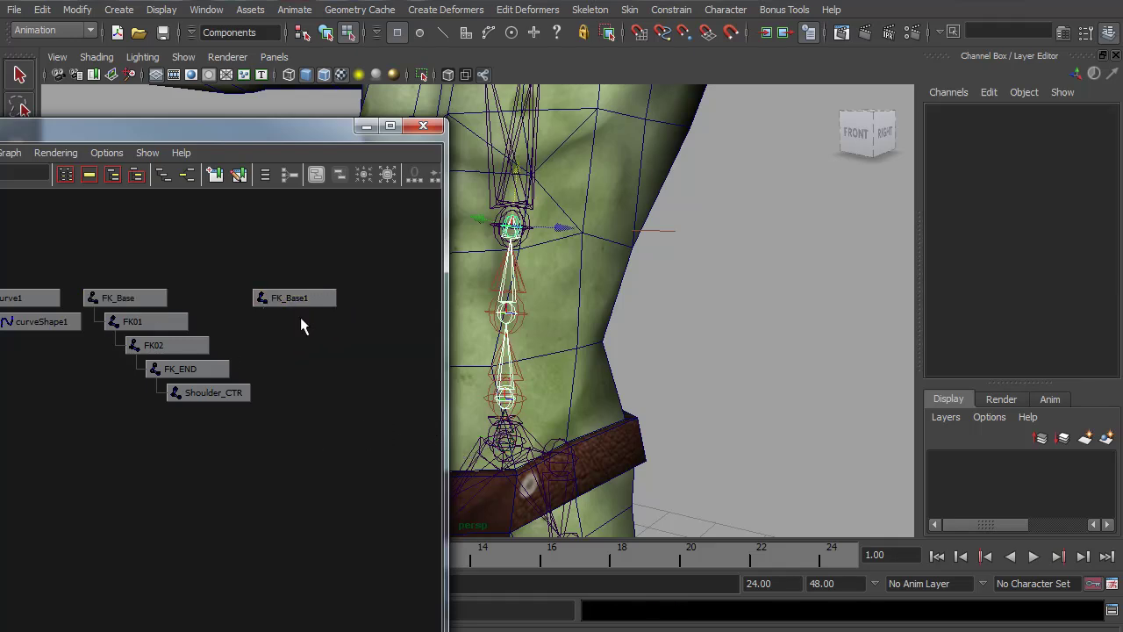
Parent the lone FK_Base1 joint under FK_Base and rename it Hip_CTR.
left_click(302, 300)
left_click(155, 301, "shift")
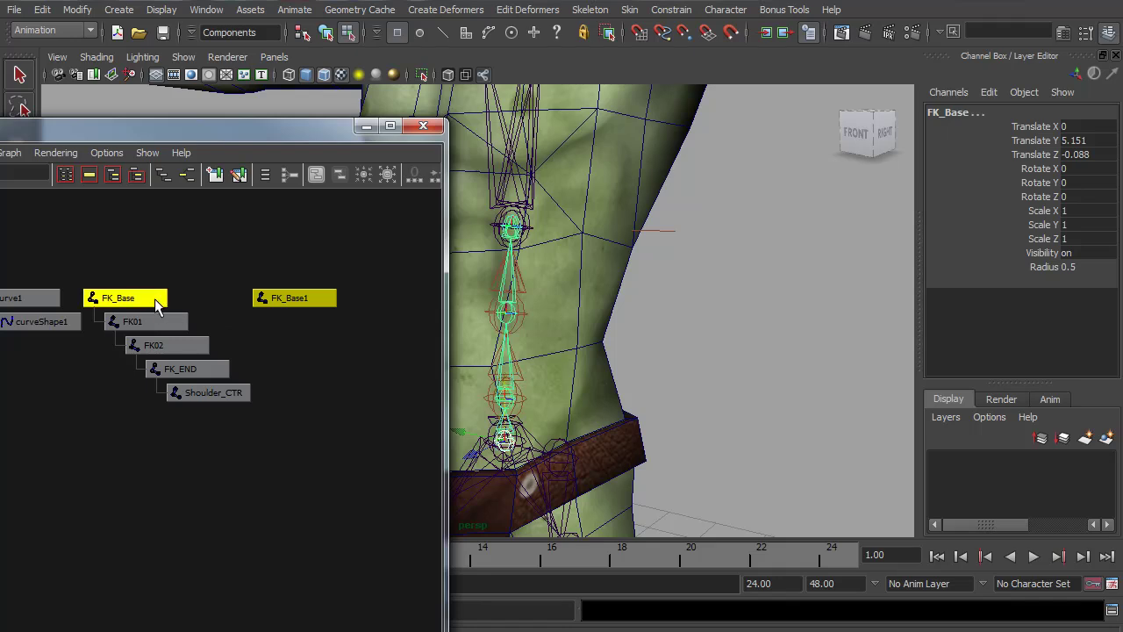
key("p")
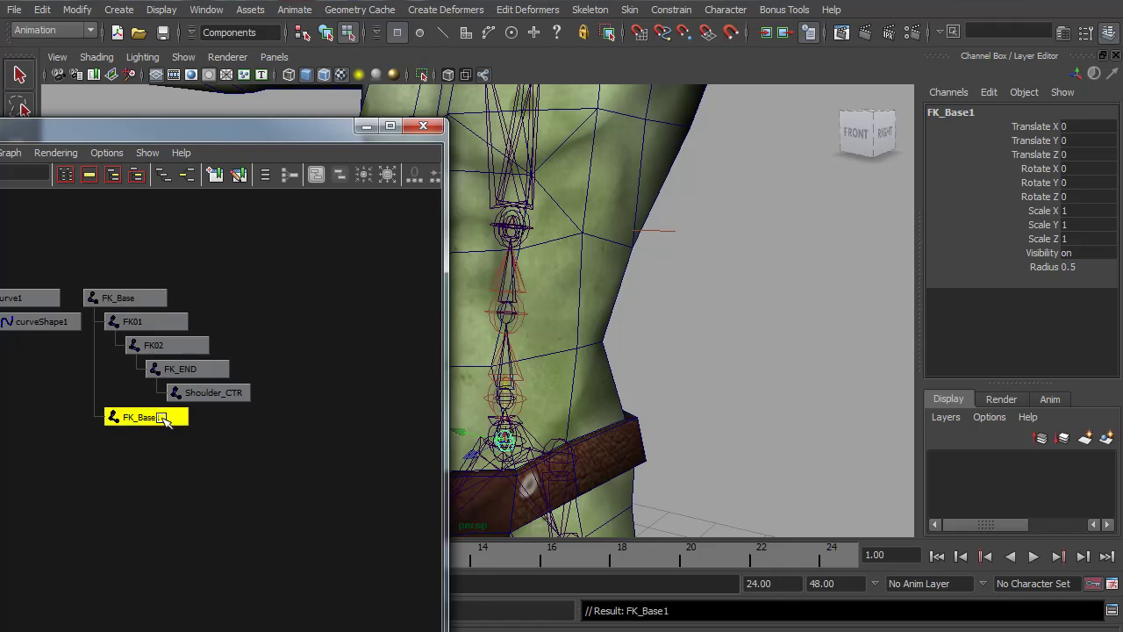
double_click(162, 419)
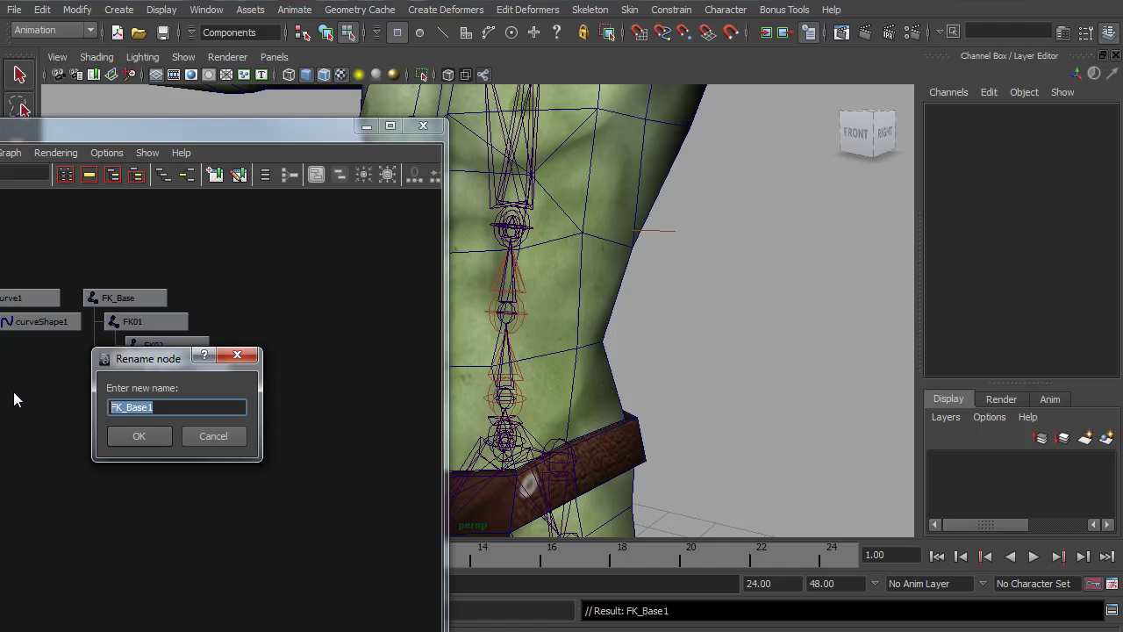
type("Hip_CTR")
key("Return")
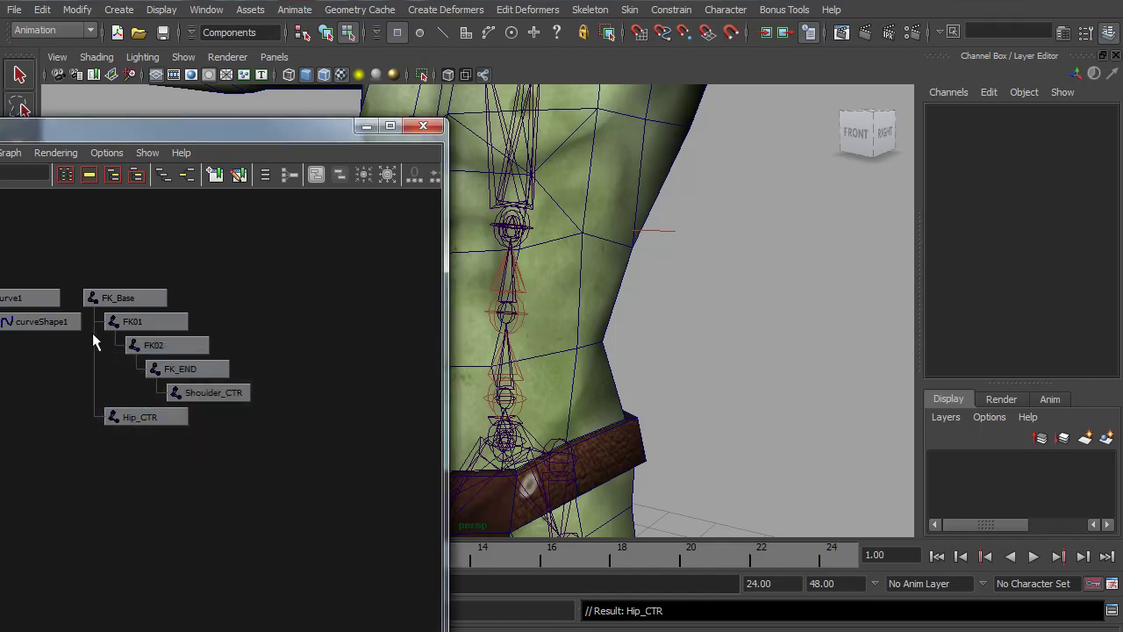
Set the Radius of Hip_CTR and Shoulder_CTR to 1.5.
left_click_drag(211, 432, 121, 395)
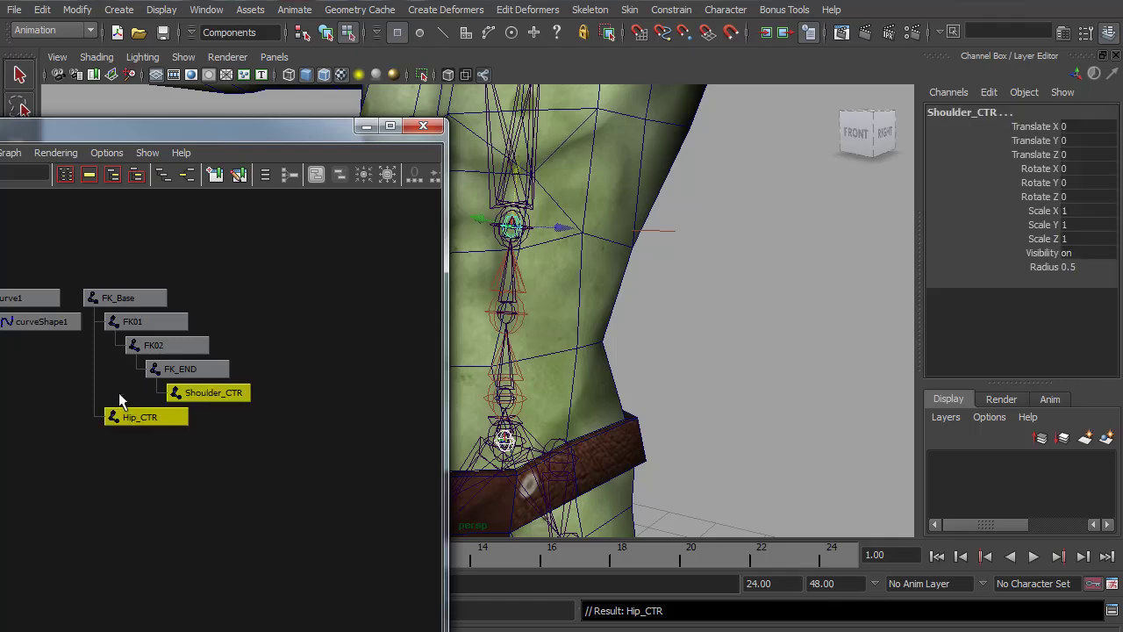
left_click(1086, 266)
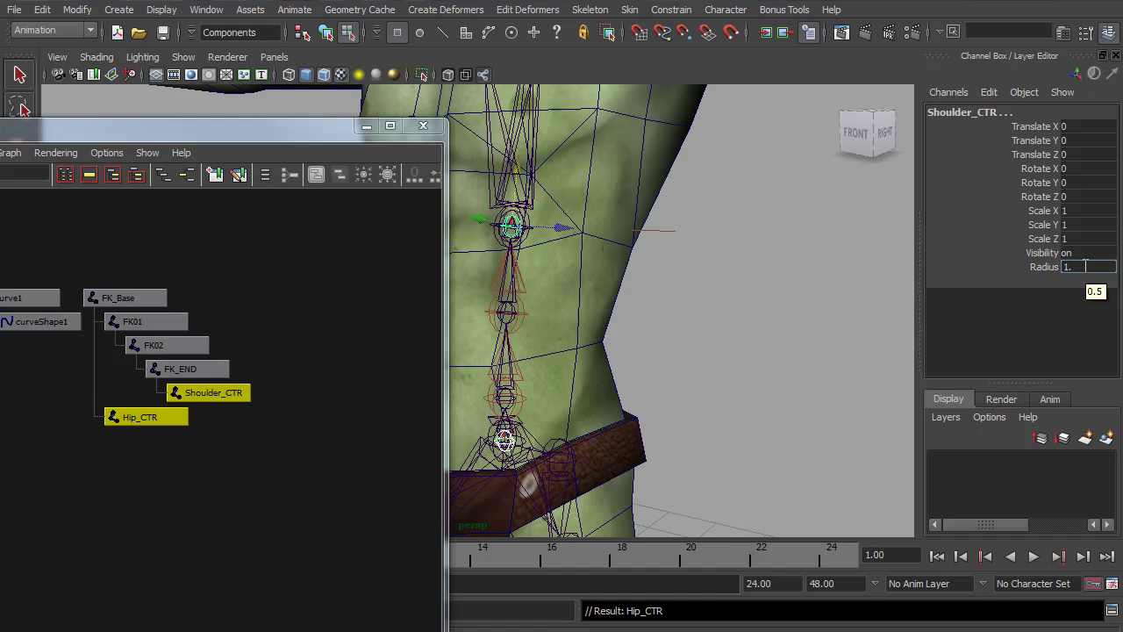
key("Return")
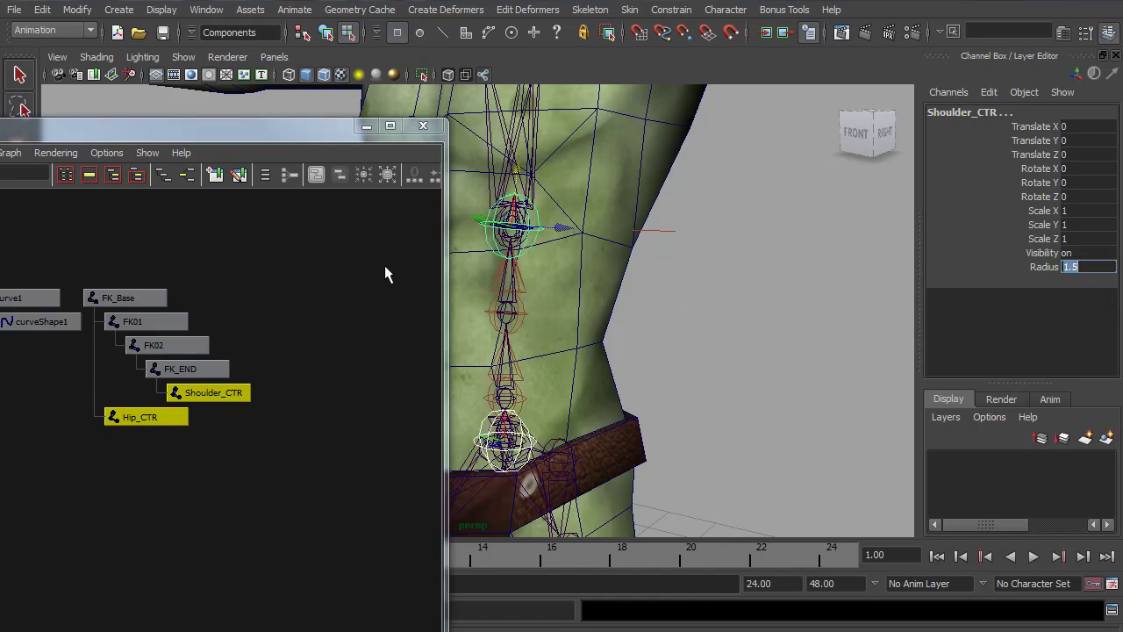
Check FK_Base, FK01, FK02, Hip_CTR and Shoulder_CTR one by one, then orbit closer to the torso.
left_click(136, 299)
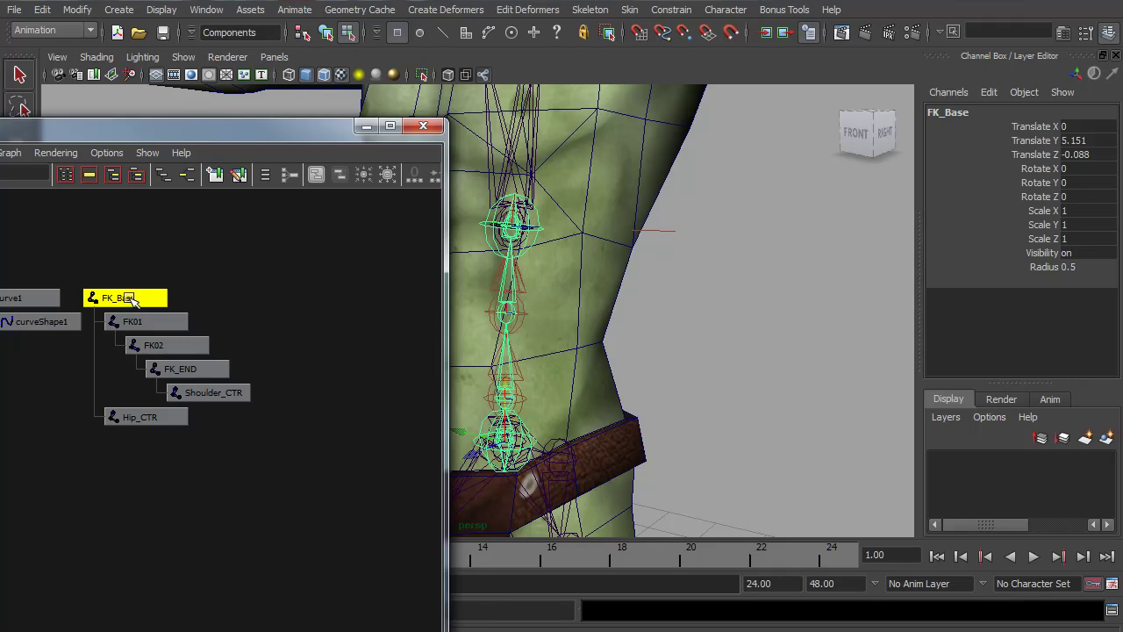
left_click(151, 345)
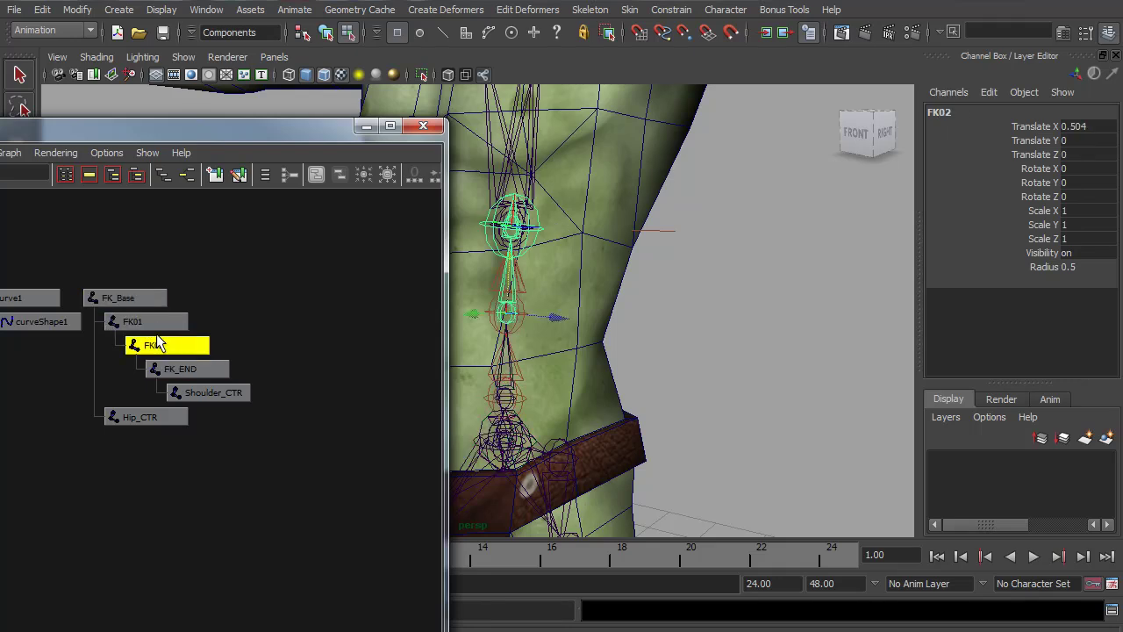
left_click(146, 323)
left_click(127, 299)
left_click(206, 392)
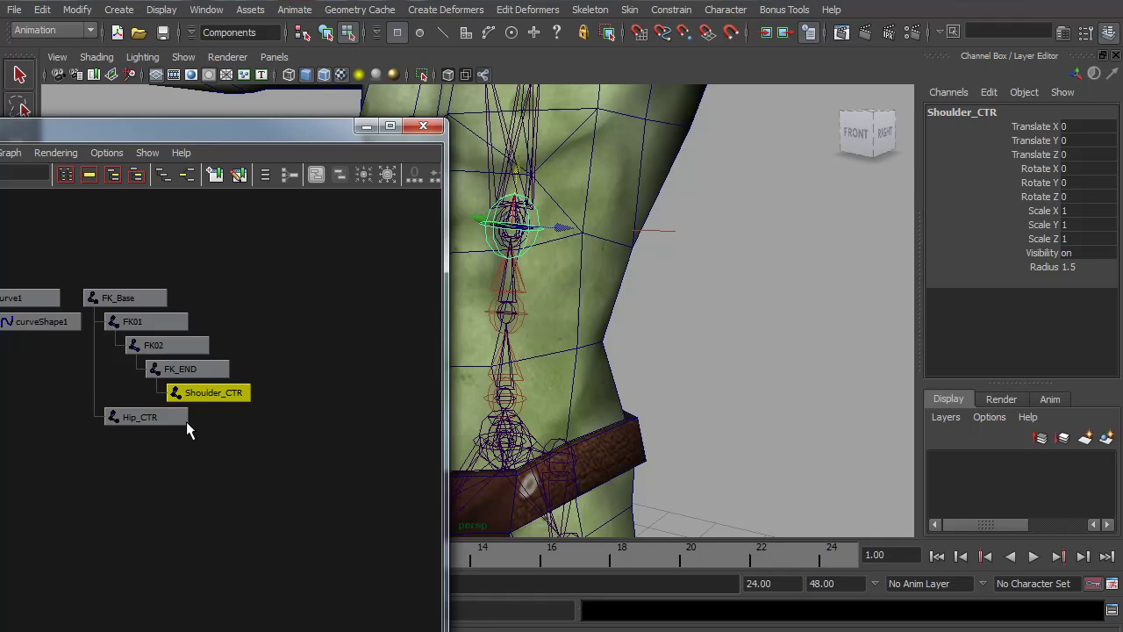
left_click(151, 418)
left_click(180, 393)
left_click(158, 416)
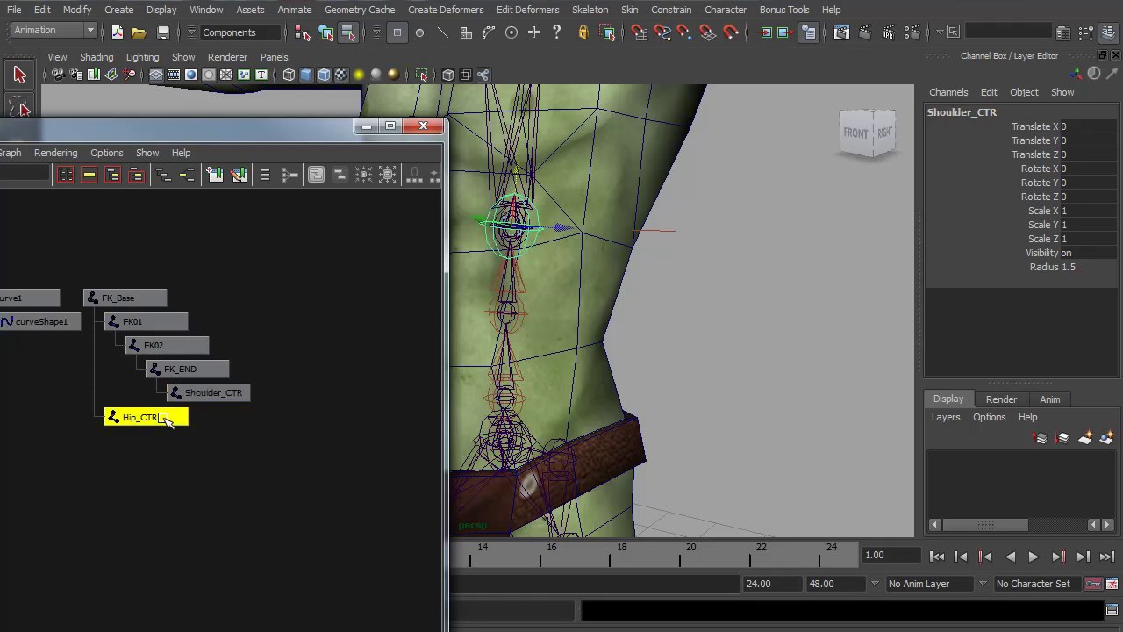
left_click(209, 394)
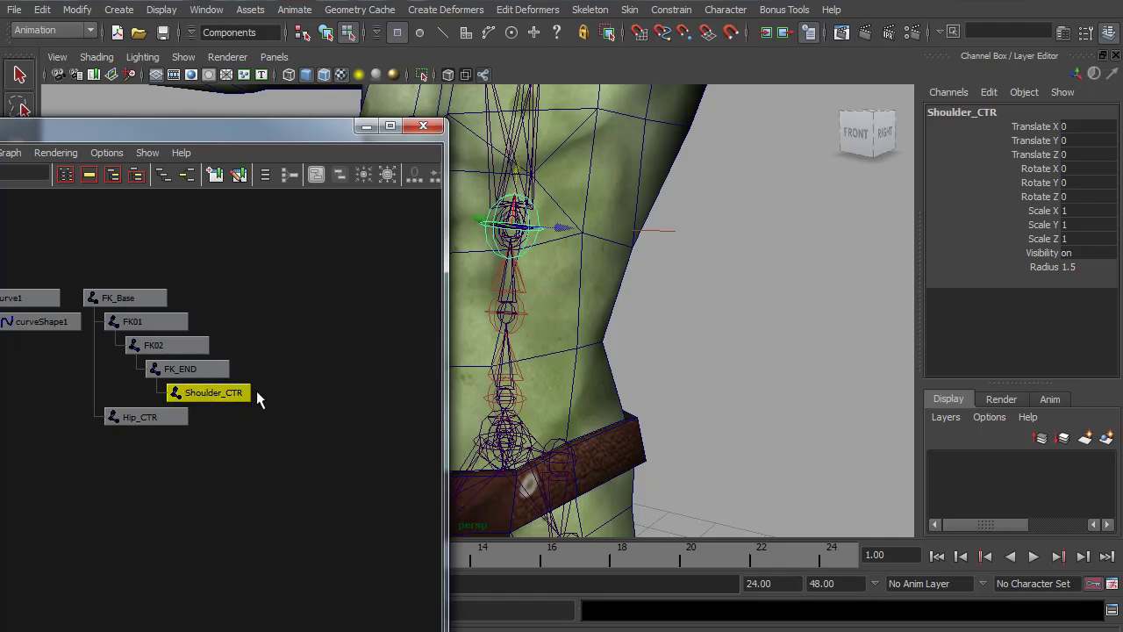
left_click_drag(564, 318, 630, 314, "alt")
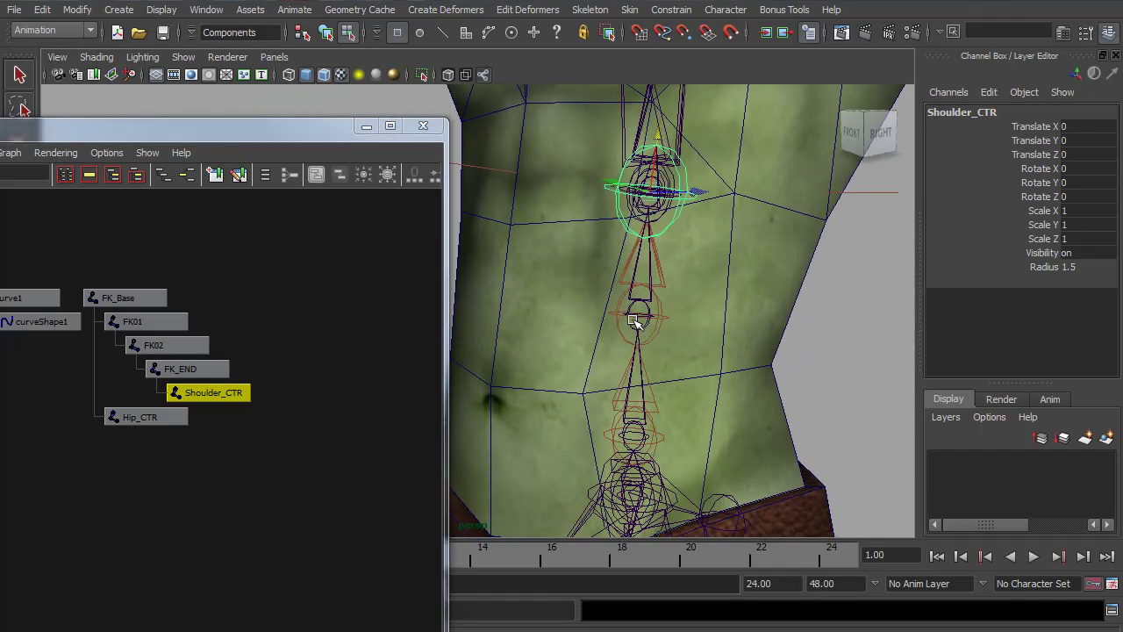
In wireframe object mode, select curve1, then add Shoulder_CTR and Hip_CTR.
key("4")
key("3")
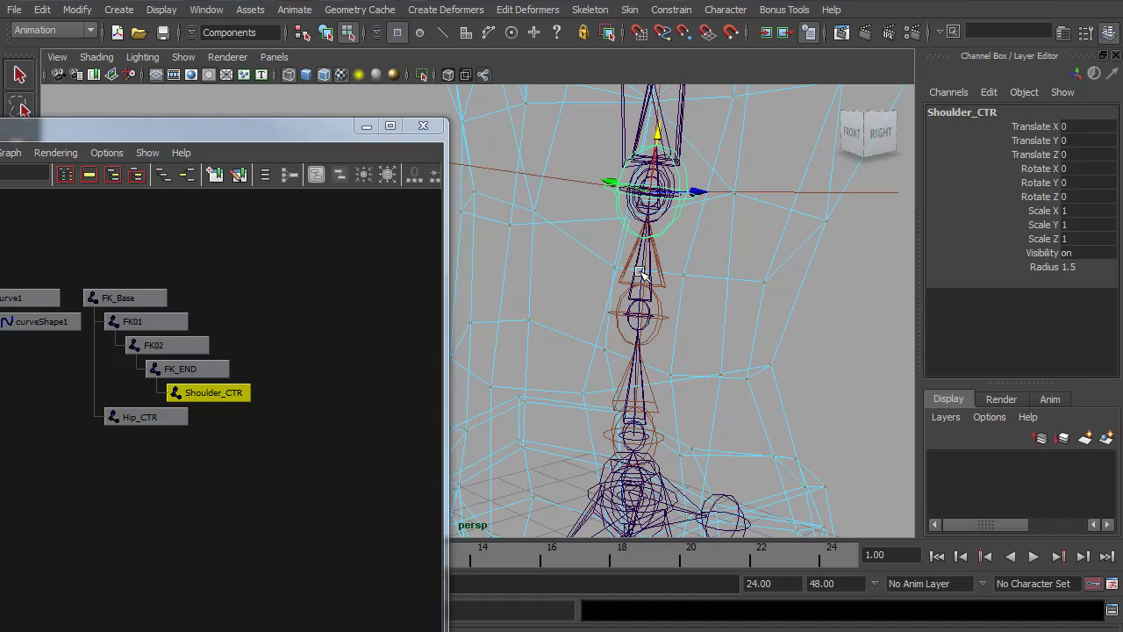
key("F8")
left_click(647, 263)
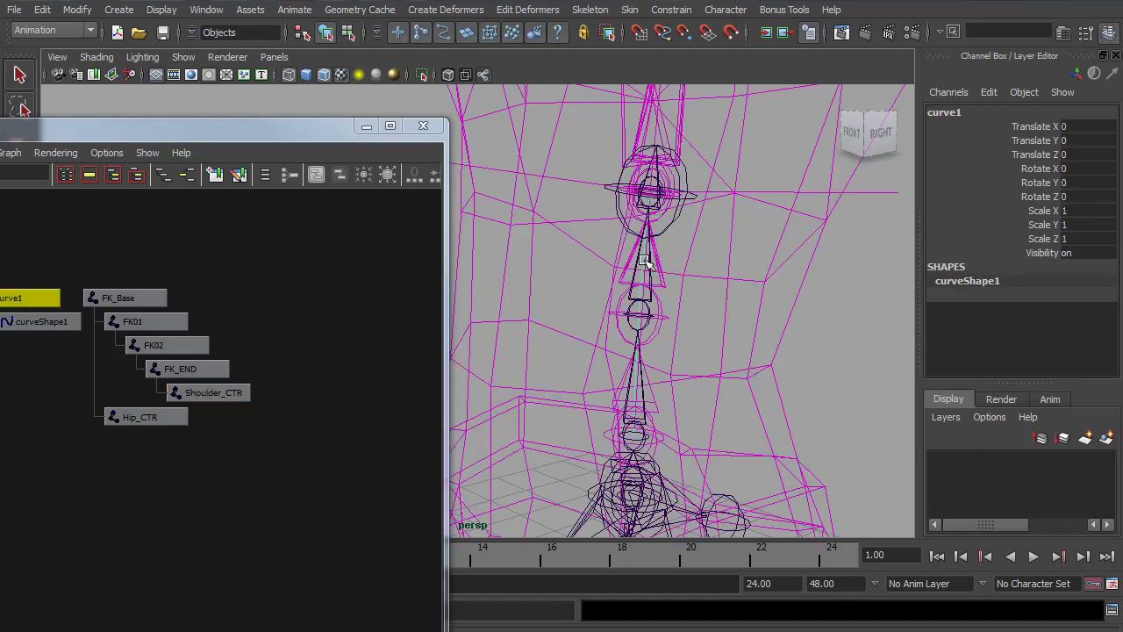
left_click(209, 392, "shift")
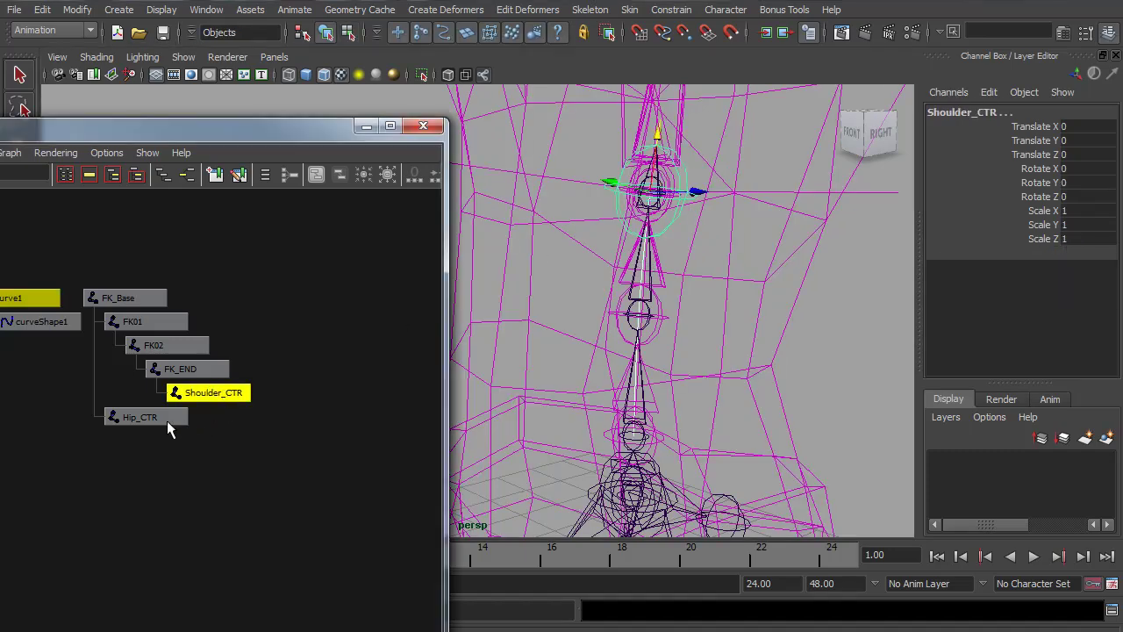
left_click(167, 418, "shift")
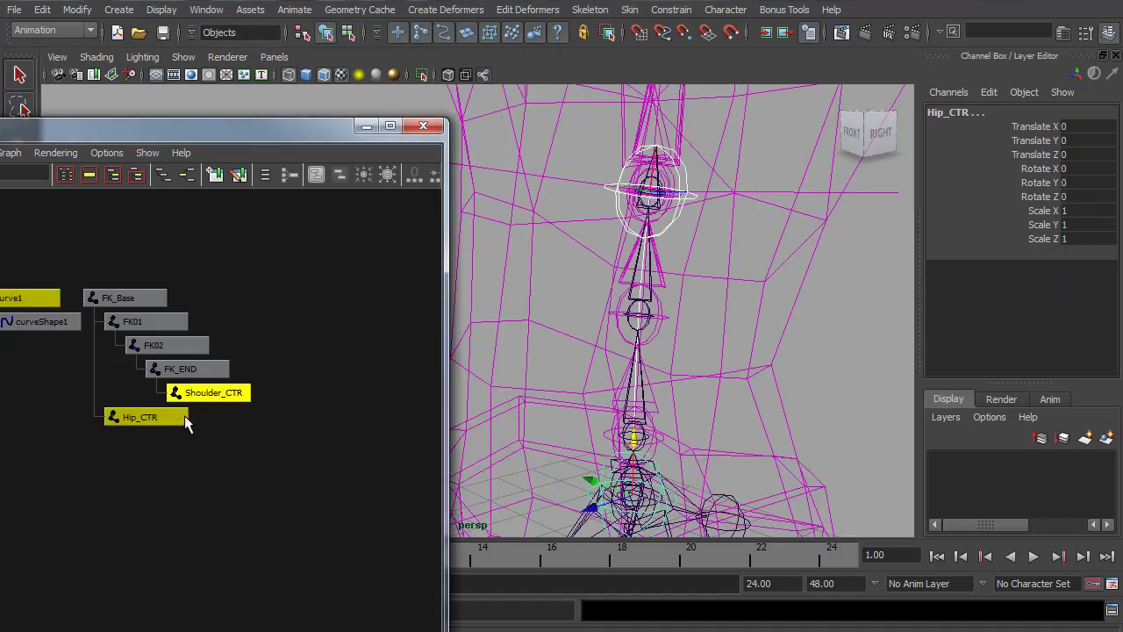
Smooth-bind curve1 to the two joints with Max influences 1, then reselect curve1 for component editing.
left_click(593, 12)
left_click(626, 12)
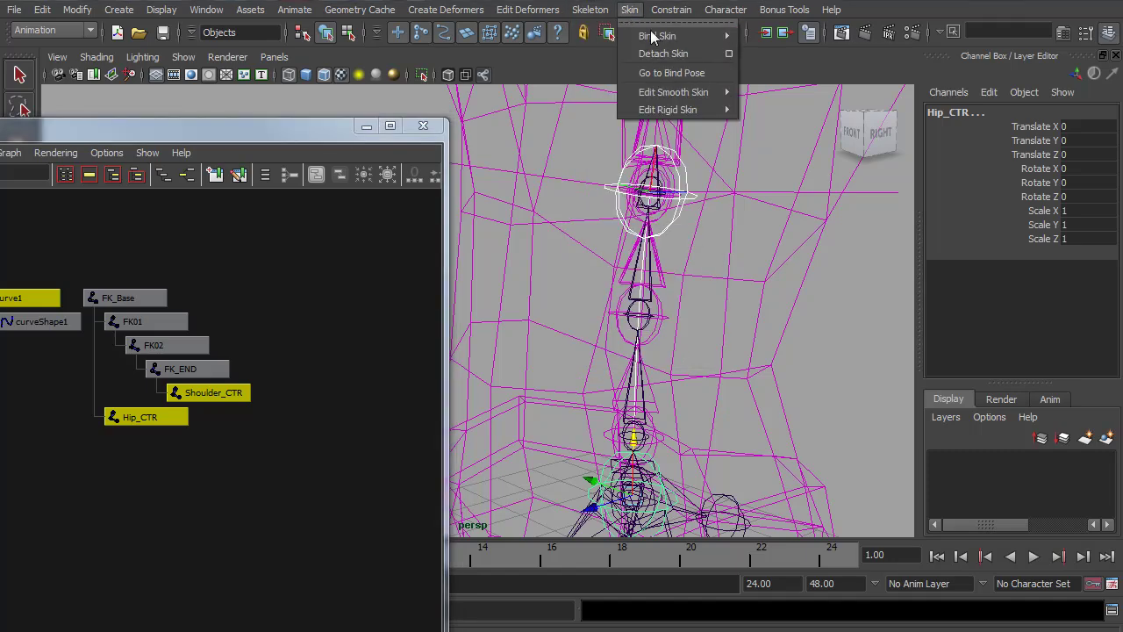
mouse_move(663, 40)
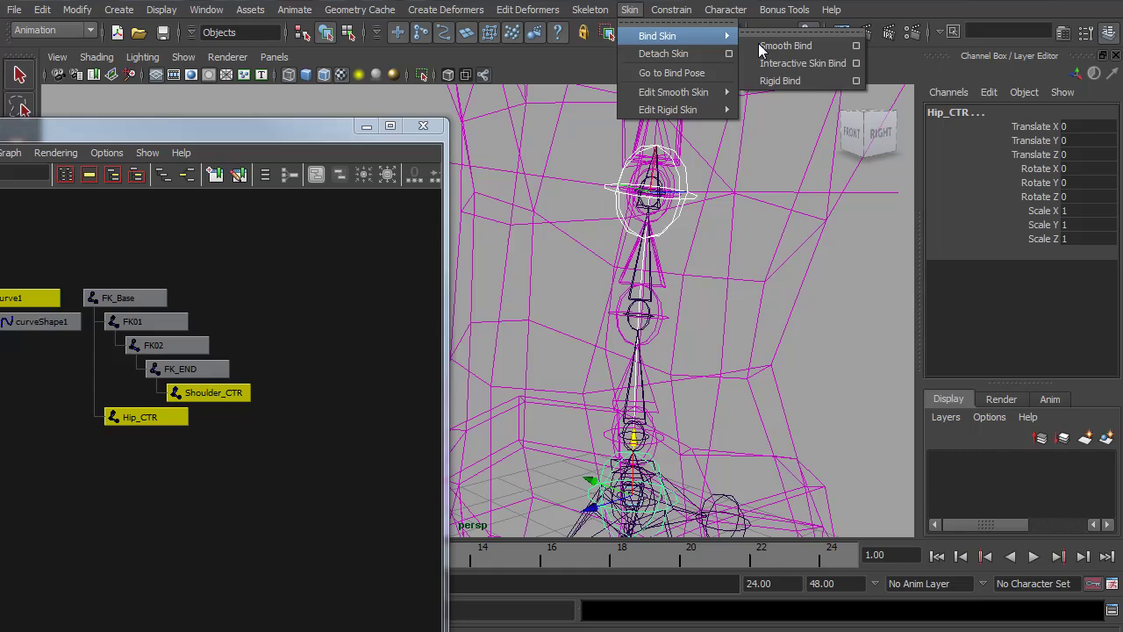
left_click(857, 45)
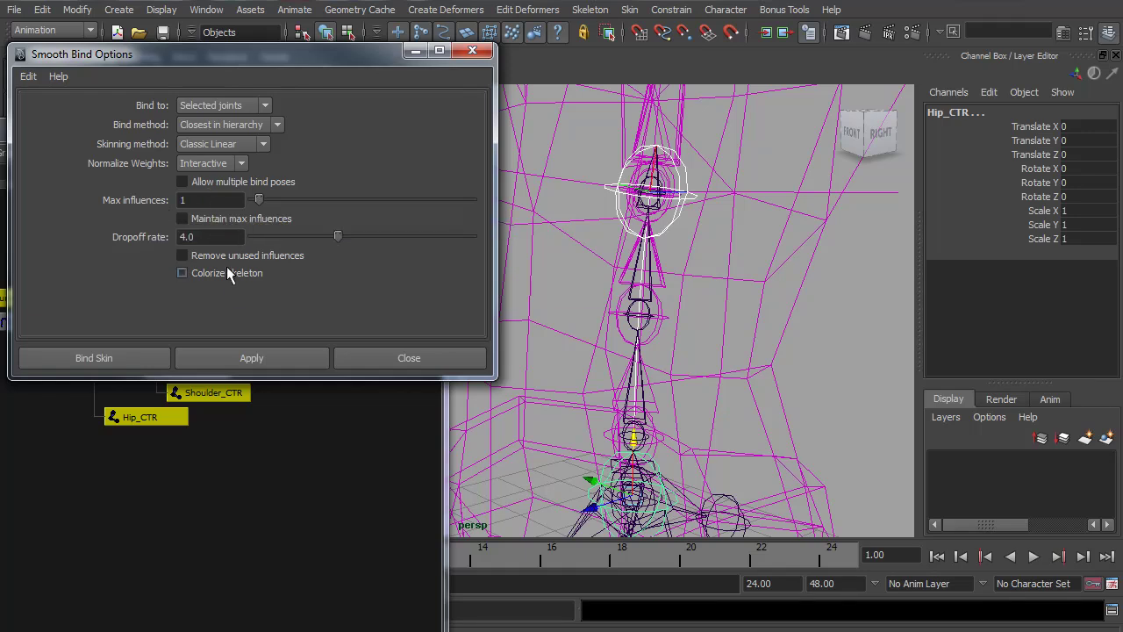
left_click(250, 360)
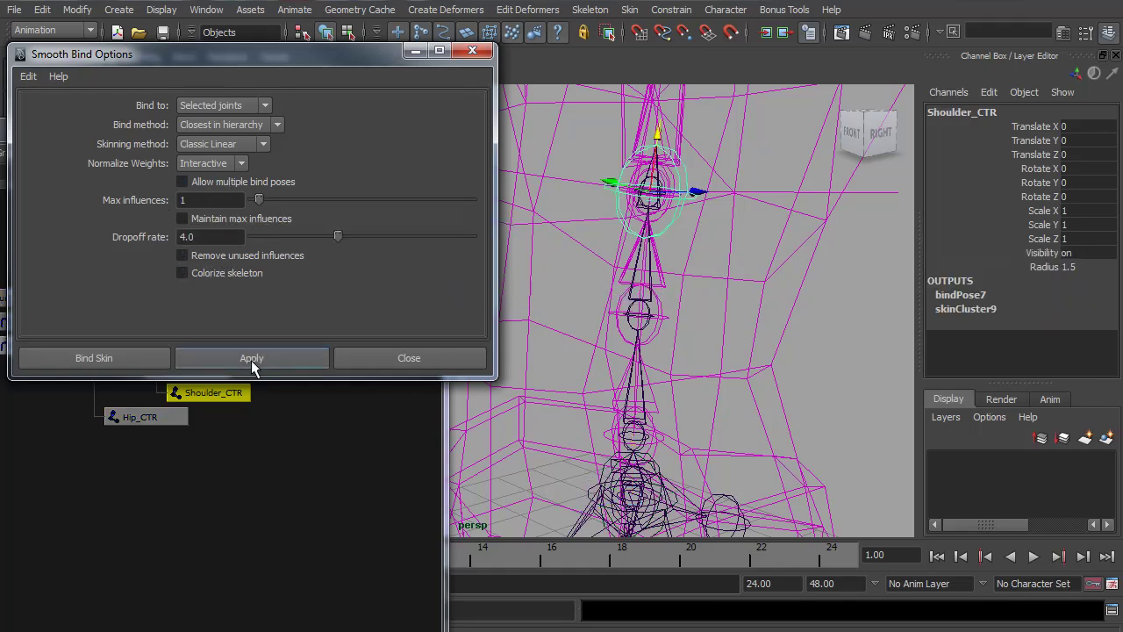
left_click(643, 276)
key("F8")
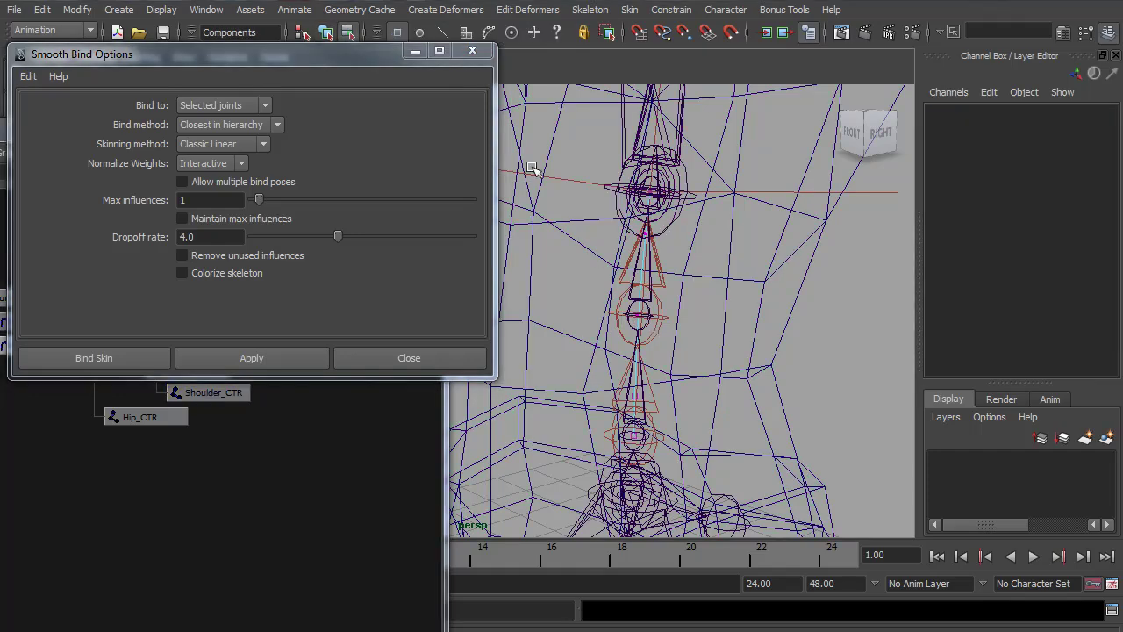
Close the bind options, open the Component Editor and frame the spine.
left_click(472, 50)
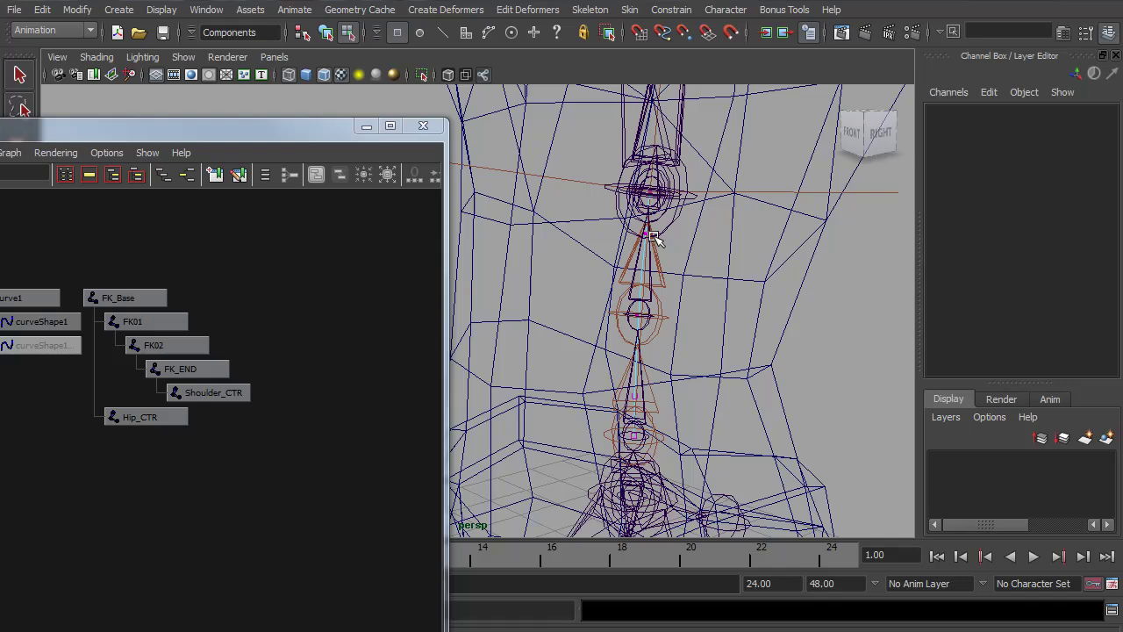
left_click(205, 10)
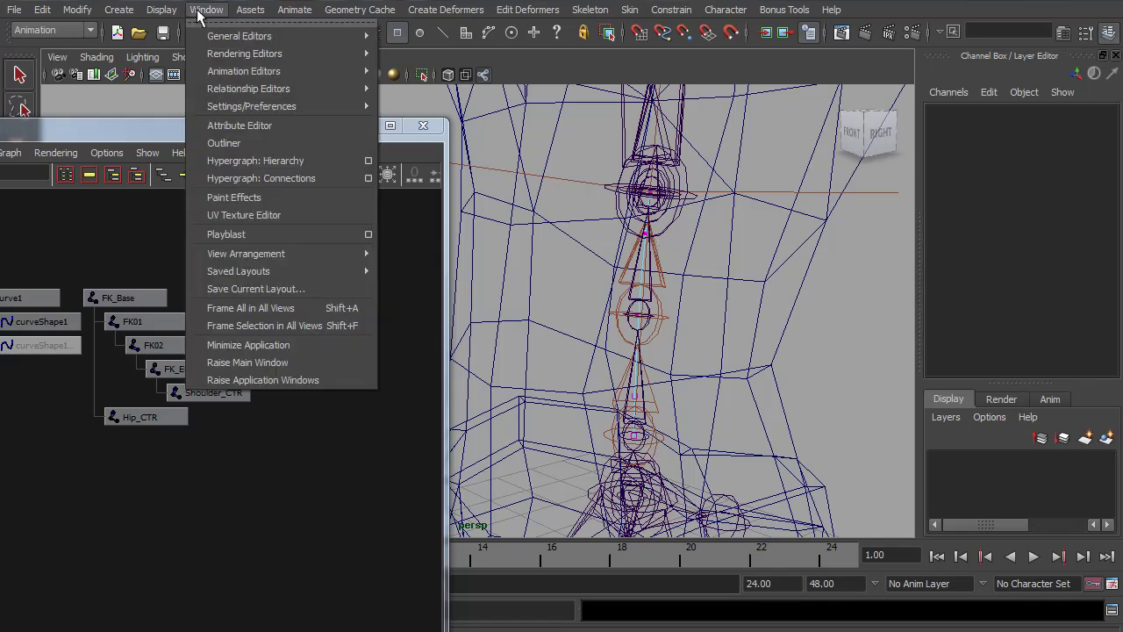
mouse_move(239, 36)
left_click(444, 48)
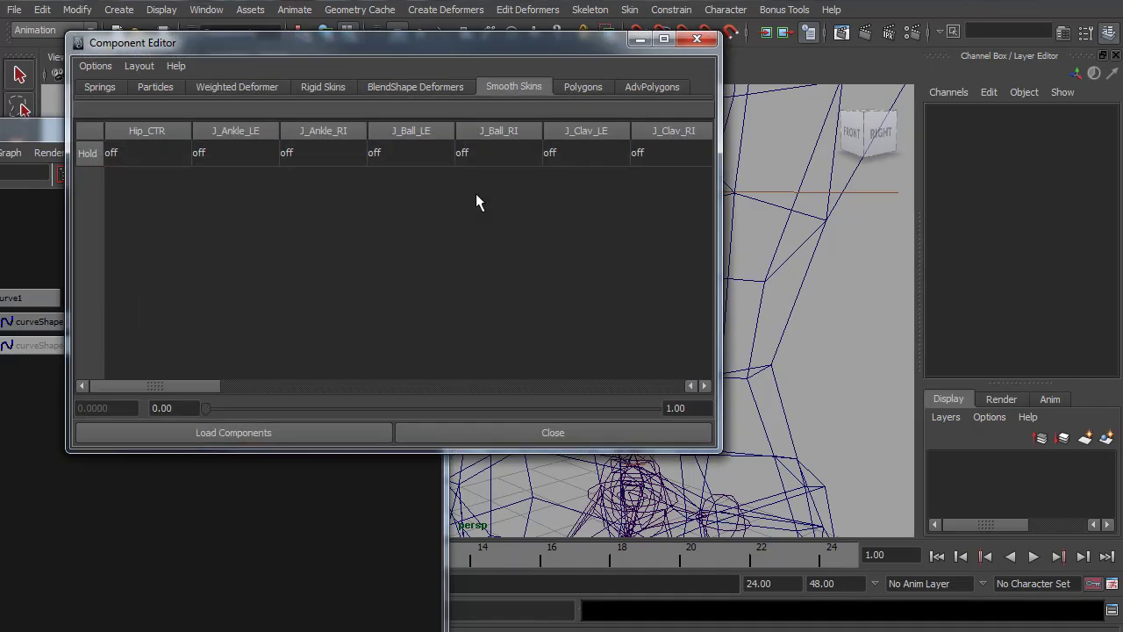
left_click_drag(415, 59, 358, 35)
middle_click_drag(790, 343, 831, 316, "alt")
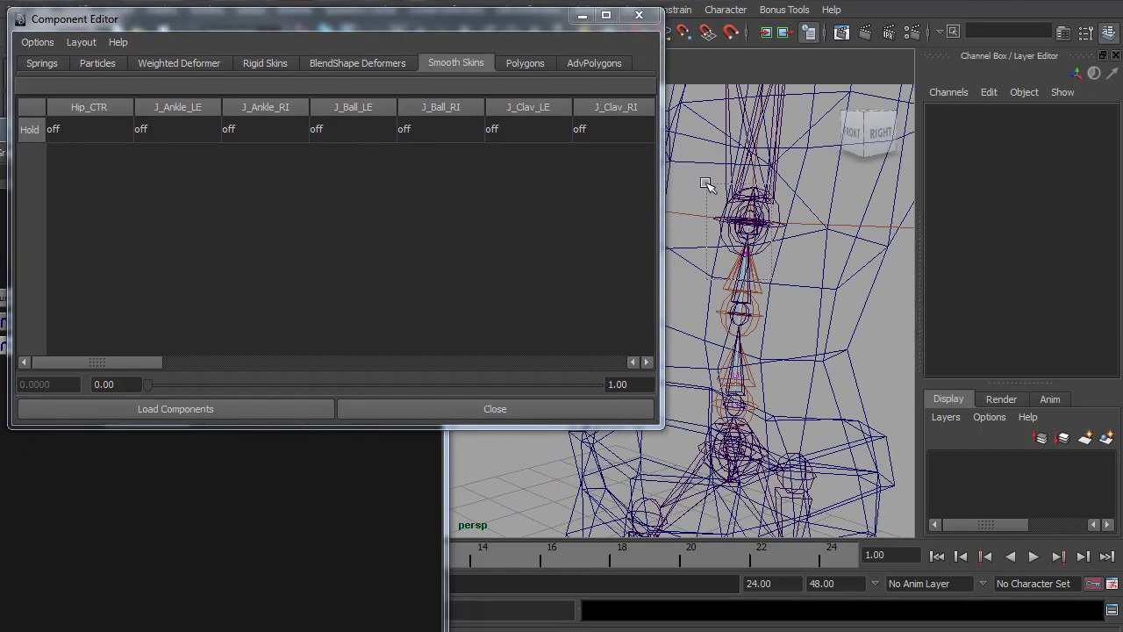
Select cv[2] and set its Hip_CTR weight to 0.5, then close the Component Editor.
left_click_drag(711, 185, 751, 226)
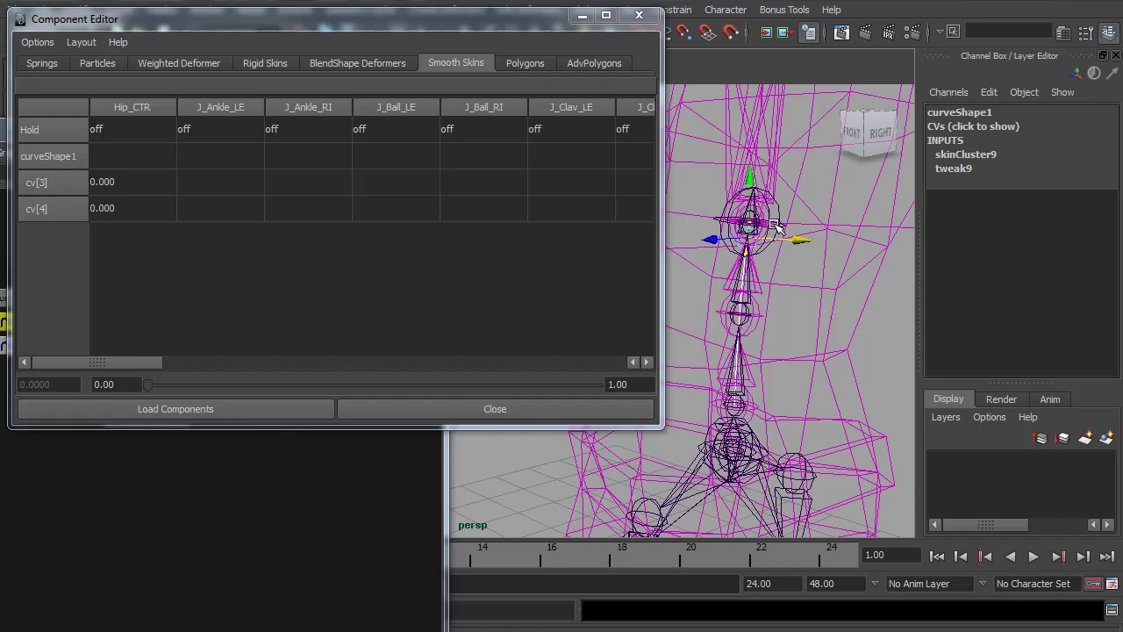
left_click_drag(85, 363, 569, 395)
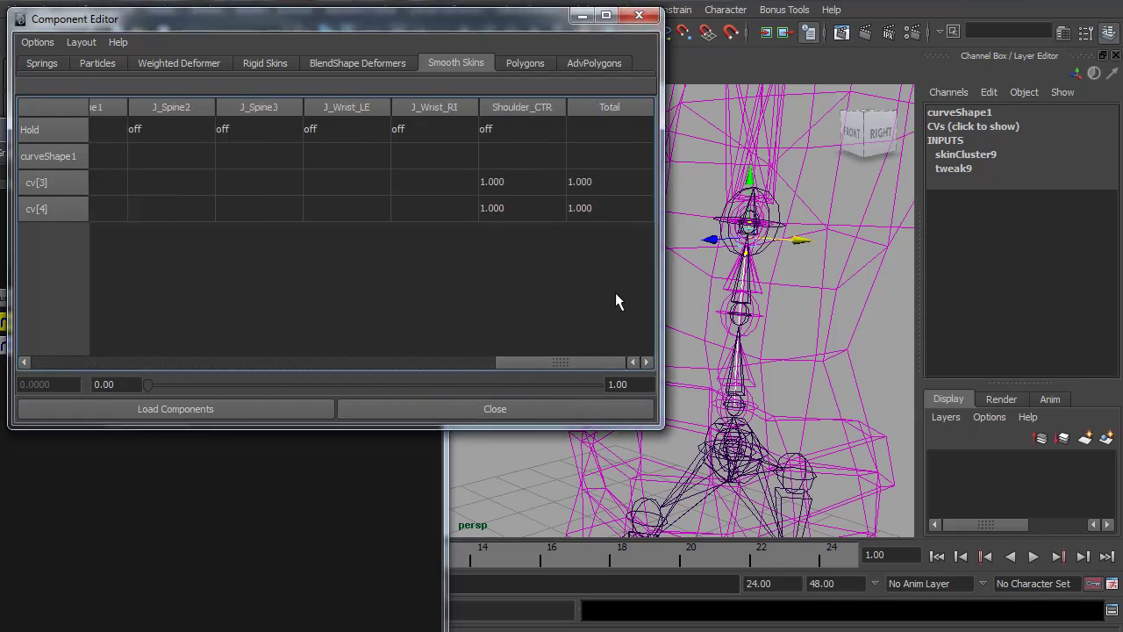
left_click_drag(695, 344, 814, 455)
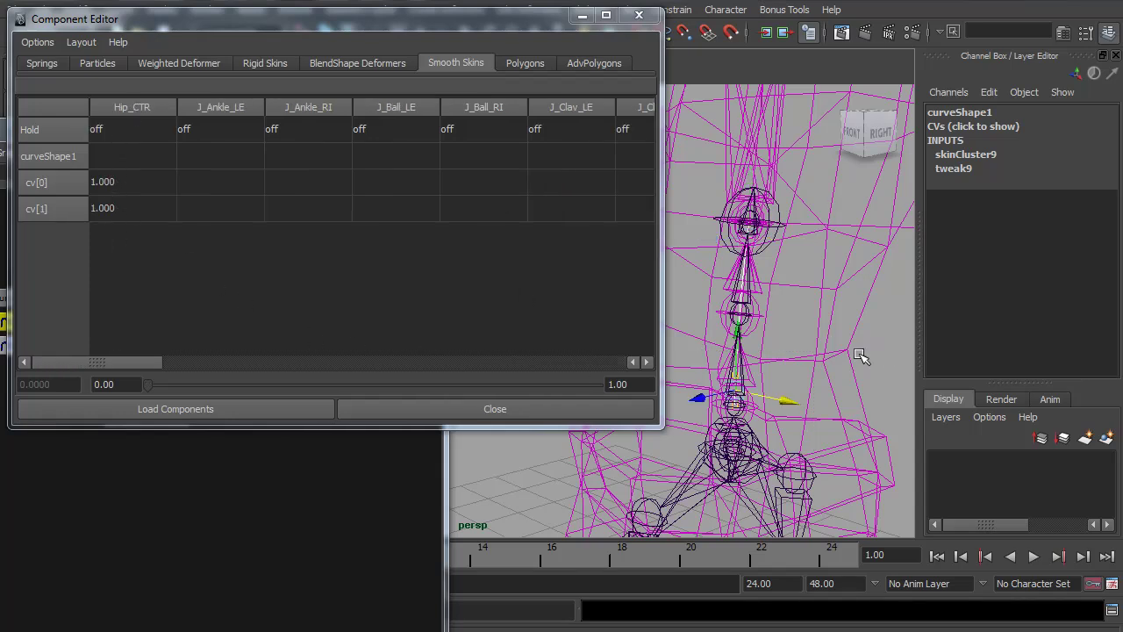
left_click_drag(693, 277, 750, 320)
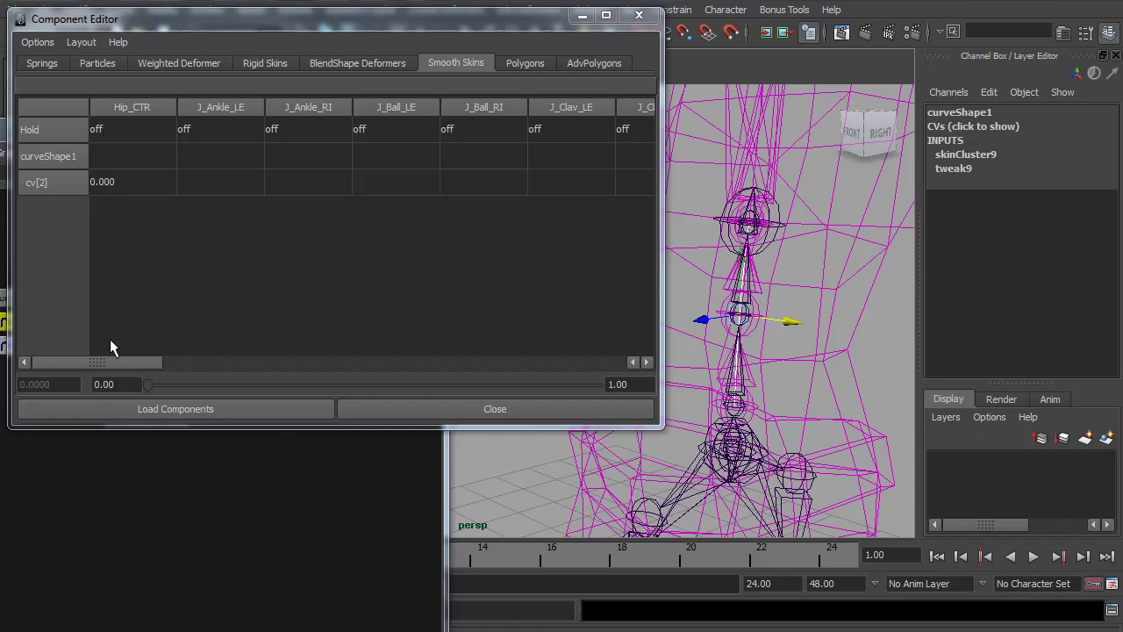
left_click_drag(90, 360, 53, 364)
left_click(126, 174)
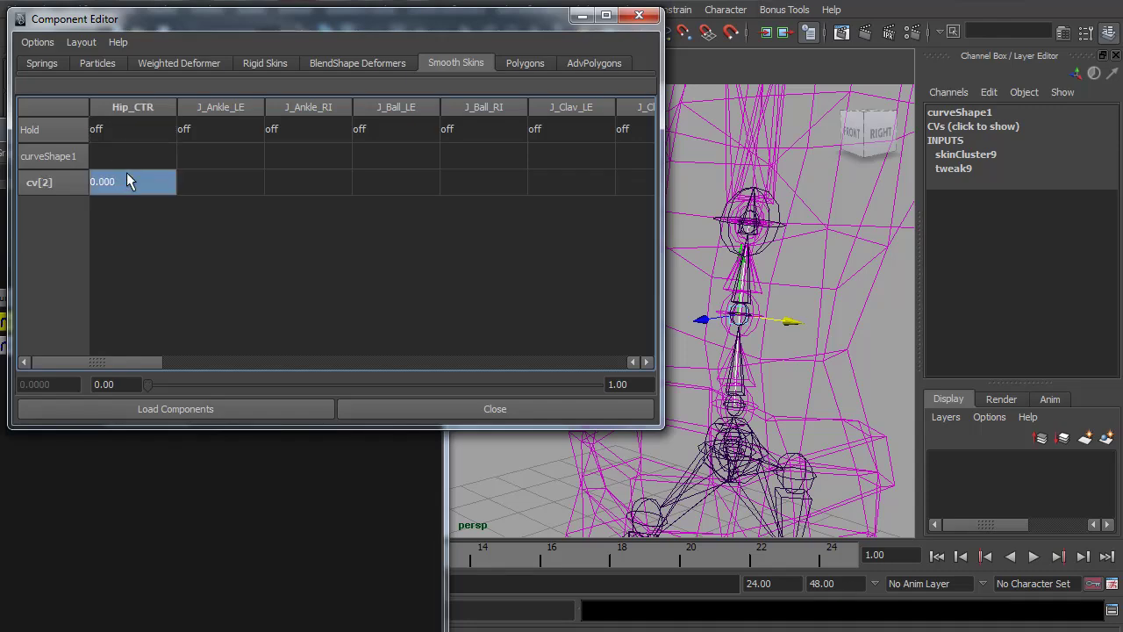
type("0.")
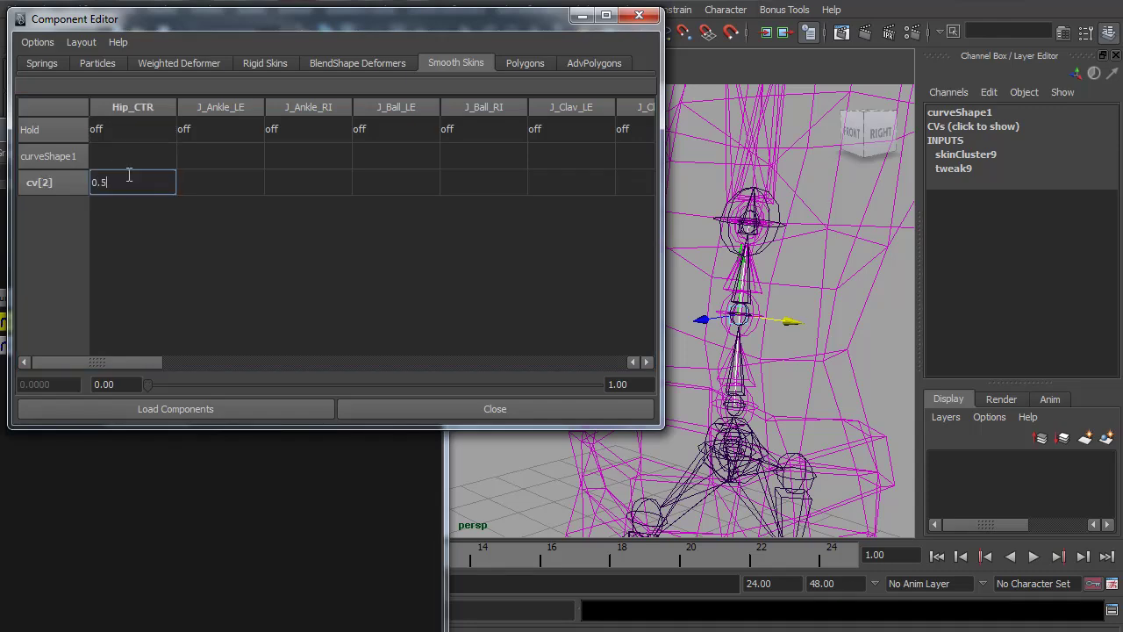
type("5")
key("Return")
left_click(639, 15)
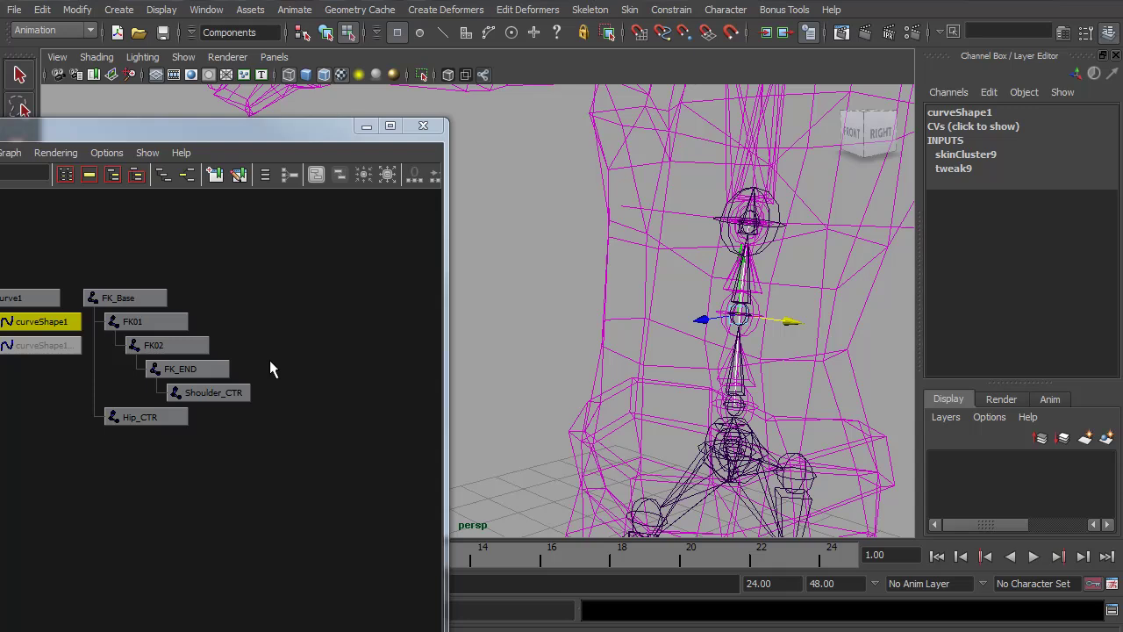
In the Hypergraph, select FK01 and add FK02 to the selection.
middle_click_drag(138, 356, 217, 325, "alt")
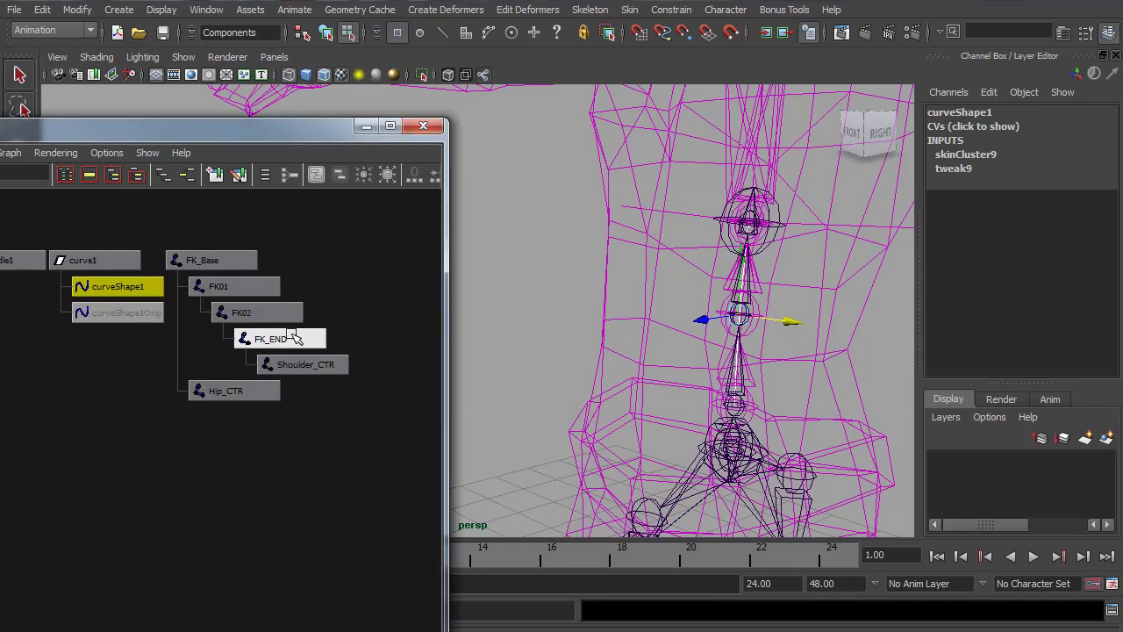
key("Up")
middle_click_drag(285, 327, 253, 349, "alt")
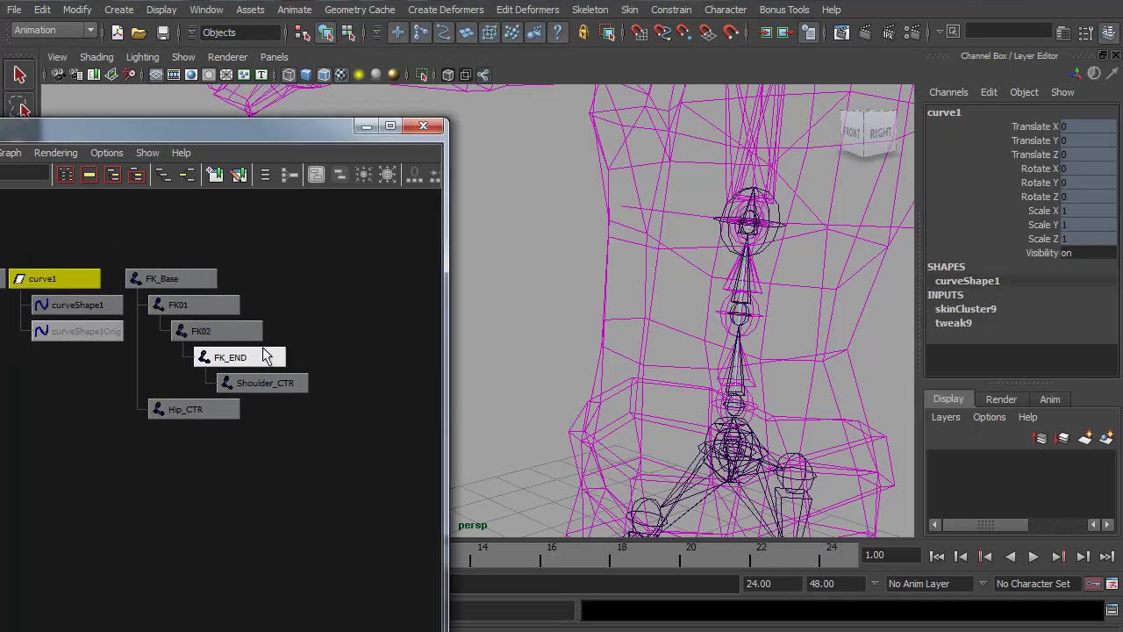
left_click(208, 307)
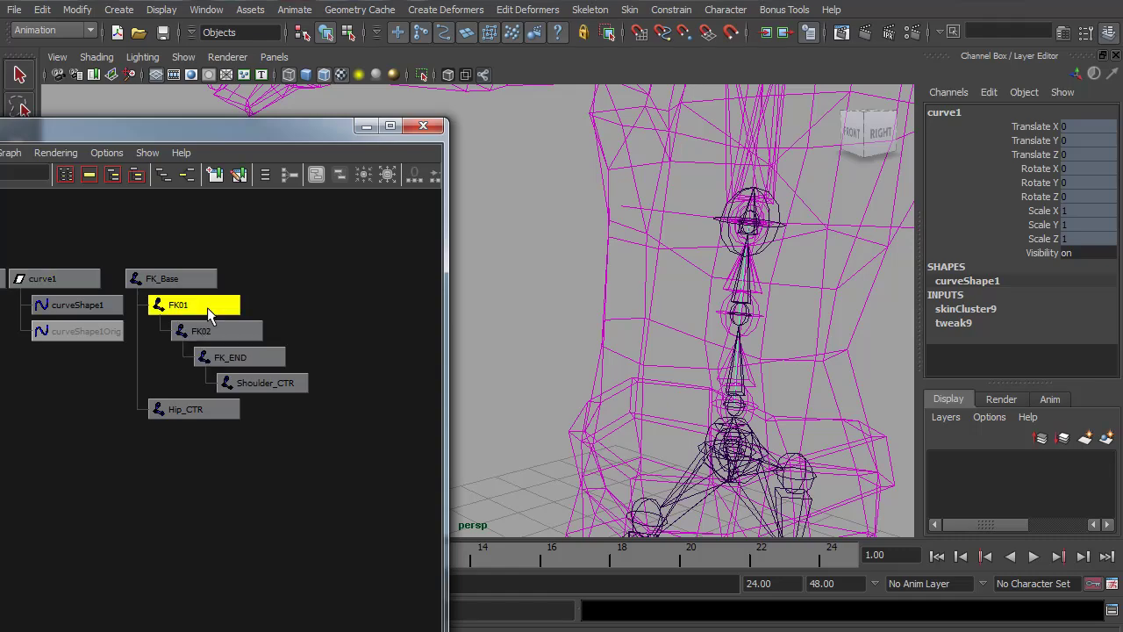
left_click(226, 331, "shift")
Test-rotate FK02 from the front view to bend the spine, then undo it.
key("e")
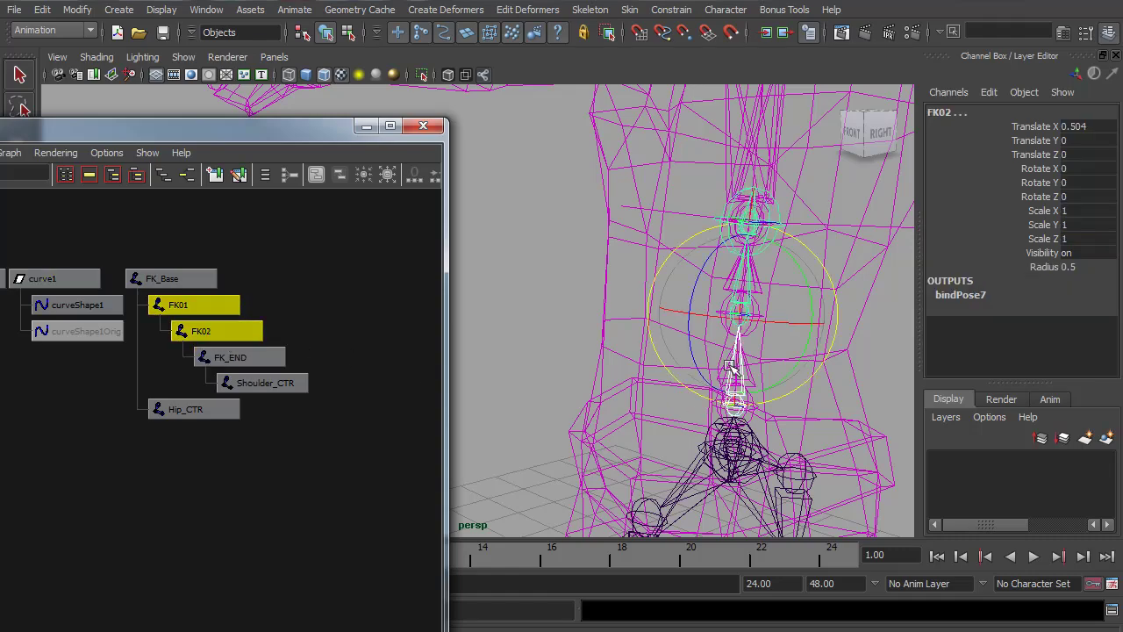
left_click_drag(720, 359, 781, 351, "alt")
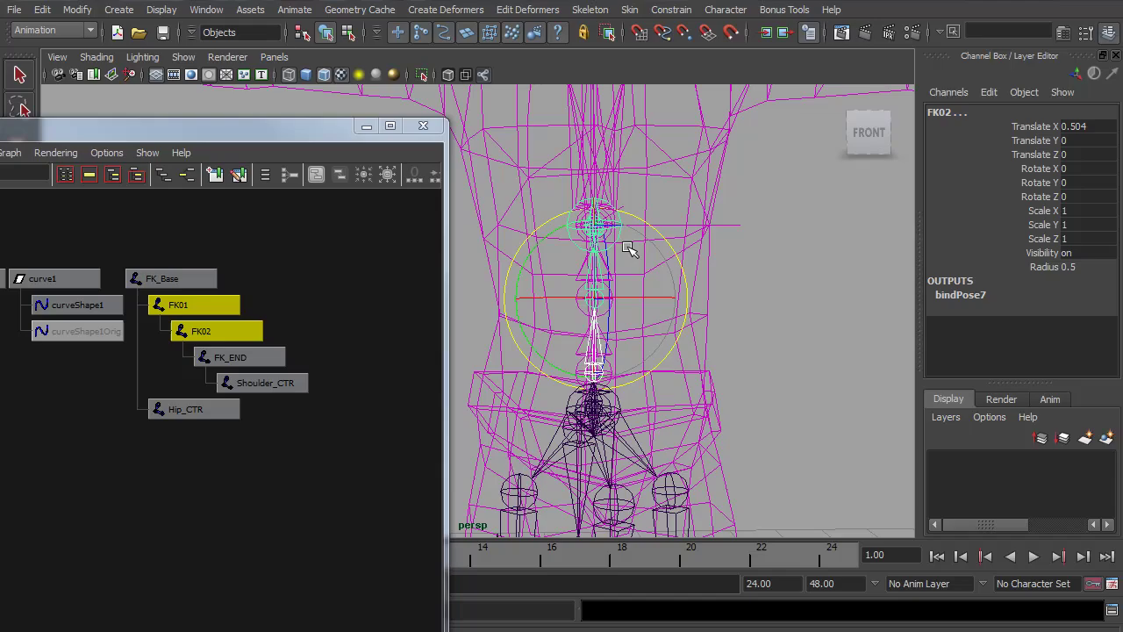
left_click_drag(628, 250, 643, 275)
key("ctrl+z")
key("ctrl+z")
key("ctrl+z")
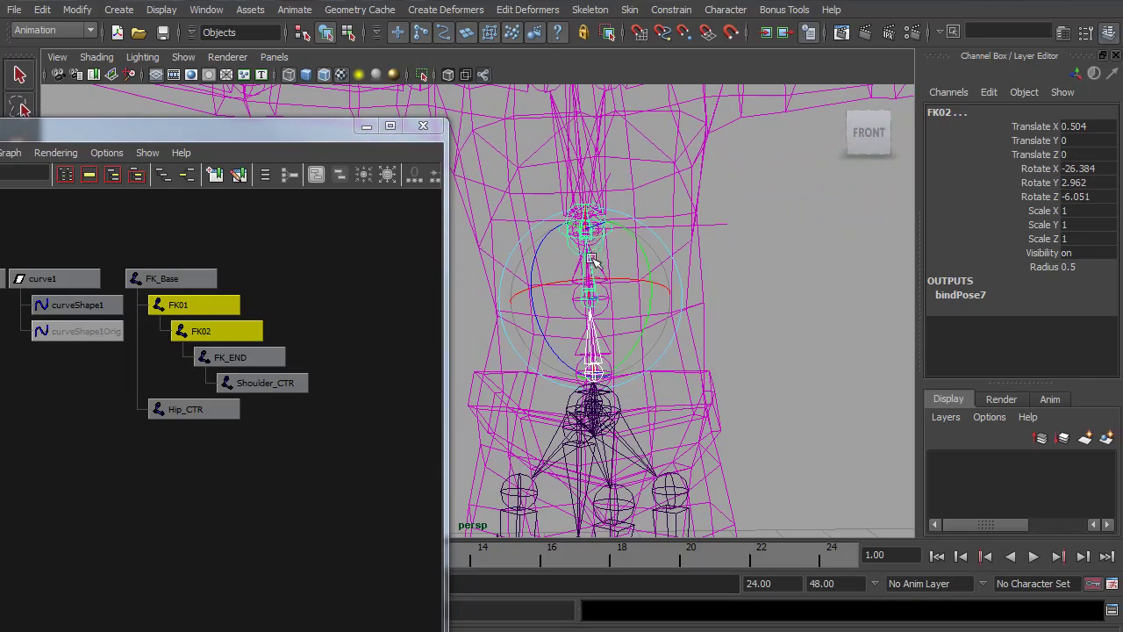
In textured view, test-move Shoulder_CTR twice with undo each time, then select J_Spine2.
left_click(281, 382)
left_click_drag(816, 334, 733, 321, "alt")
key("6")
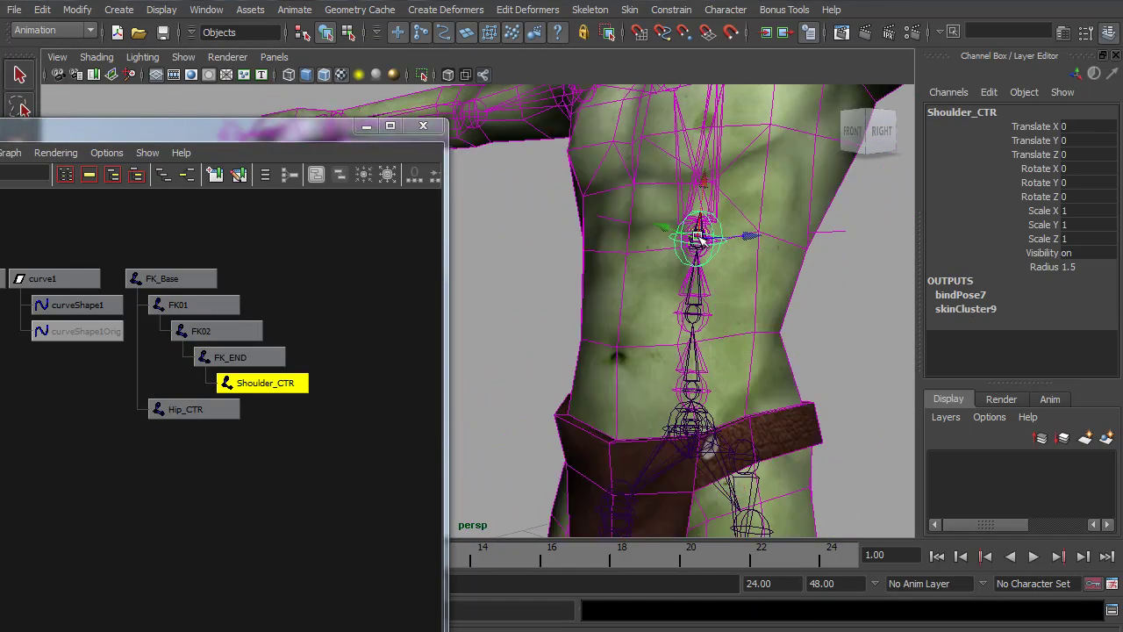
mouse_move(700, 235)
left_mouse_down()
mouse_move(692, 258)
mouse_move(753, 246)
left_mouse_up()
key("ctrl+z")
key("ctrl+z")
key("ctrl+z")
key("ctrl+z")
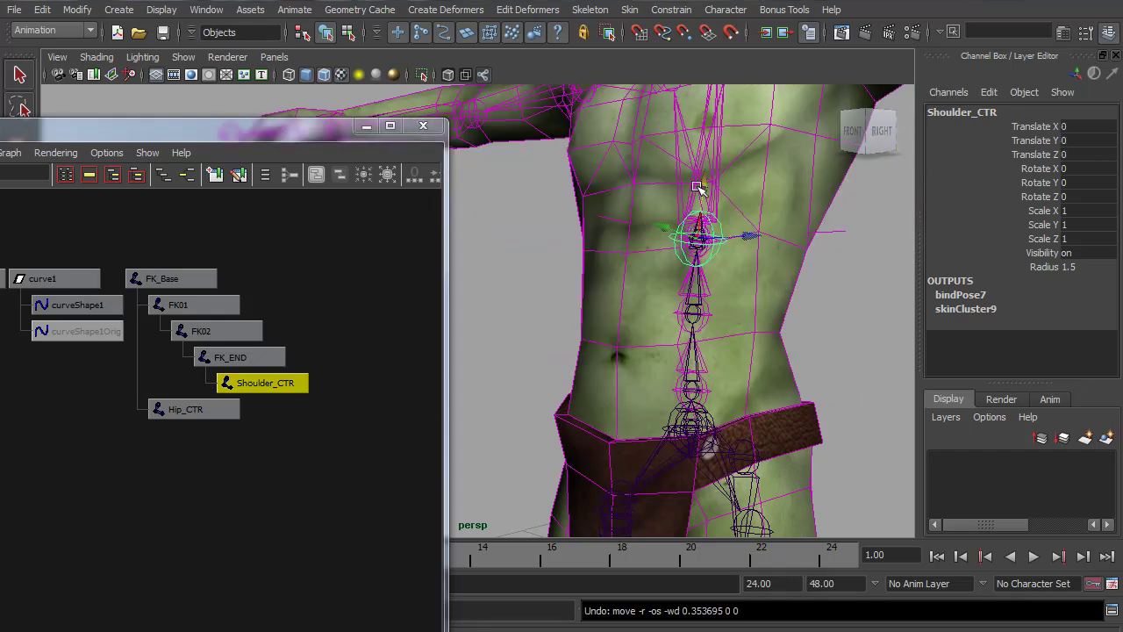
left_click_drag(698, 187, 689, 206)
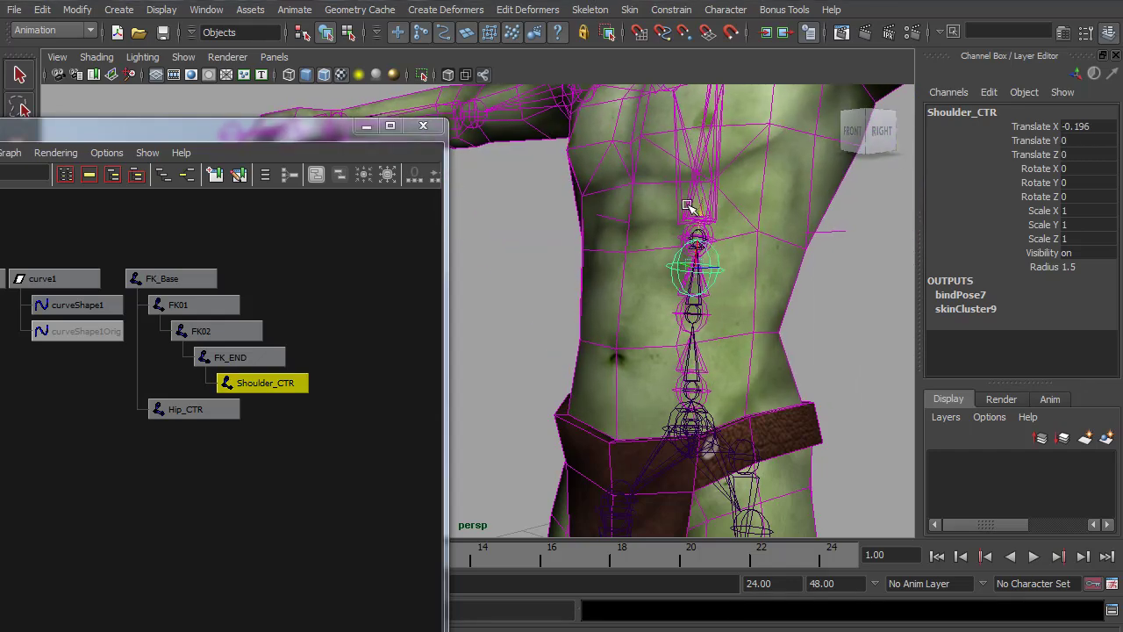
key("ctrl+z")
key("ctrl+z")
key("ctrl+z")
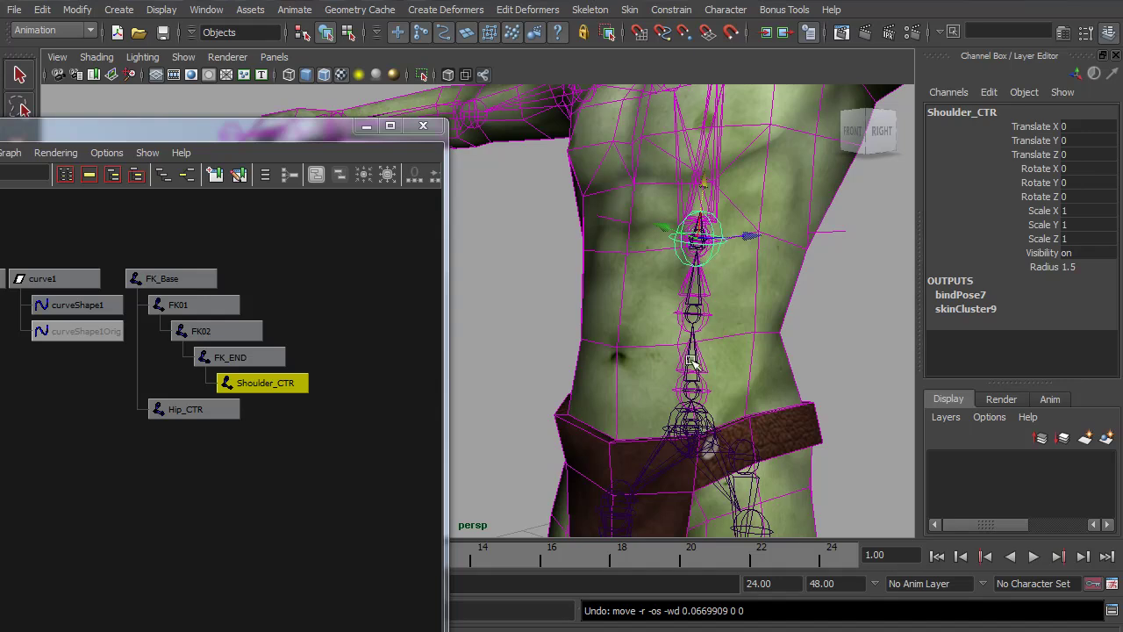
left_click(711, 311)
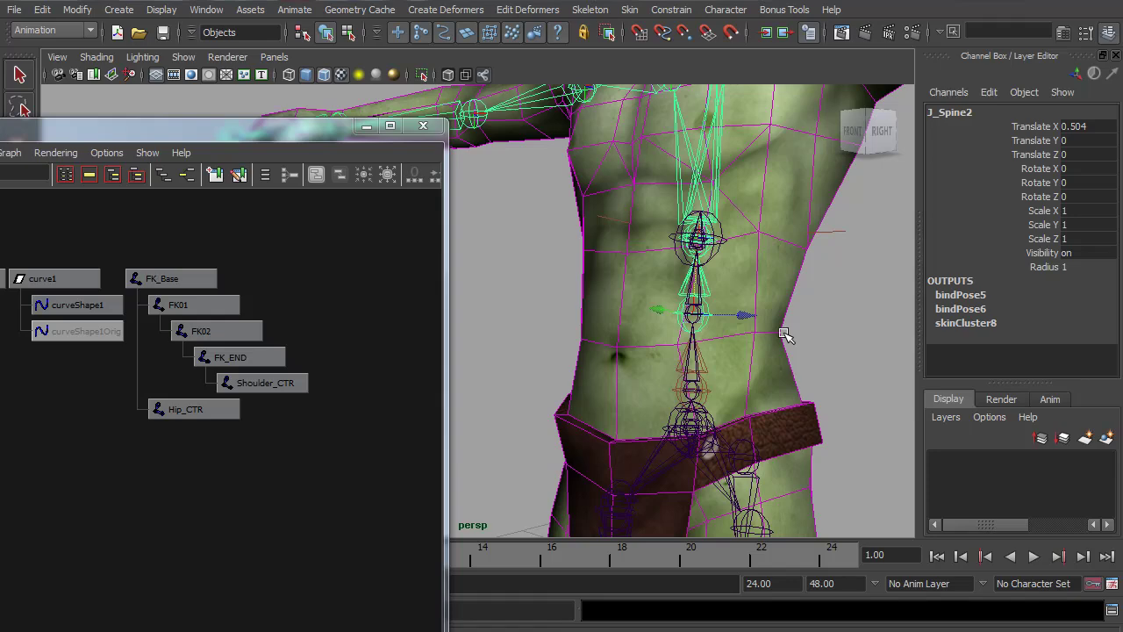
Close the Hypergraph and open the Hypershade from Rendering Editors.
left_click(423, 125)
left_click(206, 9)
mouse_move(244, 53)
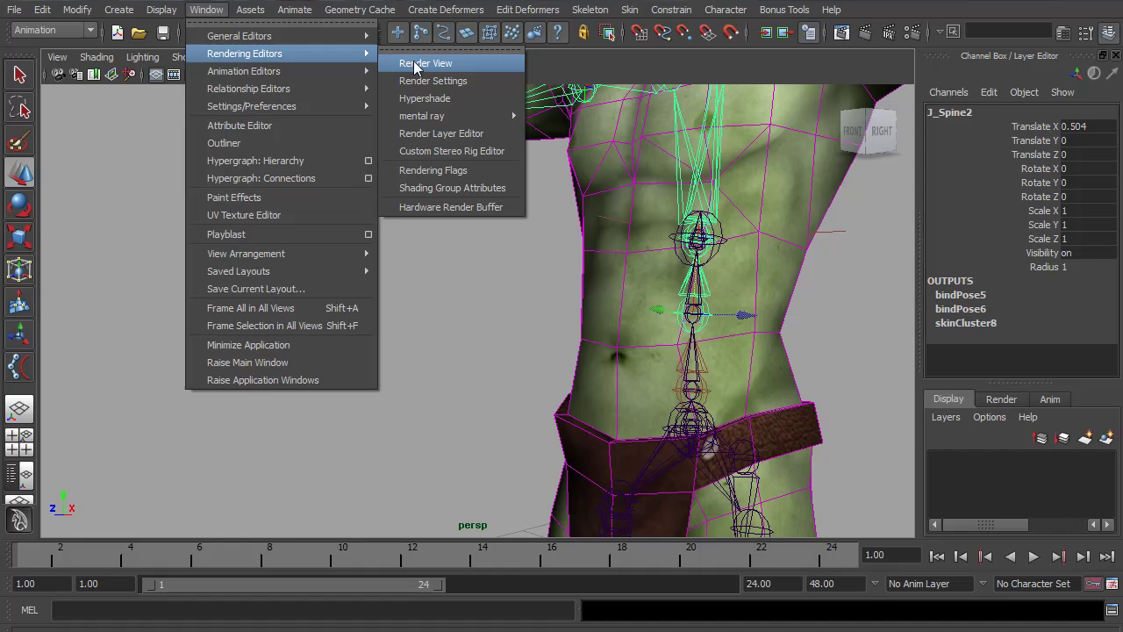
left_click(425, 98)
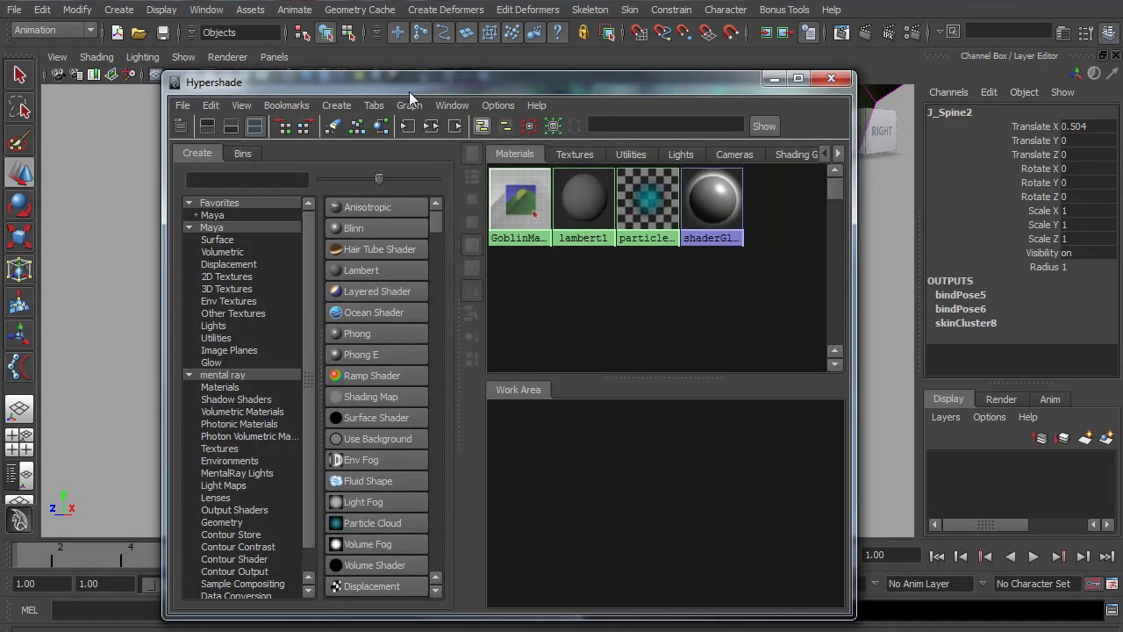
left_click_drag(406, 77, 266, 28)
Create a Curve Info utility node and view curveInfo1 in the Utilities tab.
left_click(200, 51)
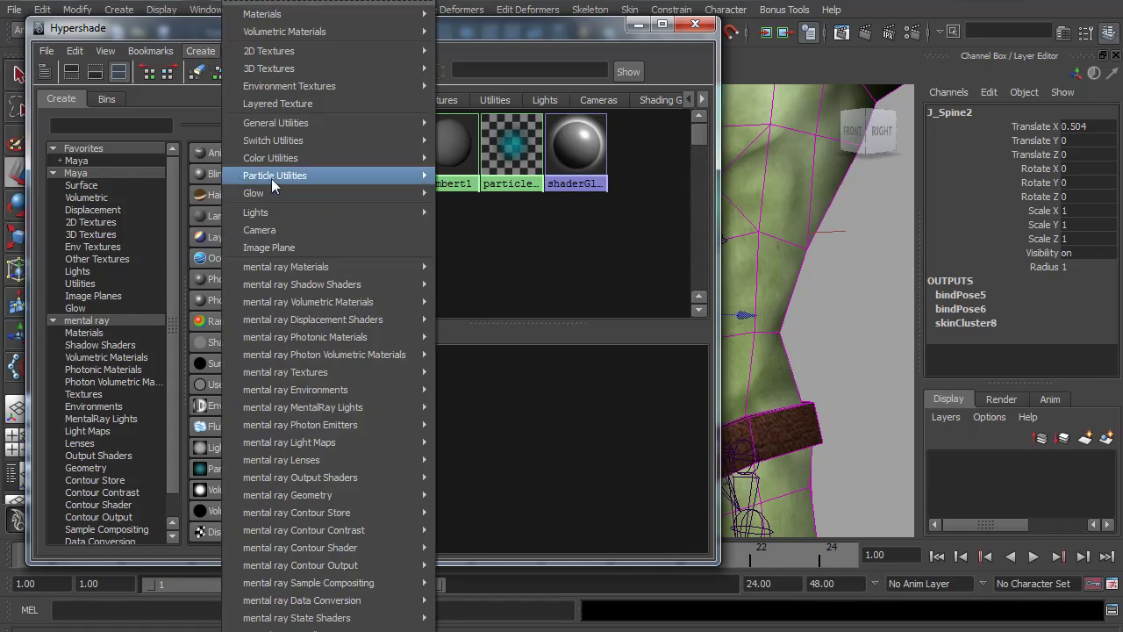
mouse_move(307, 134)
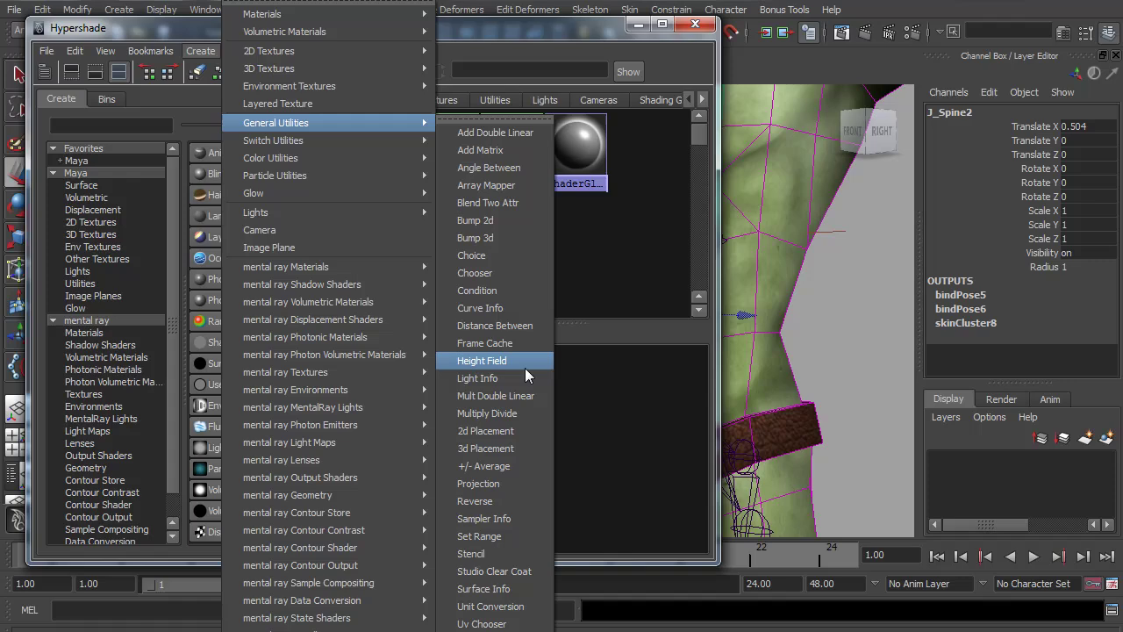
left_click(486, 307)
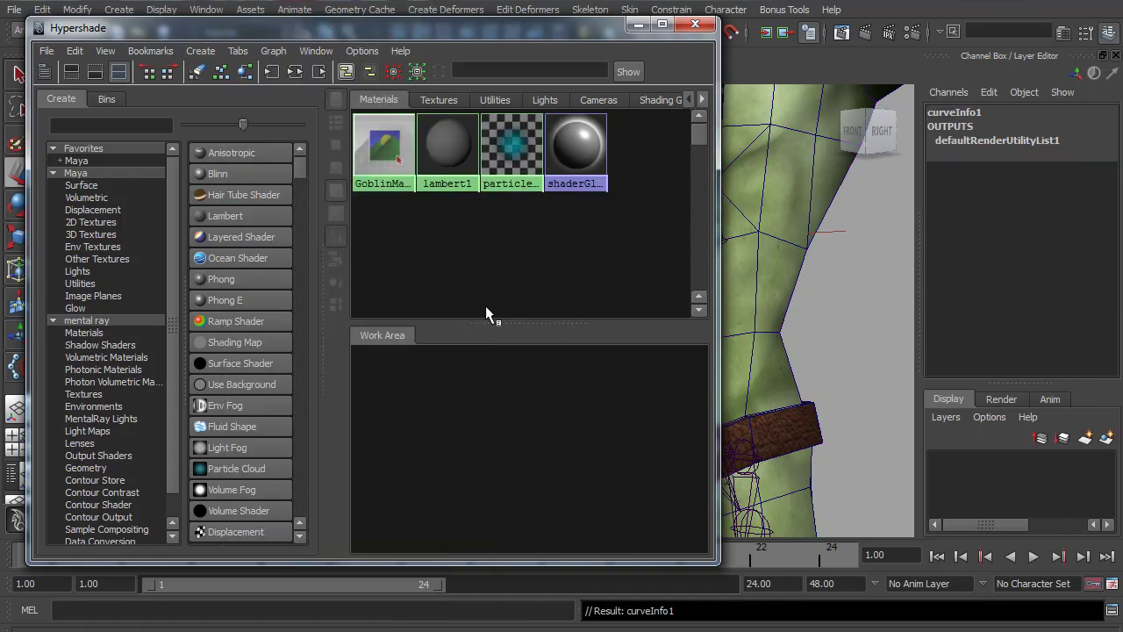
left_click(495, 99)
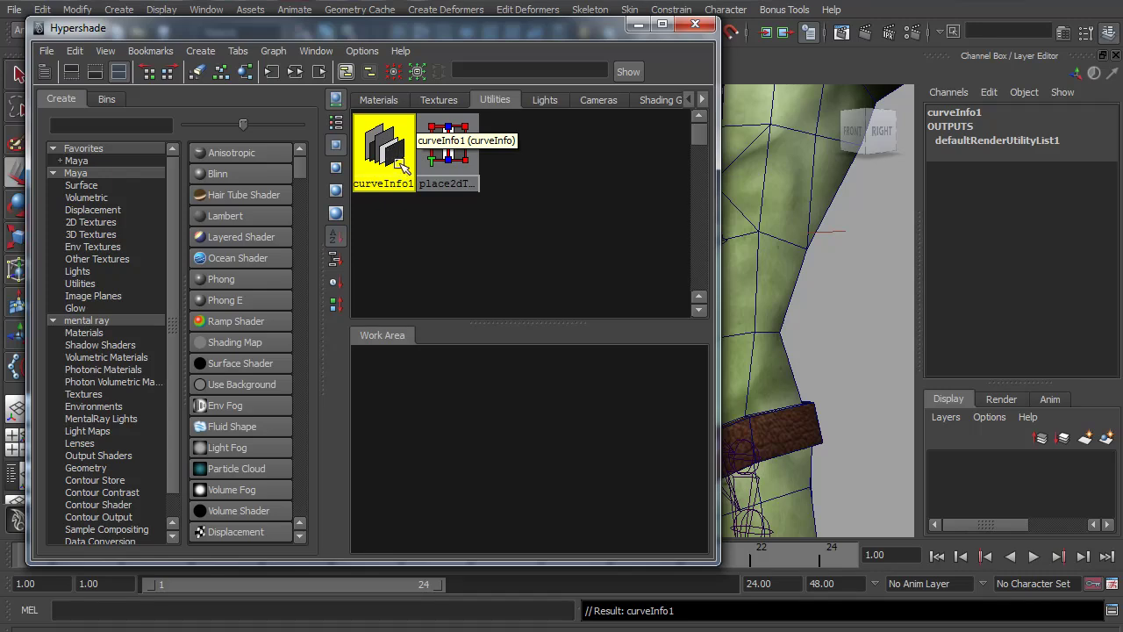
left_click_drag(527, 31, 361, 50)
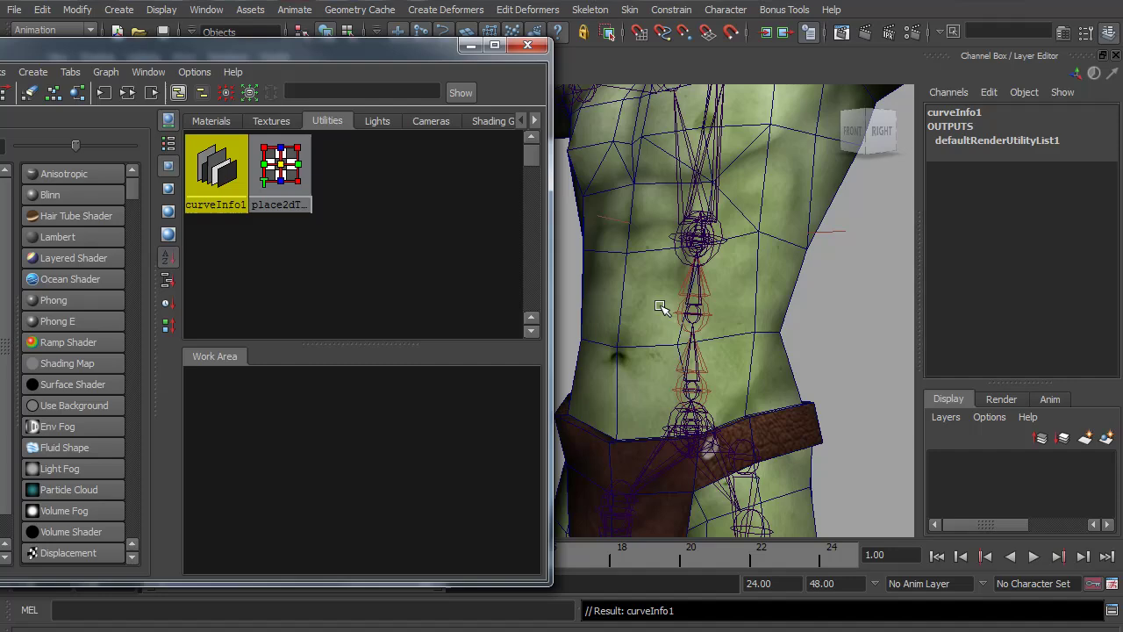
Frame the torso in wireframe and select the spine curve curve1.
right_click_drag(660, 302, 798, 301, "alt")
middle_click_drag(799, 301, 712, 296, "alt")
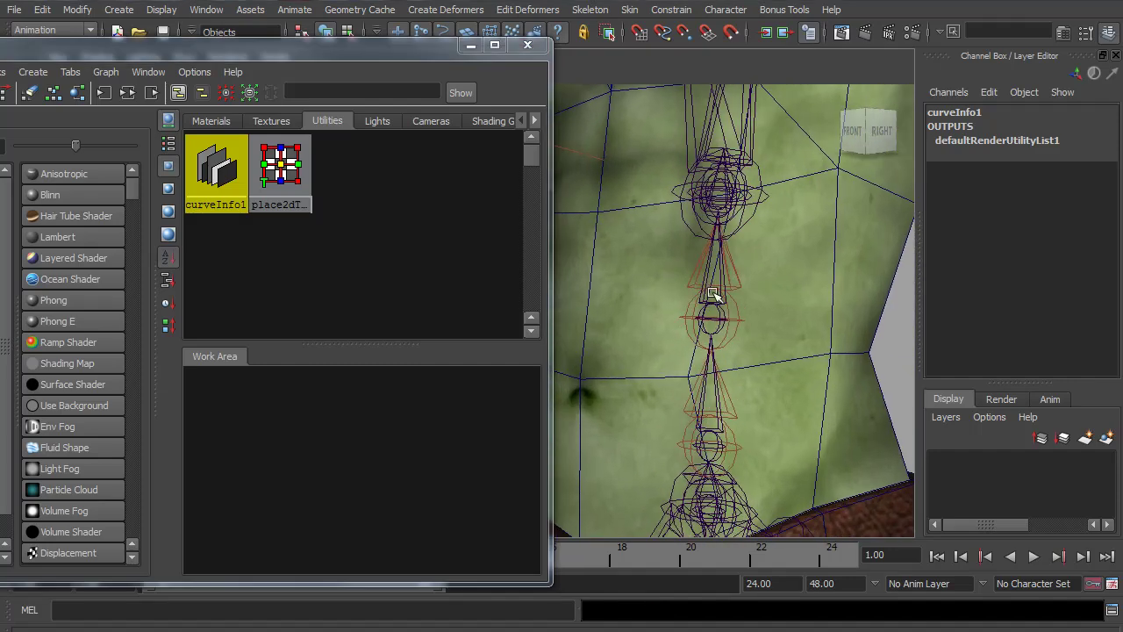
key("4")
mouse_move(711, 303)
left_mouse_down("alt")
mouse_move(788, 319)
mouse_move(802, 294)
left_mouse_up("alt")
left_click(799, 265)
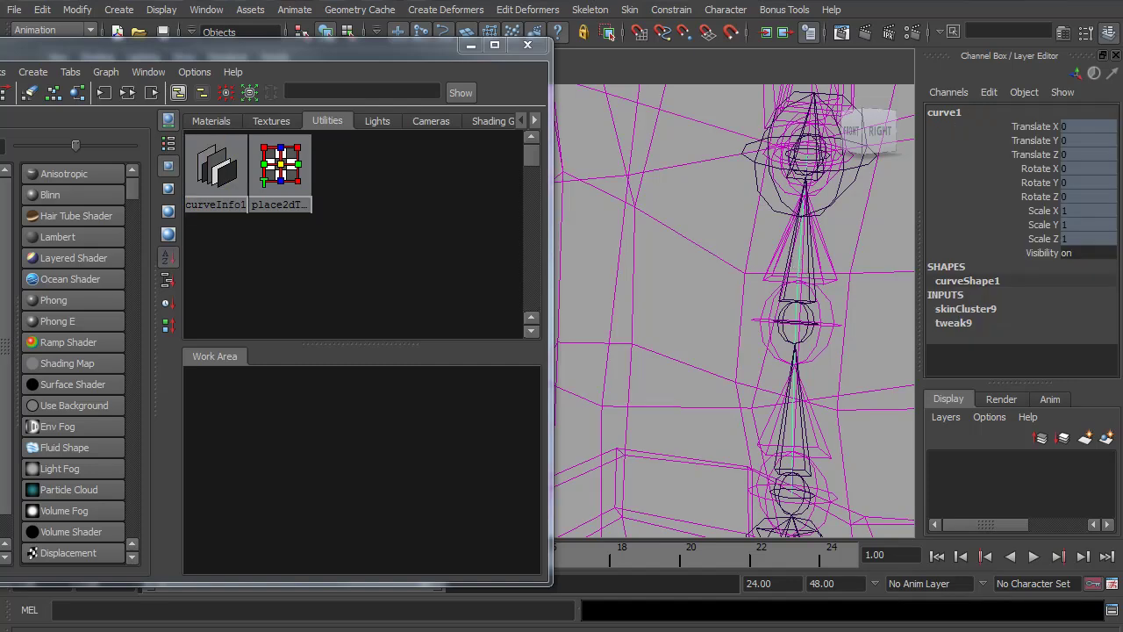
In the Connection Editor, load curveShape1 as source and curveInfo1 as target.
left_click(198, 11)
mouse_move(251, 35)
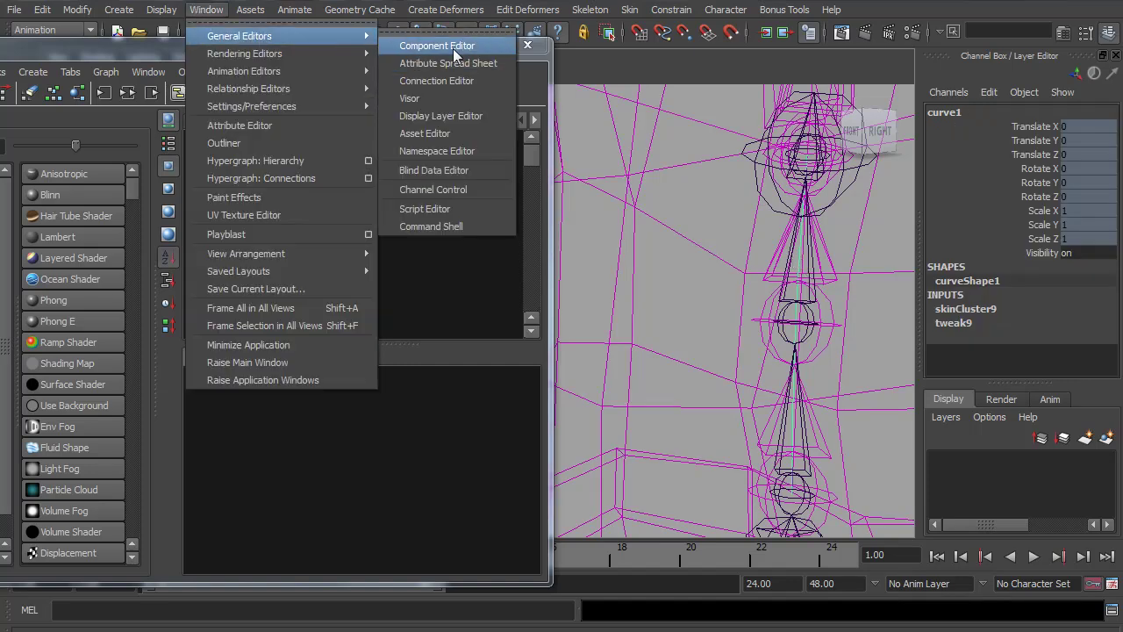
left_click(436, 81)
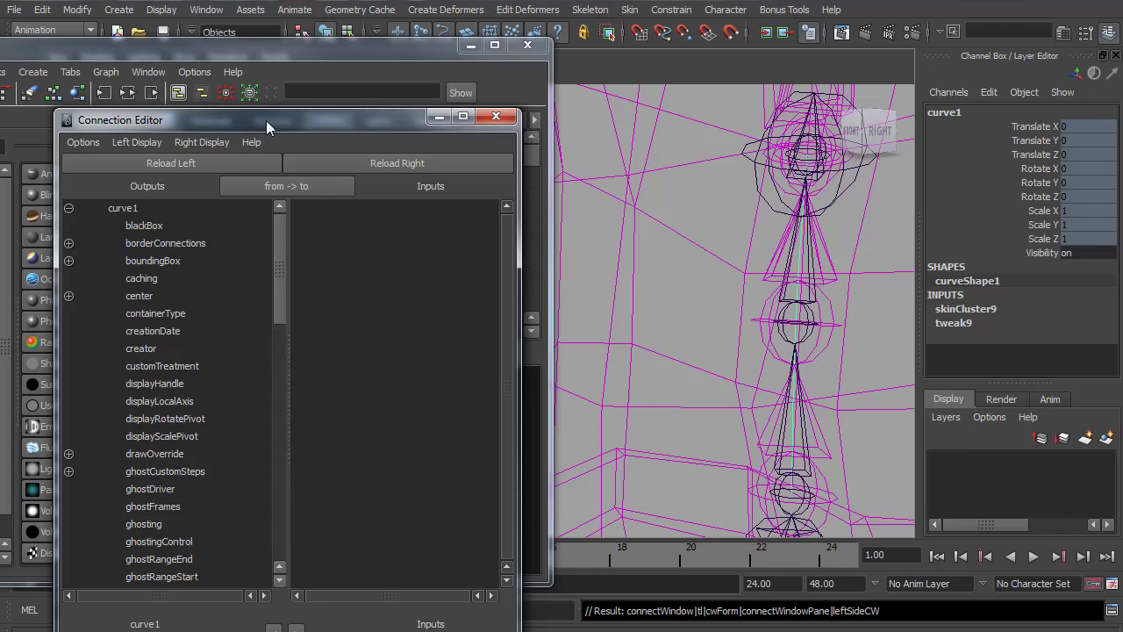
left_click_drag(266, 120, 364, 172)
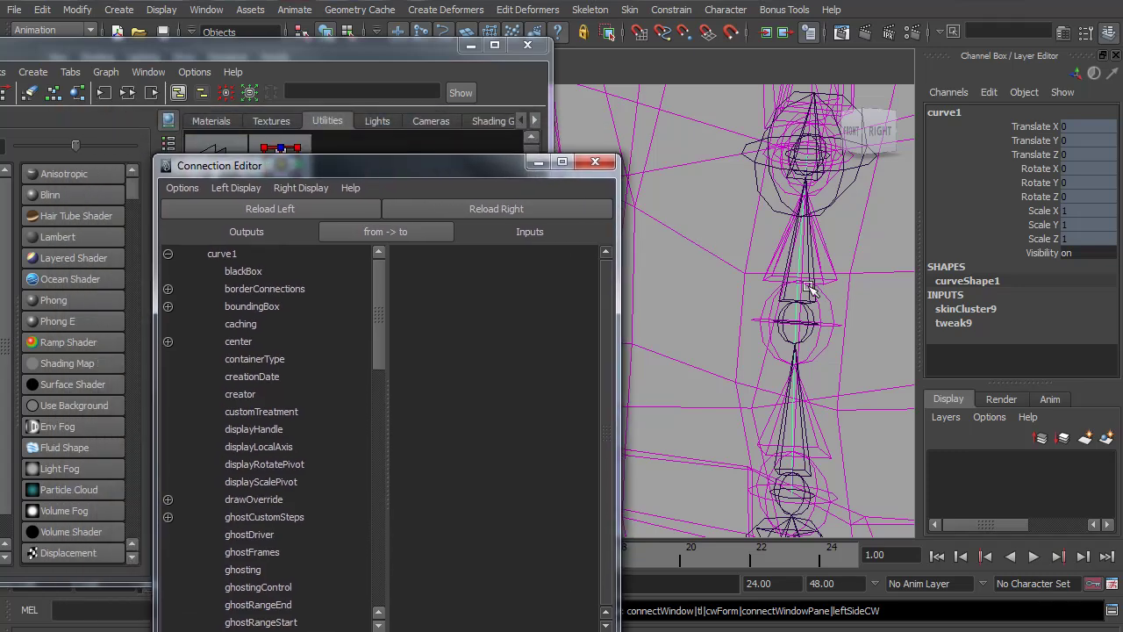
middle_click_drag(794, 279, 778, 268, "alt")
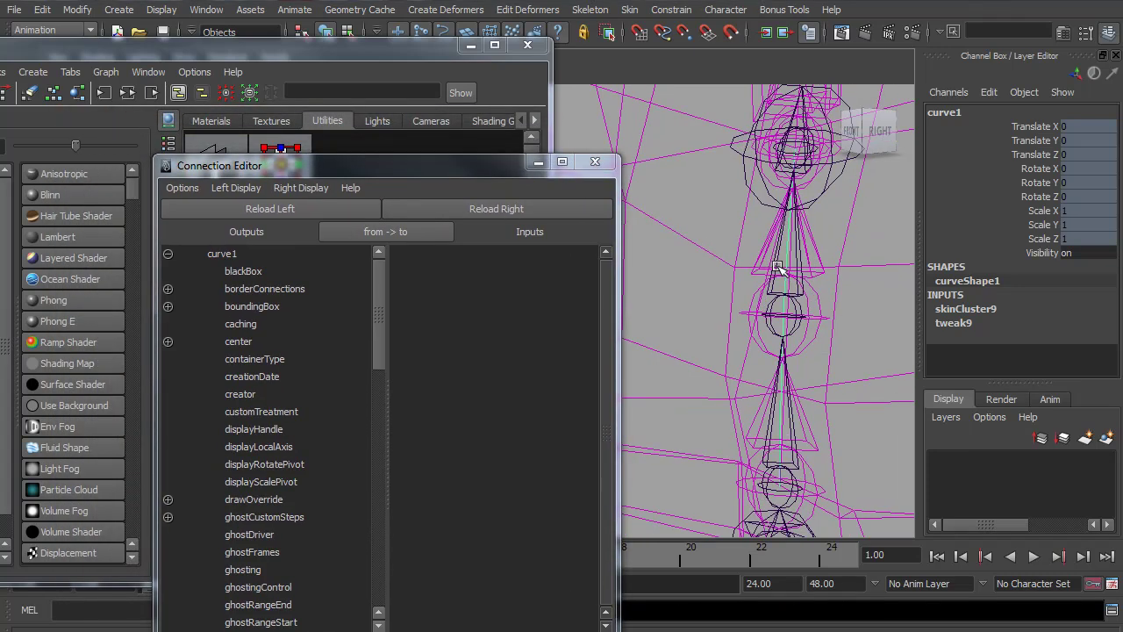
key("Down")
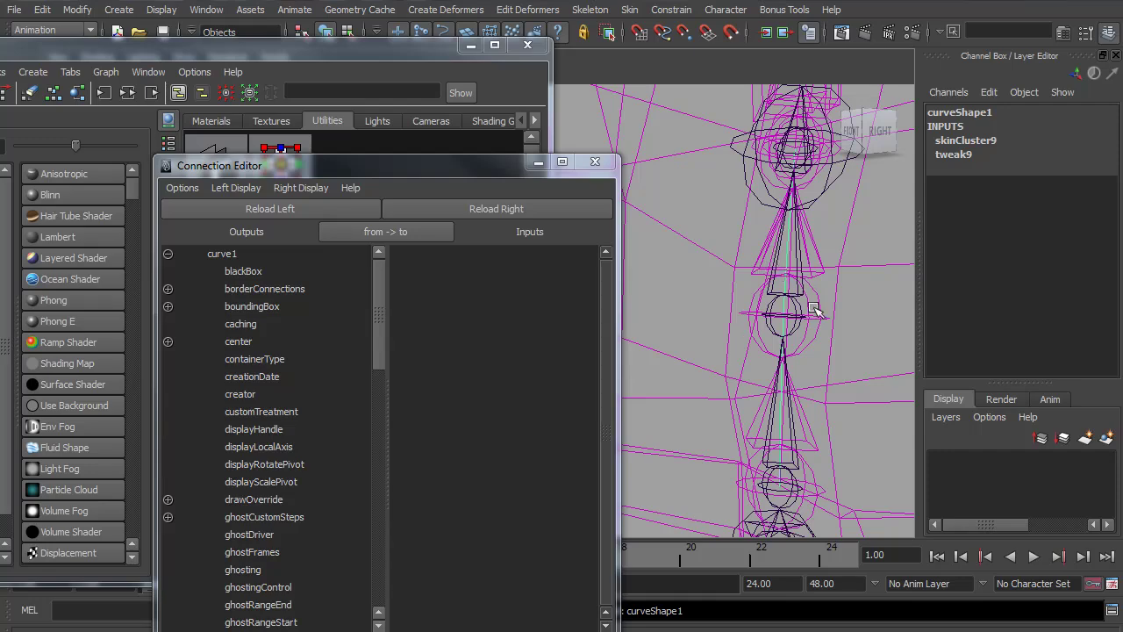
left_click(270, 214)
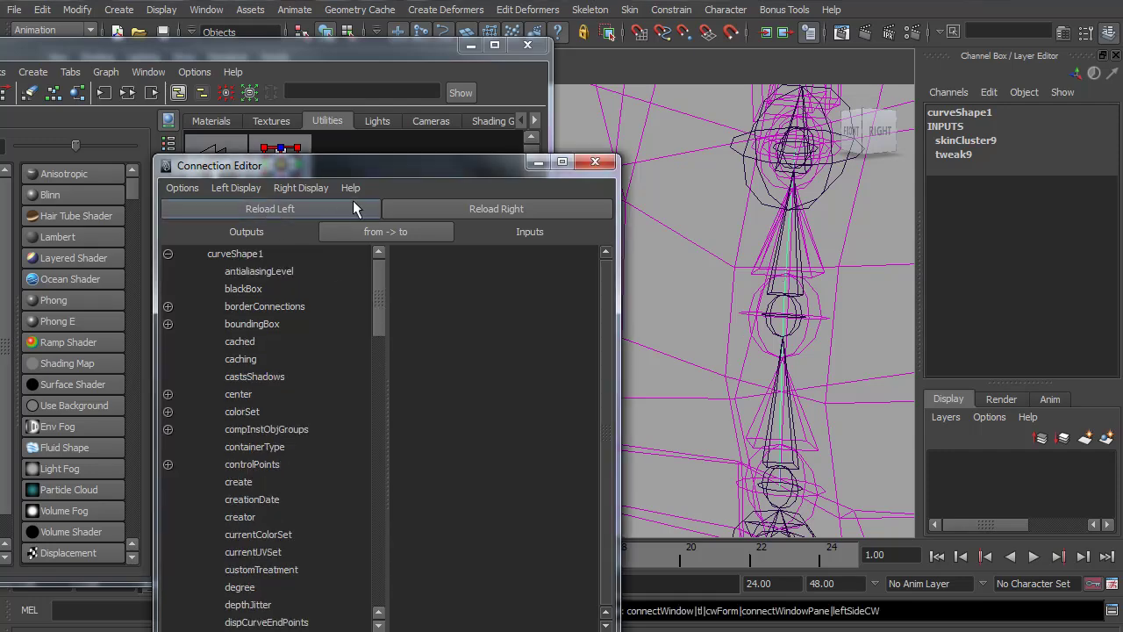
left_click_drag(343, 165, 729, 136)
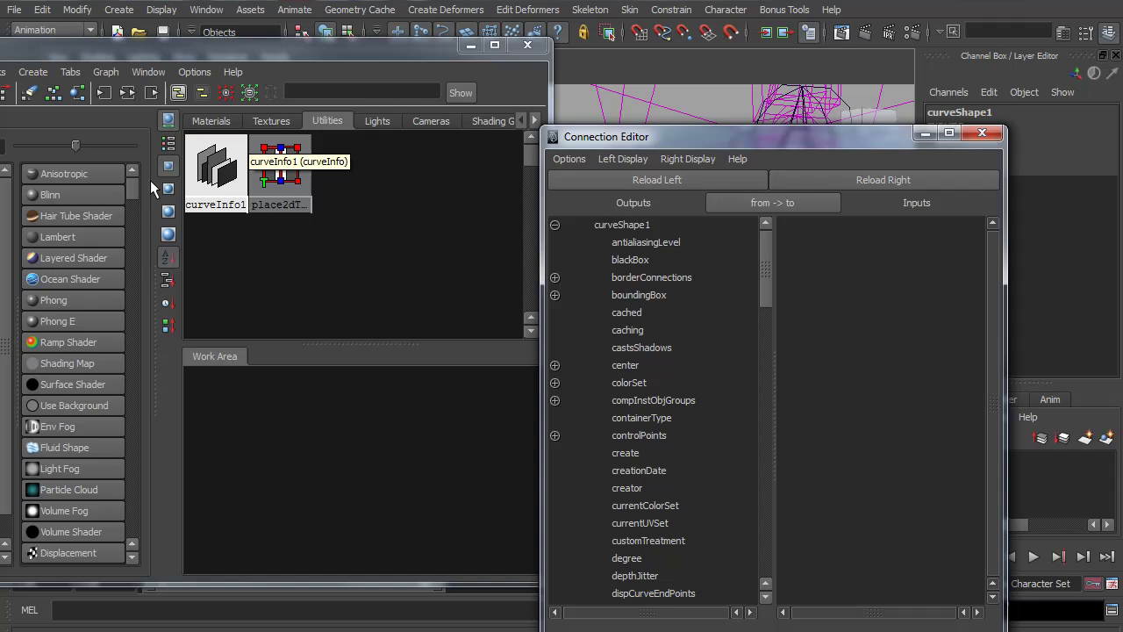
left_click(216, 169)
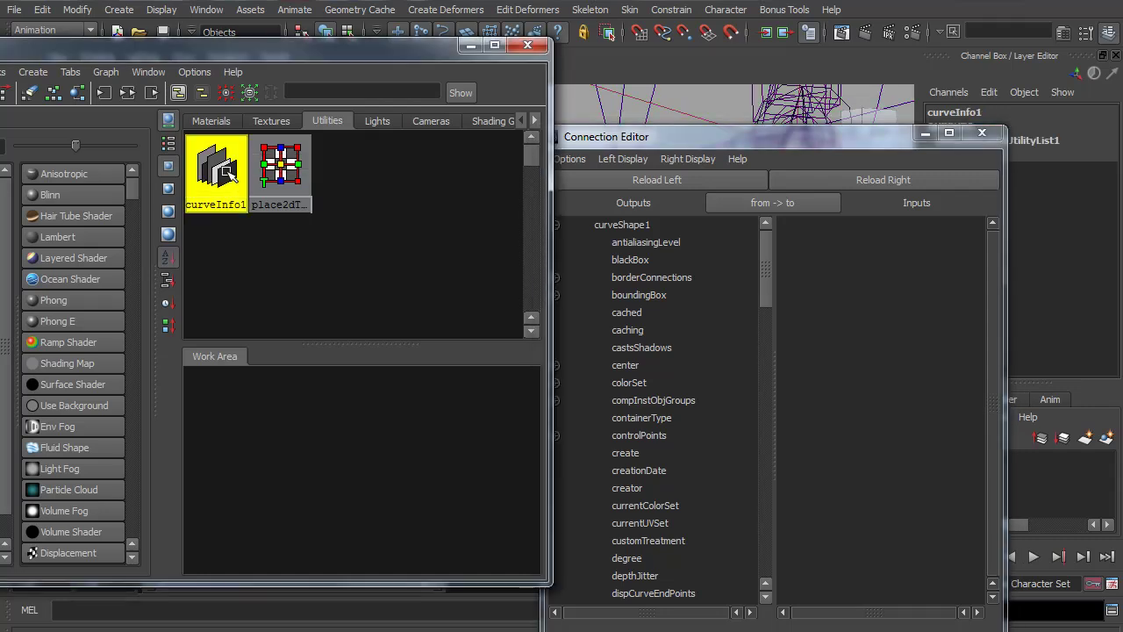
left_click(861, 181)
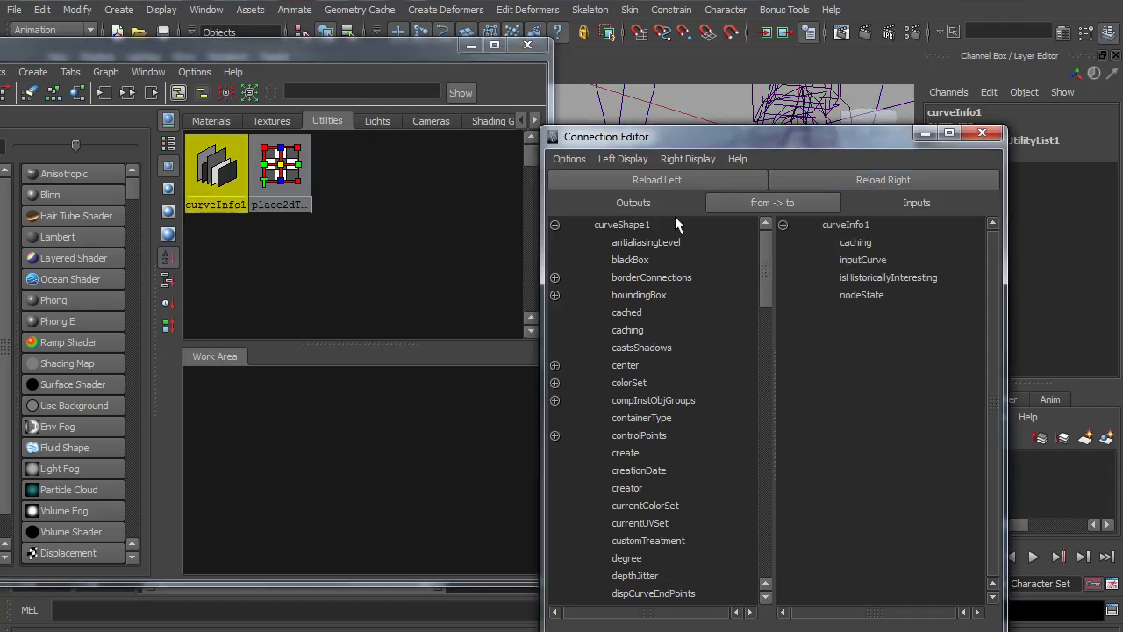
Sort attributes alphabetically ascending and connect worldSpace to curveInfo1's inputCurve.
left_click(573, 161)
left_click(622, 159)
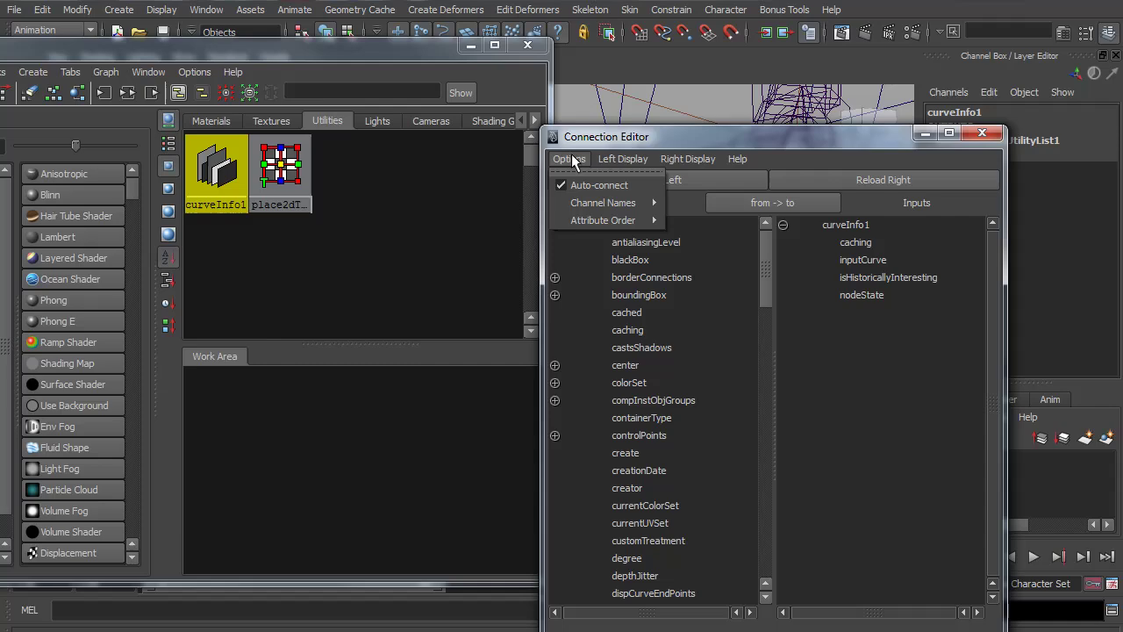
mouse_move(600, 222)
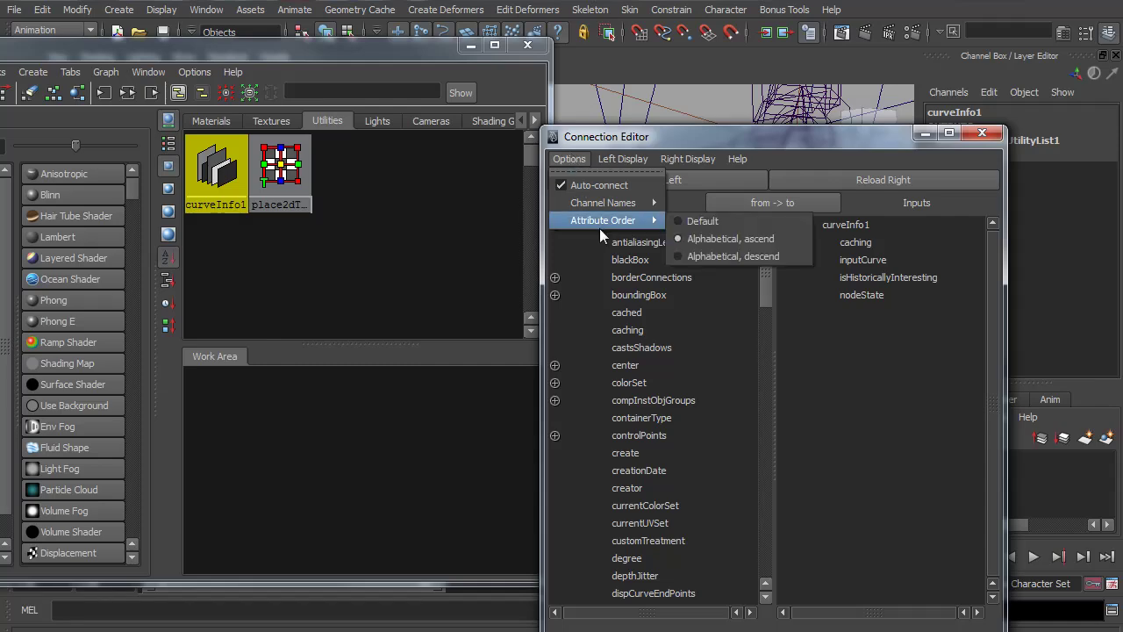
left_click(719, 238)
left_click_drag(765, 291, 760, 567)
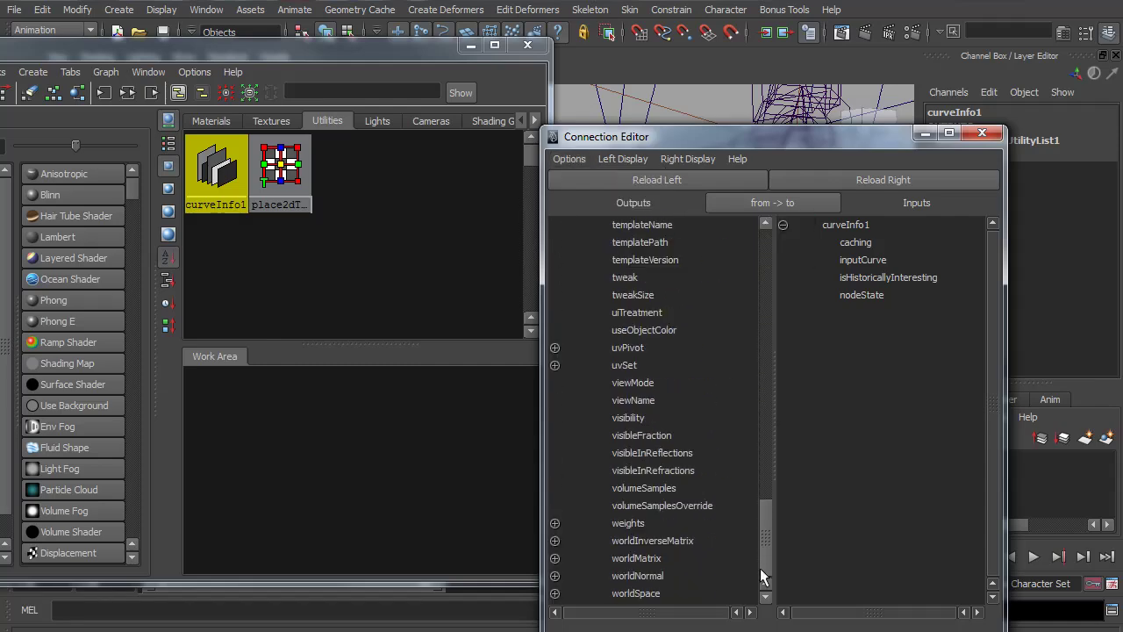
left_click(627, 593)
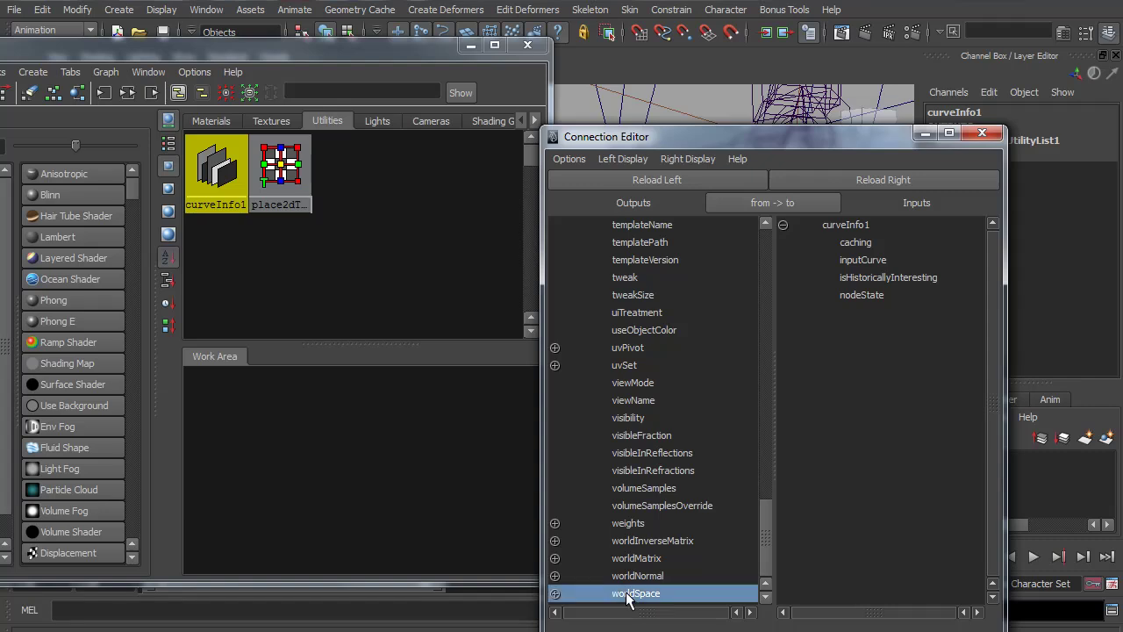
left_click(859, 259)
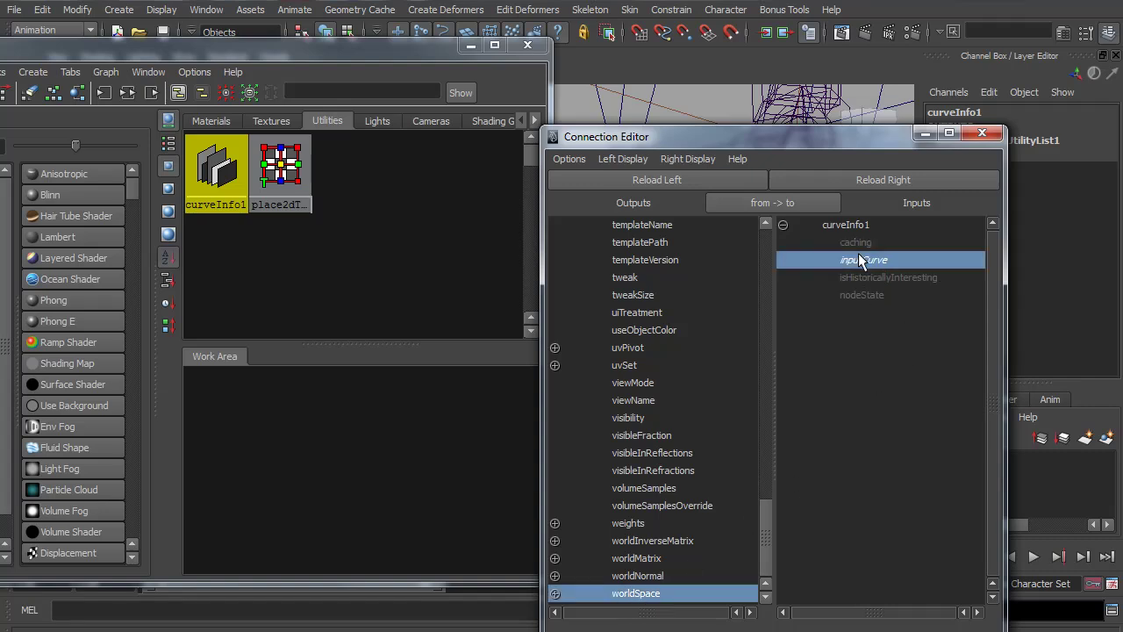
left_click_drag(776, 136, 416, 252)
Inspect curveInfo1's Arc Length in the Attribute Editor, then close it.
double_click(215, 179)
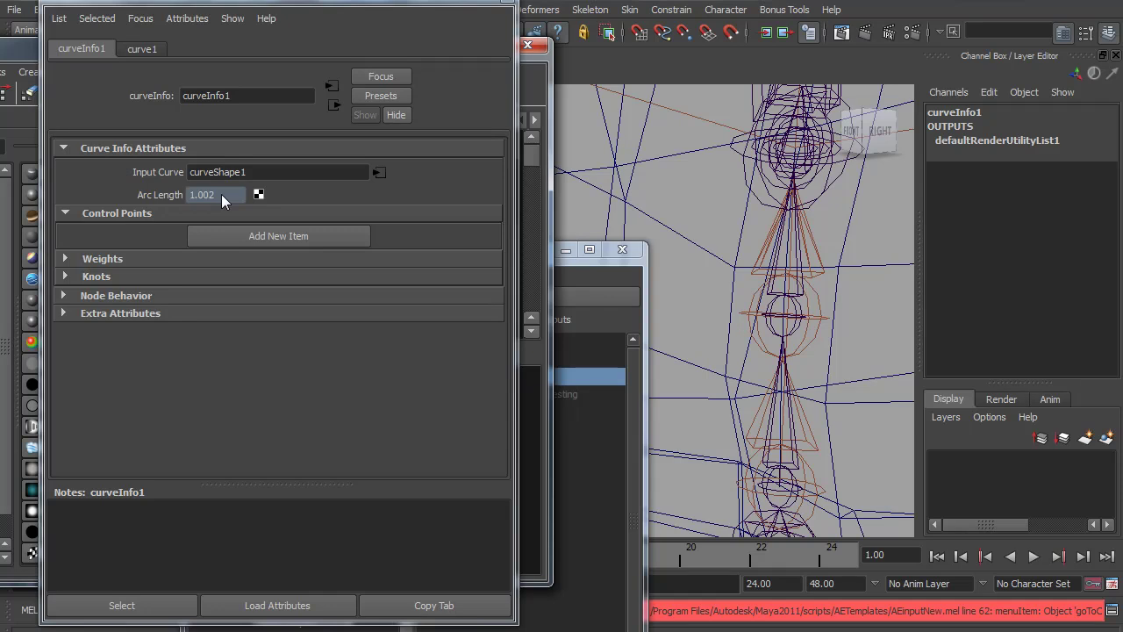
left_click(507, 3)
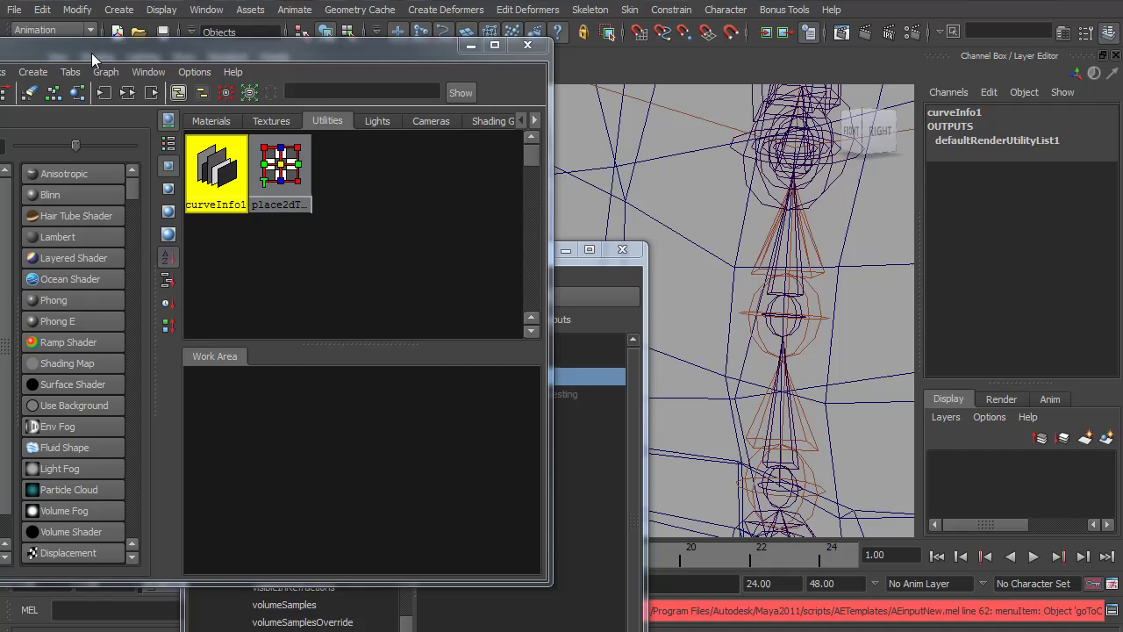
left_click_drag(91, 53, 241, 36)
Create a Multiply Divide utility node and rename it SpineCurve_Scale.
left_click(181, 56)
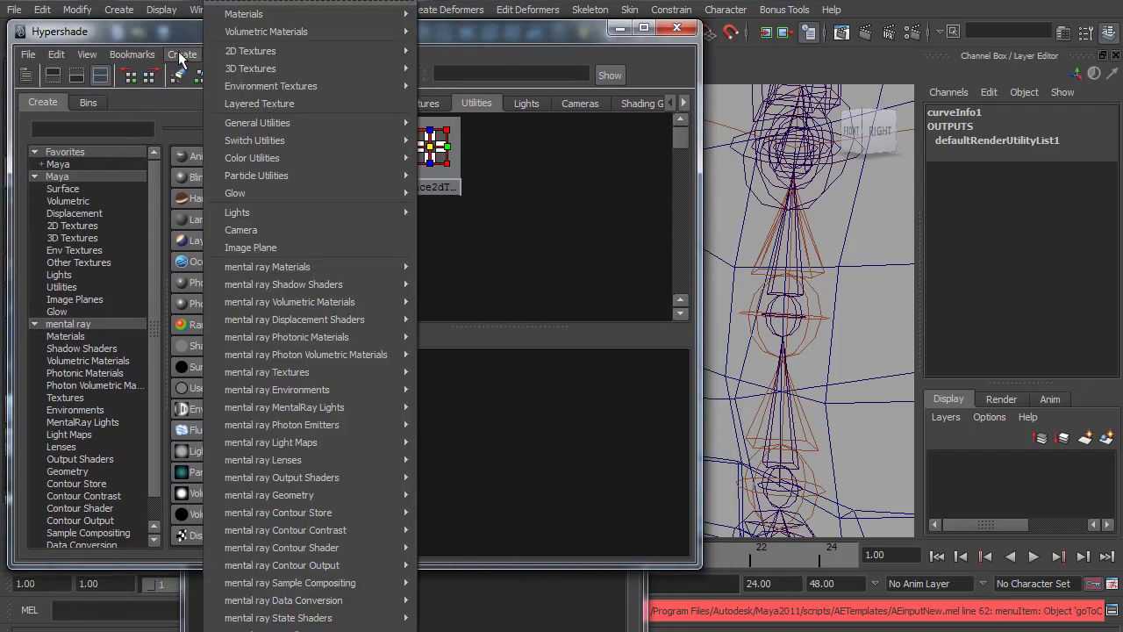
mouse_move(281, 124)
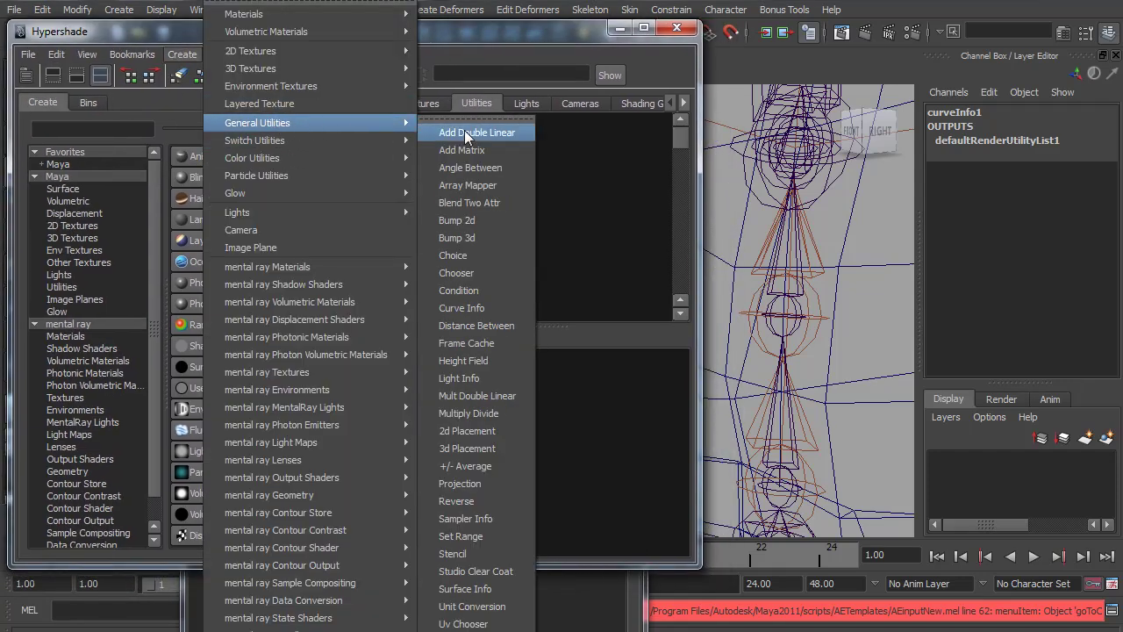
left_click(476, 413)
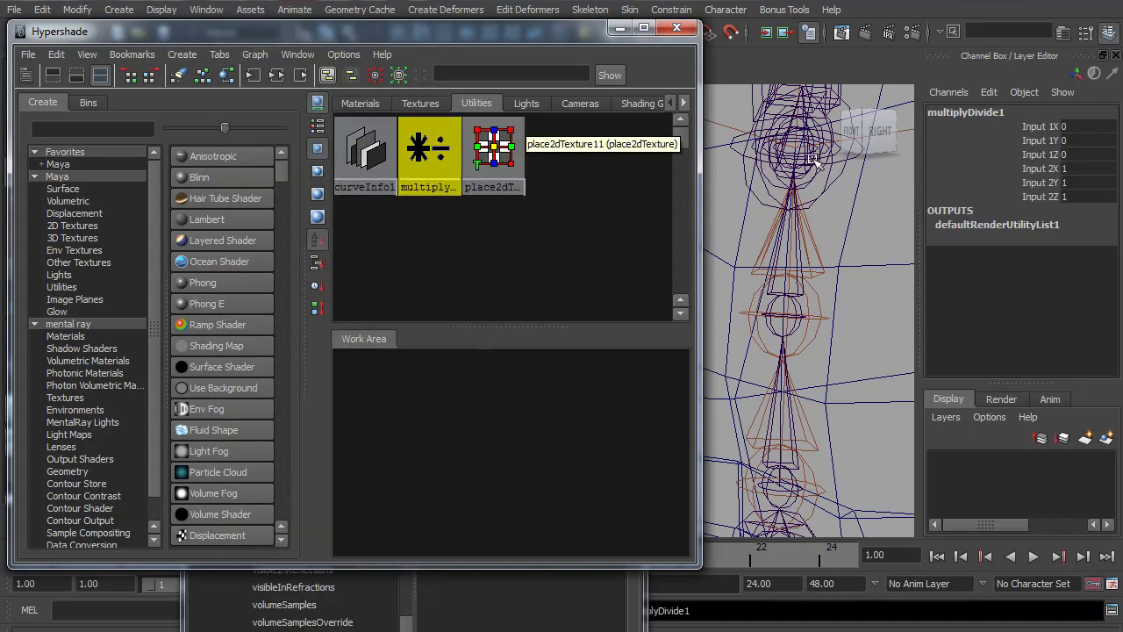
double_click(981, 114)
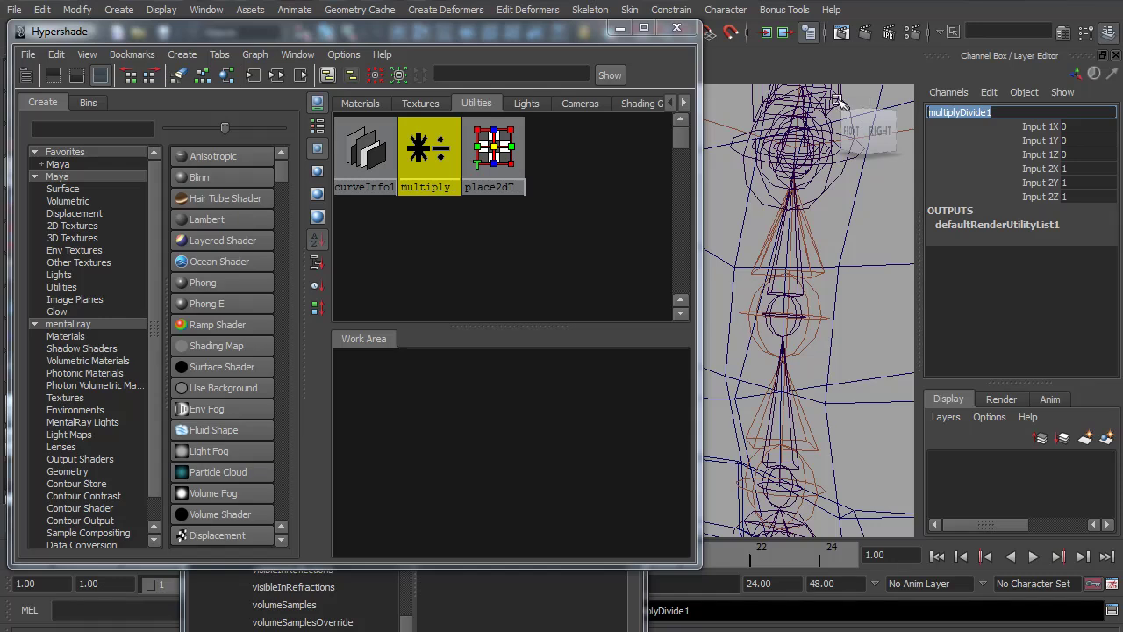
type("SpineCurve_Scale")
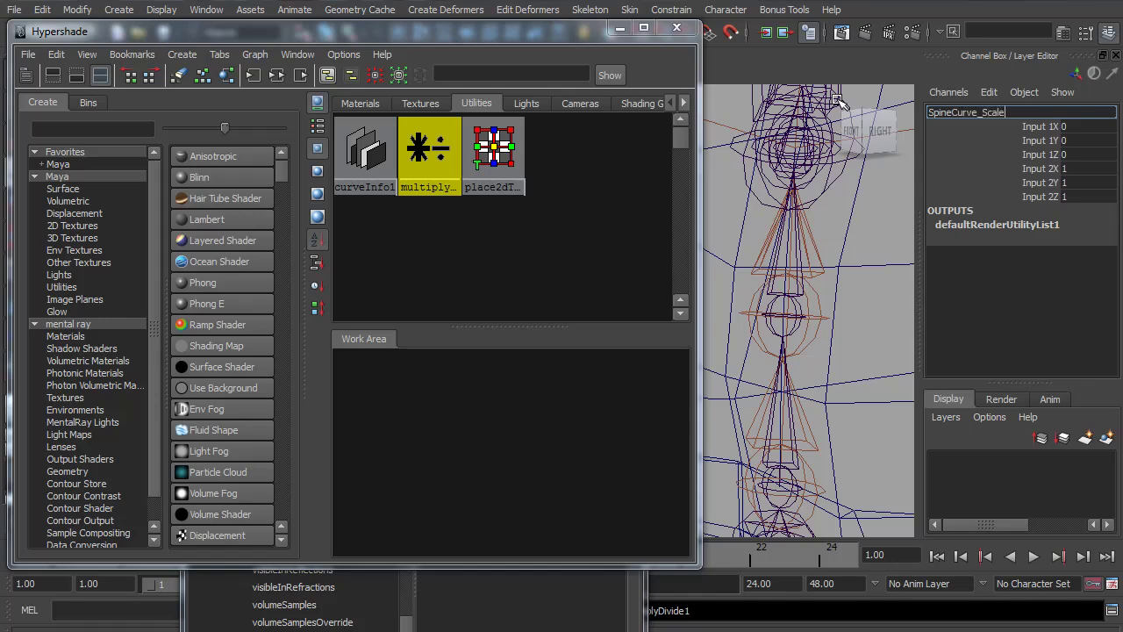
key("Return")
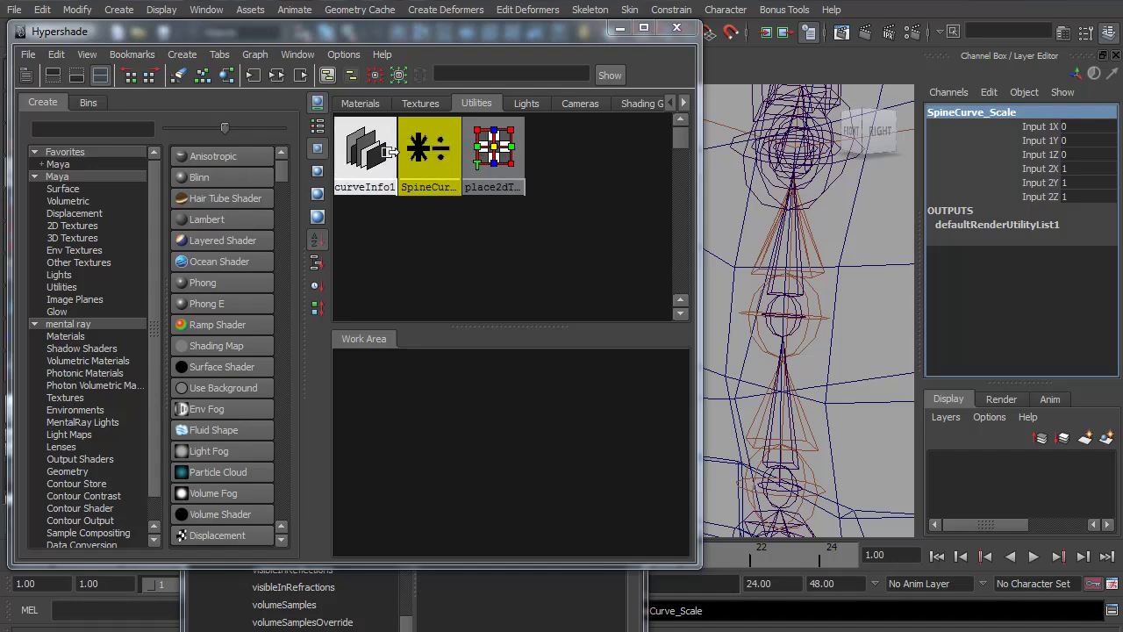
Connect curveInfo1's arcLength to SpineCurve_Scale's input1X in the Connection Editor.
left_click(514, 604)
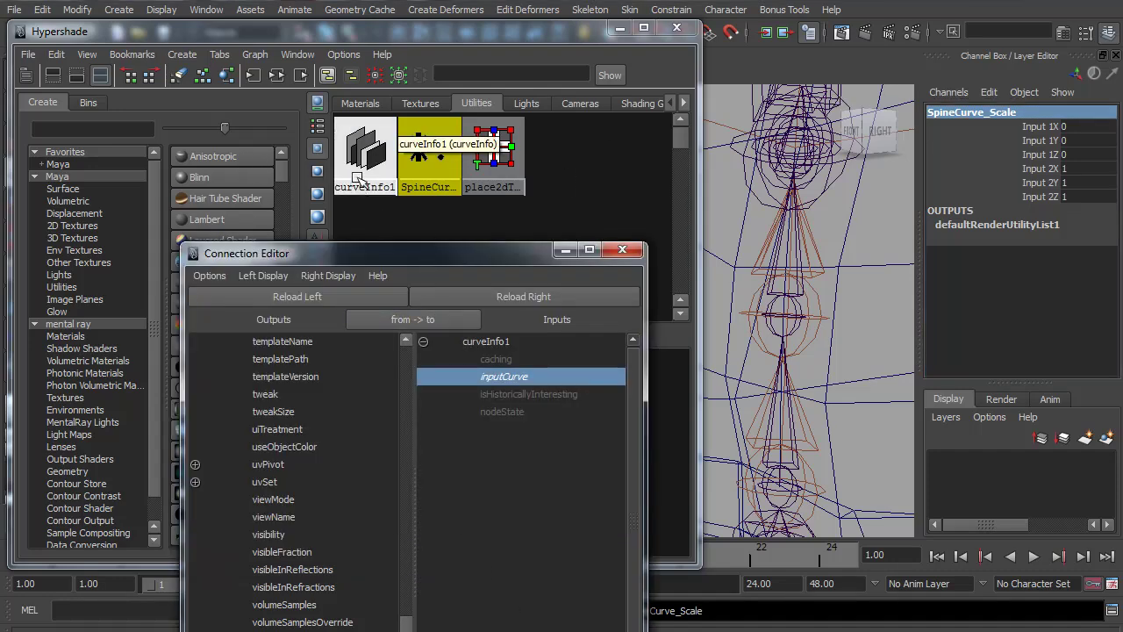
left_click(362, 175)
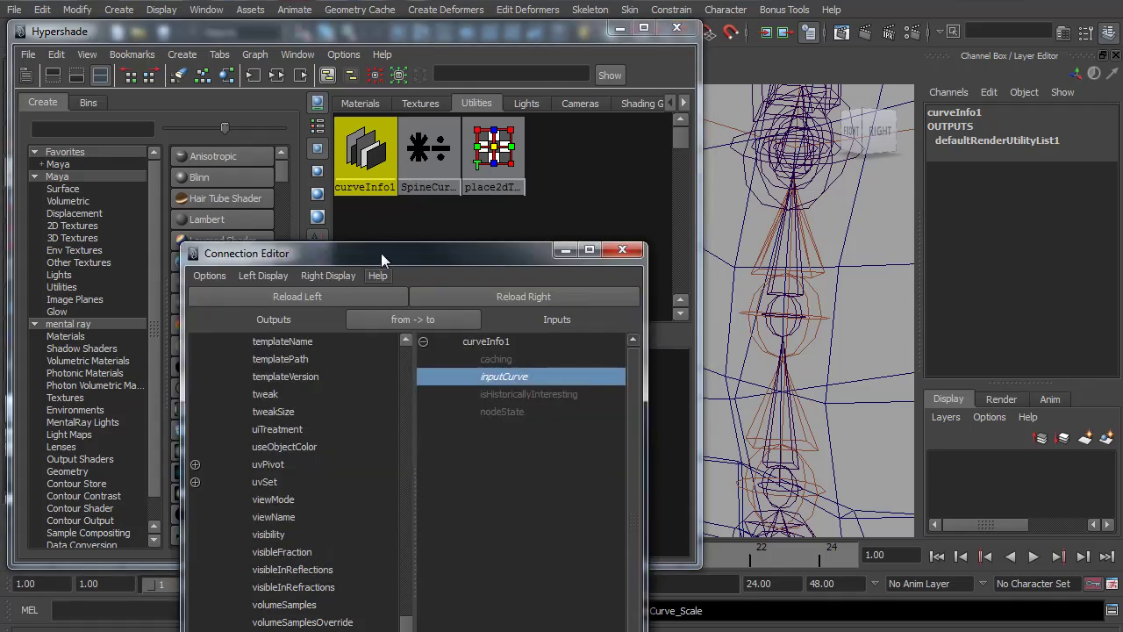
left_click_drag(381, 253, 870, 71)
left_click(779, 113)
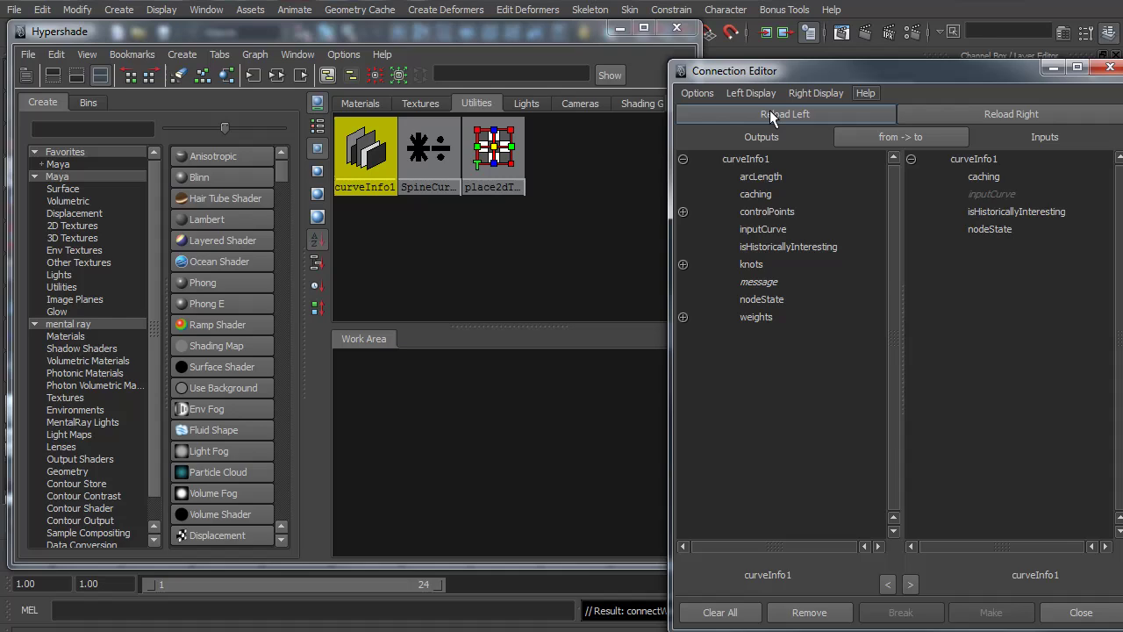
left_click(430, 149)
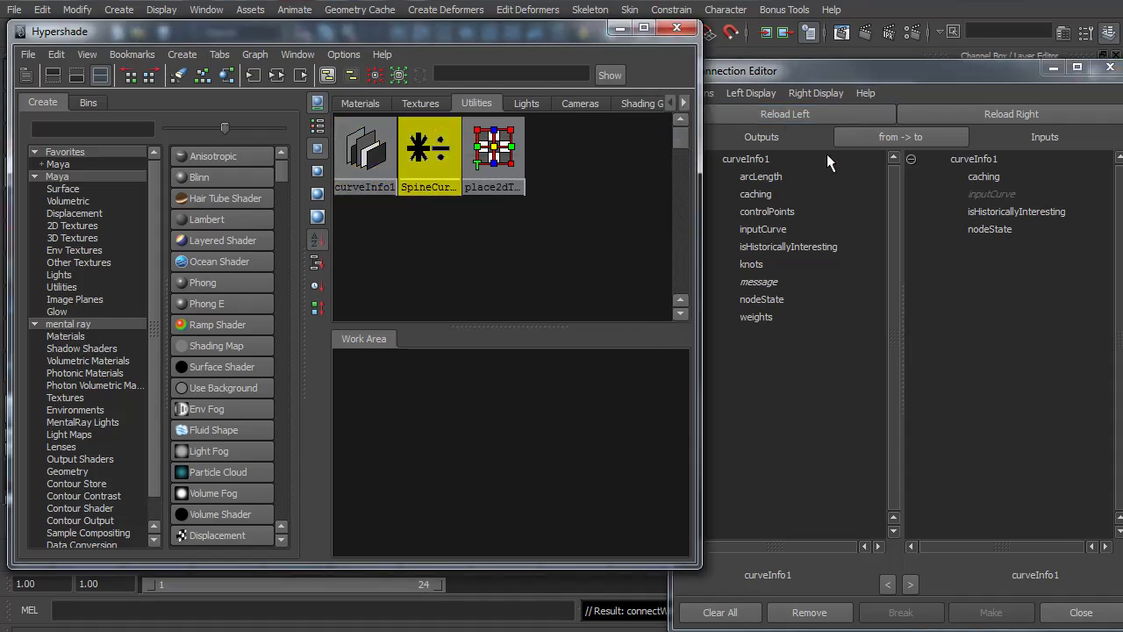
left_click(974, 115)
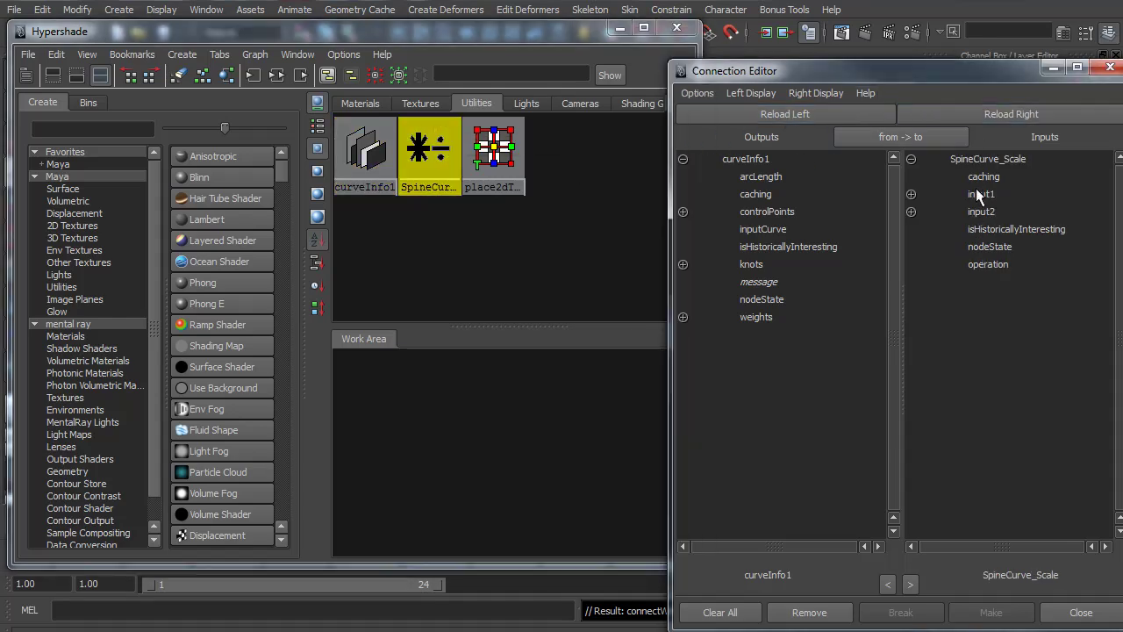
left_click(910, 195)
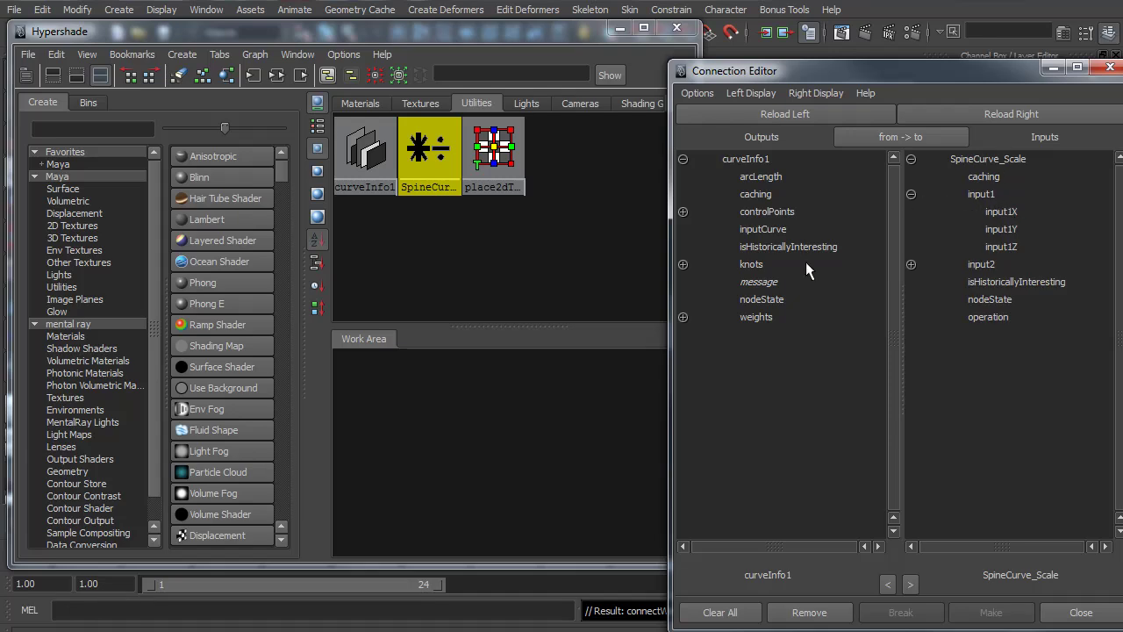
left_click(752, 175)
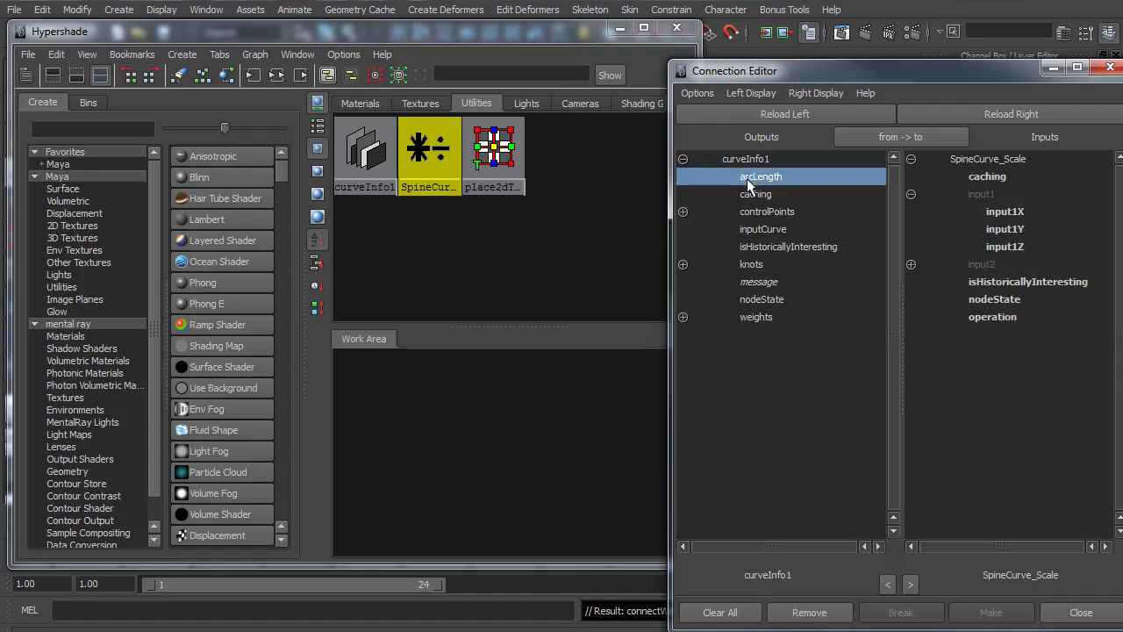
left_click(1003, 213)
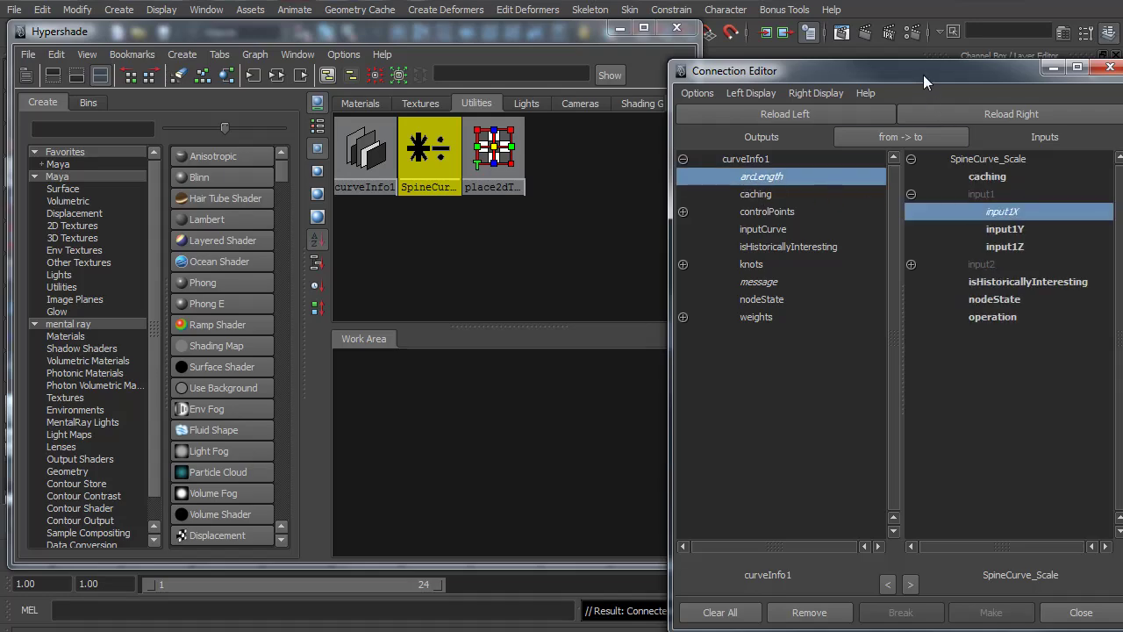
left_click_drag(923, 75, 352, 161)
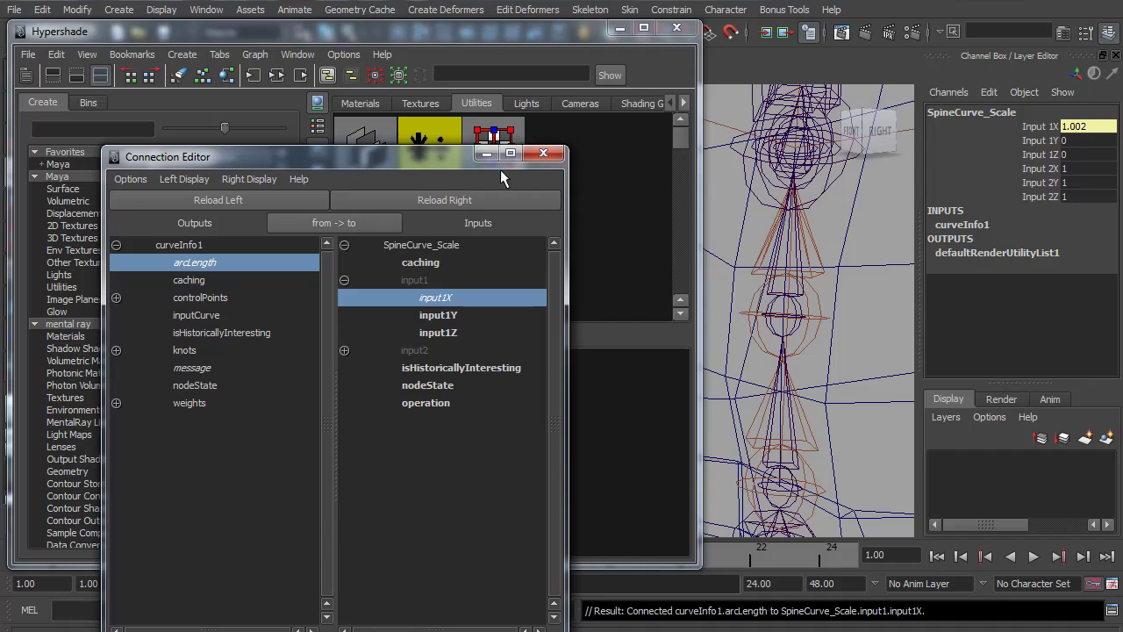
left_click(543, 153)
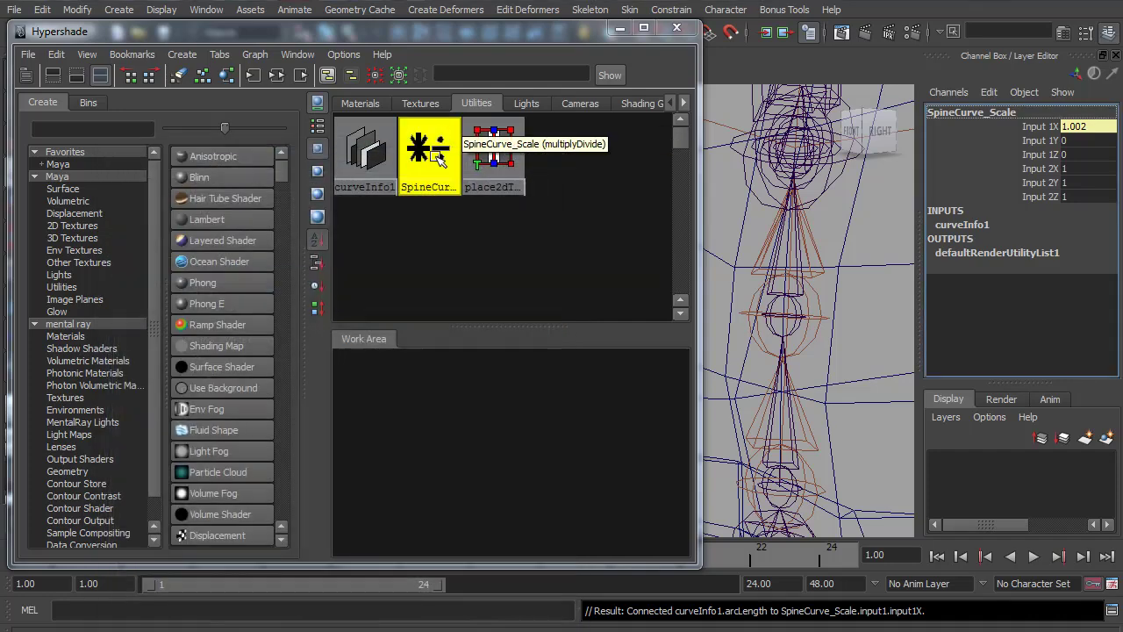
Set SpineCurve_Scale's Input 2 X to 1.002 in the Attribute Editor.
double_click(435, 140)
left_click_drag(286, 15, 744, 60)
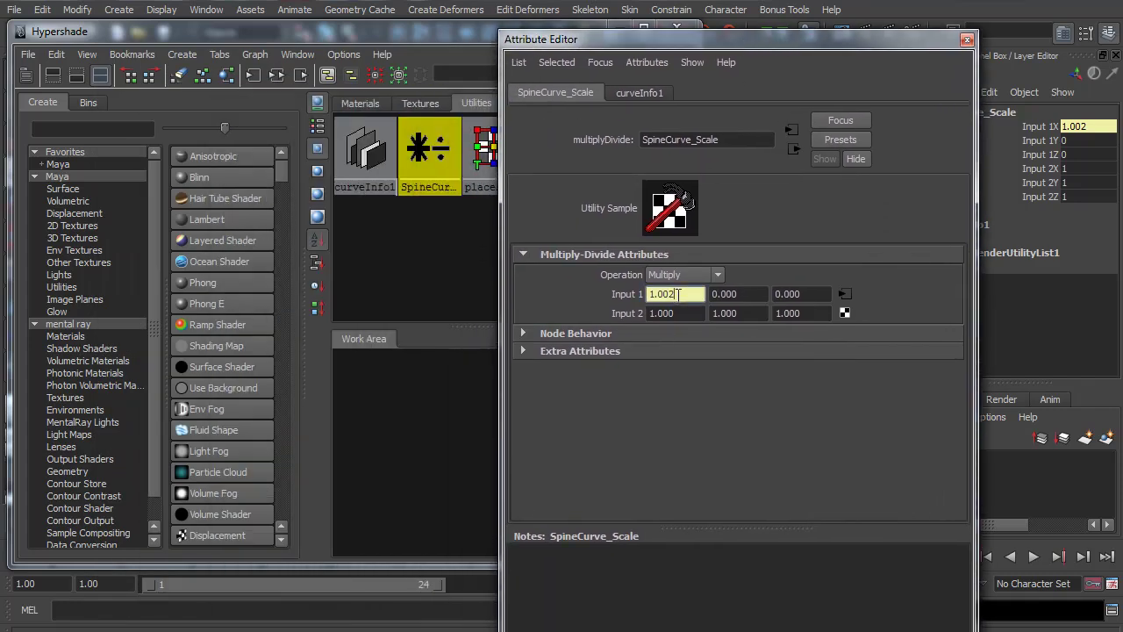
double_click(673, 295)
double_click(672, 314)
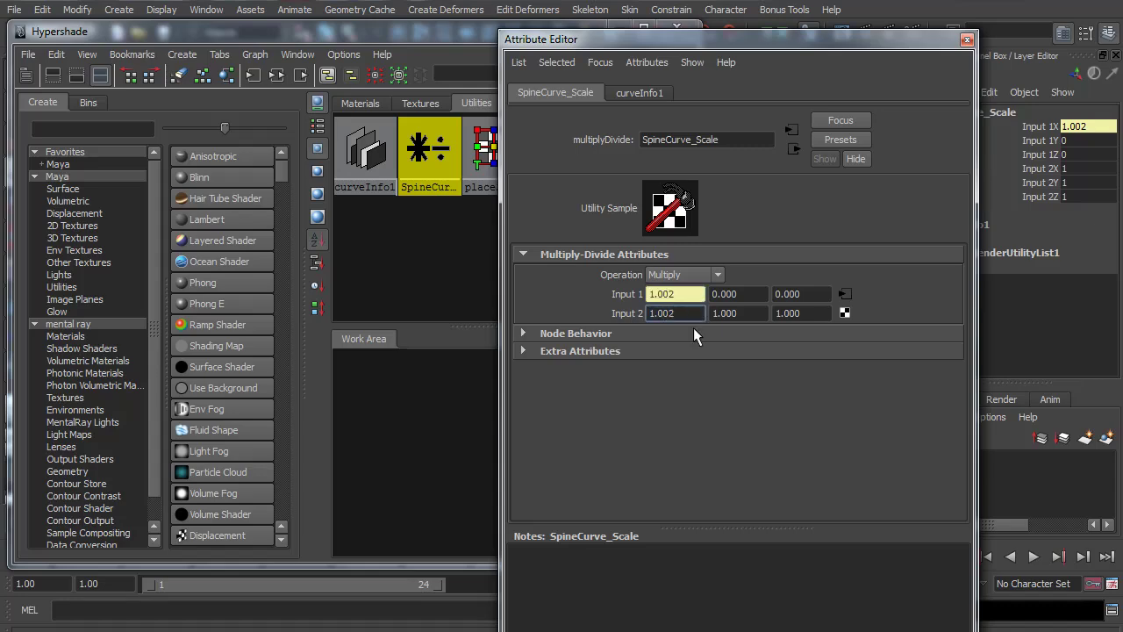
key("Tab")
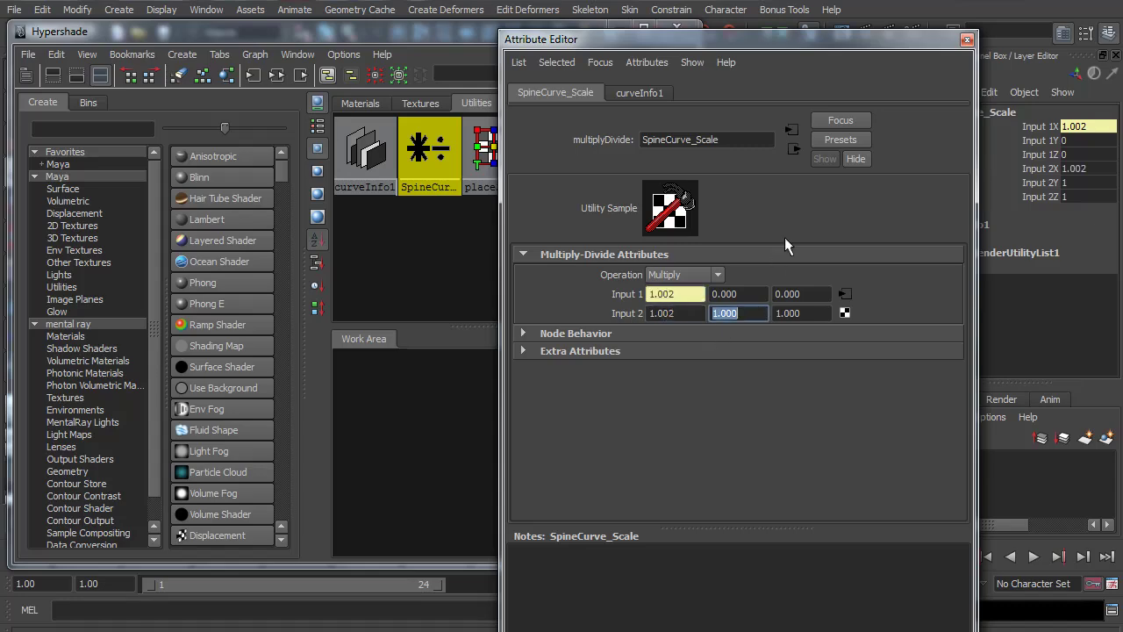
left_click(967, 40)
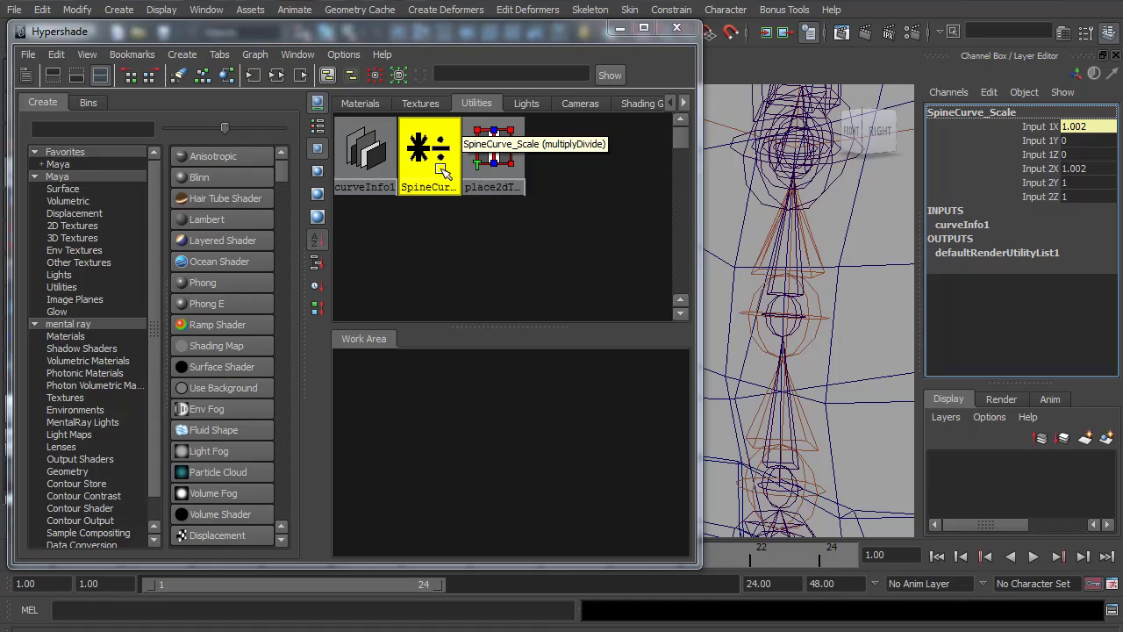
Reopen the Hypershade and show its utility nodes.
left_click(762, 272)
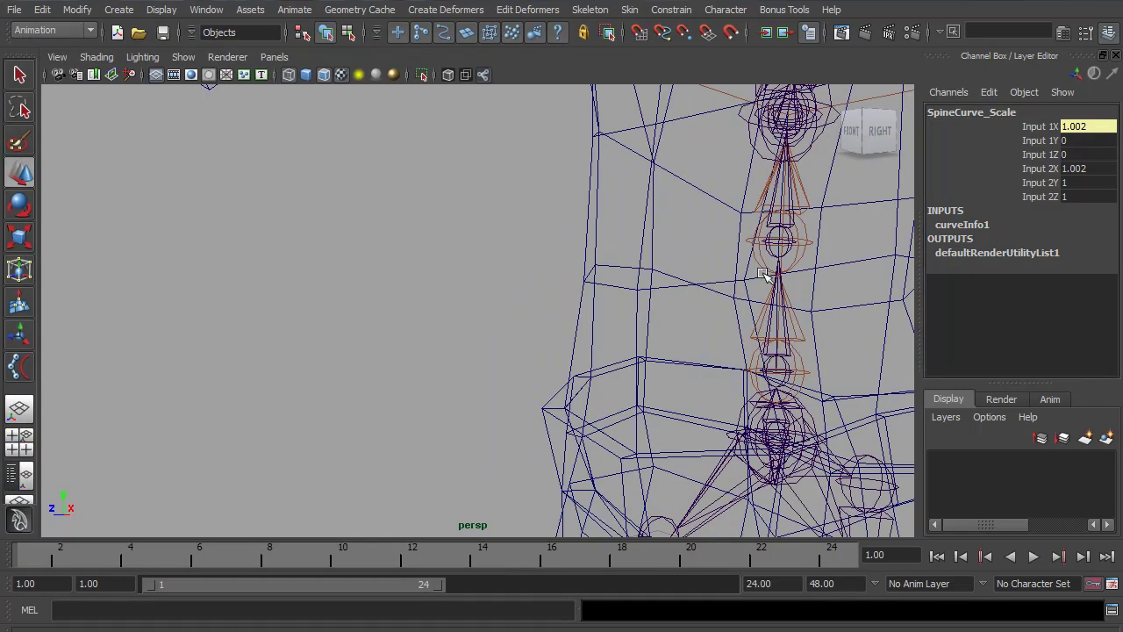
left_click(206, 9)
mouse_move(242, 69)
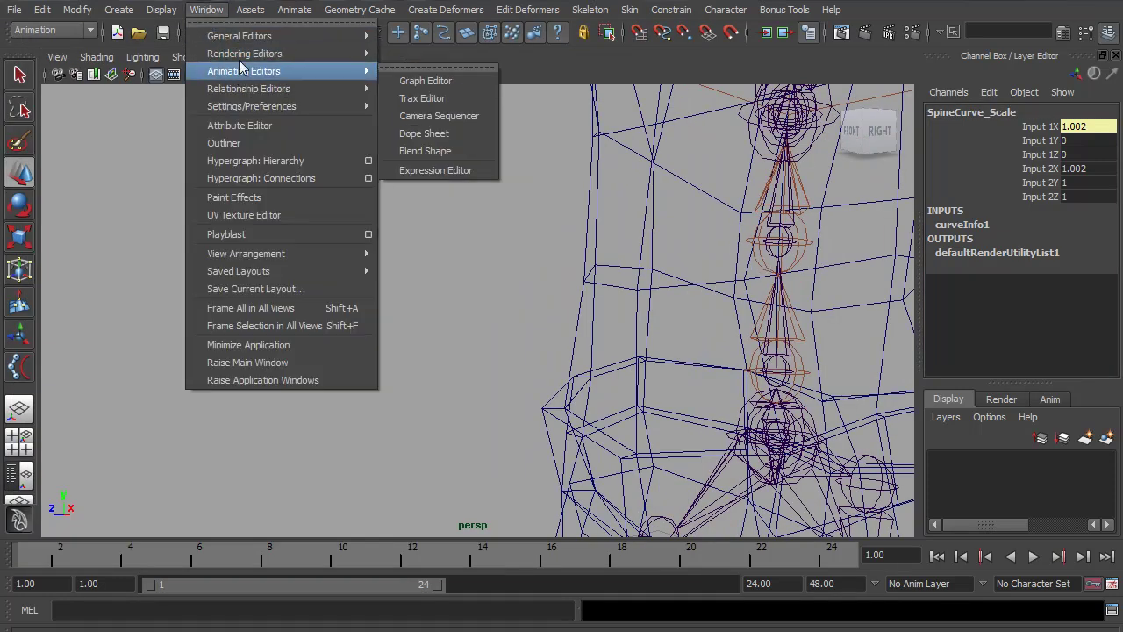
left_click(416, 98)
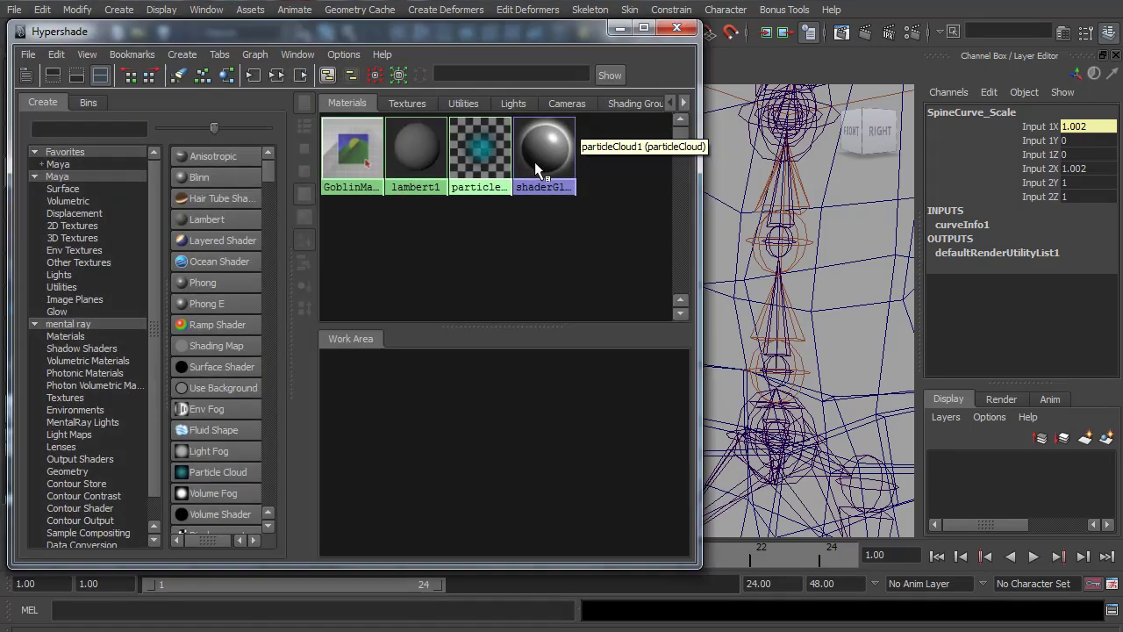
left_click(467, 103)
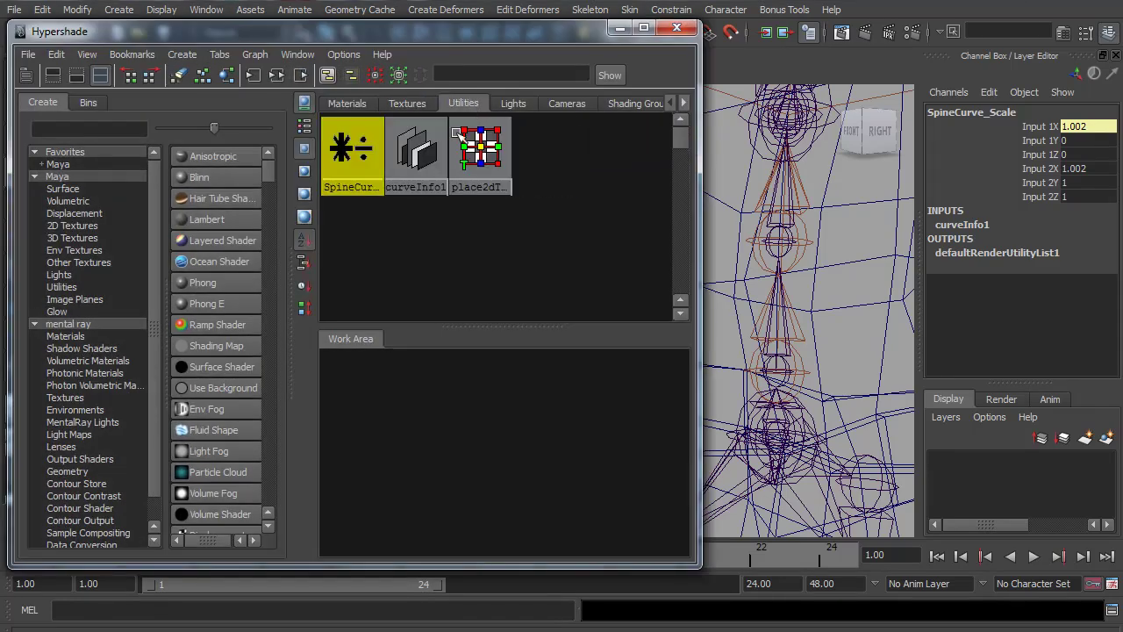
Set SpineCurve_Scale's Operation to Divide, close its attributes and frame the spine.
double_click(363, 172)
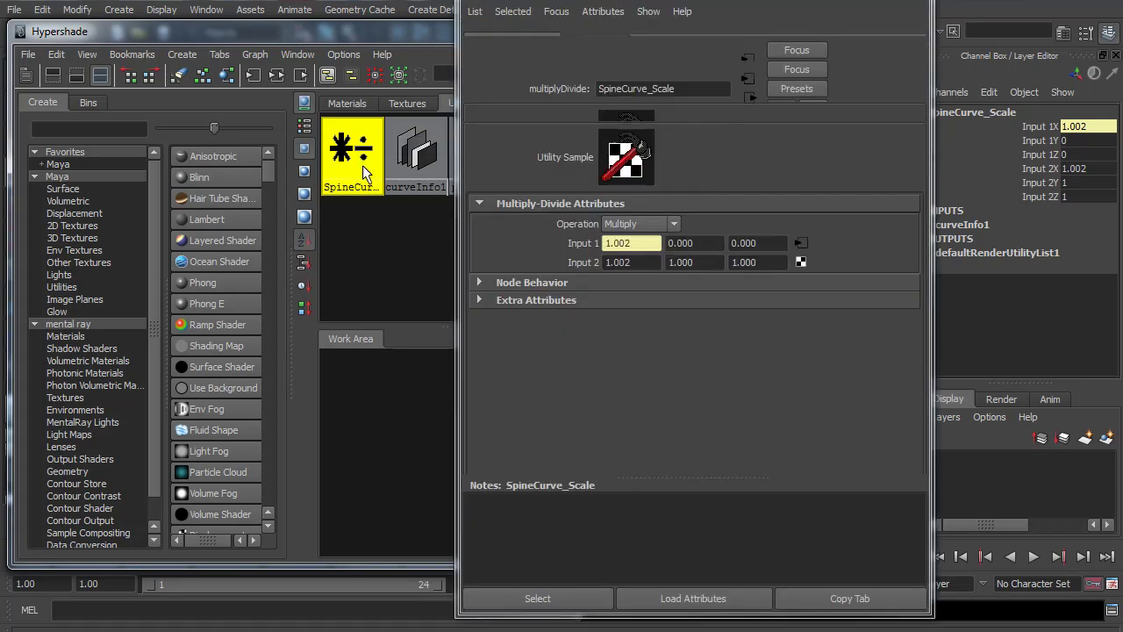
left_click(668, 224)
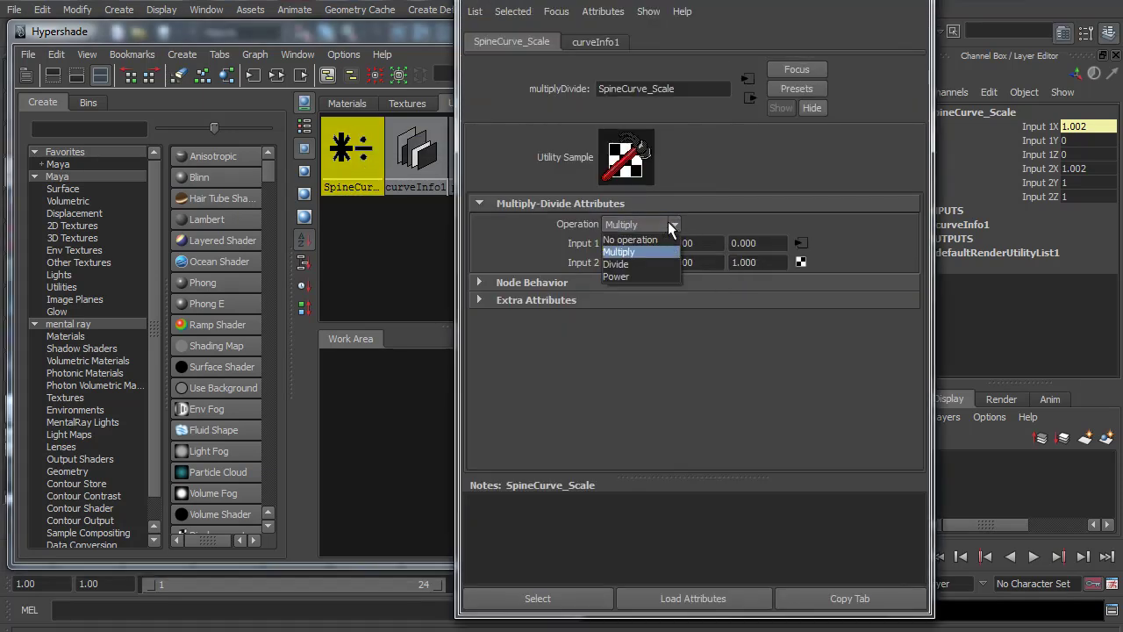
left_click(615, 264)
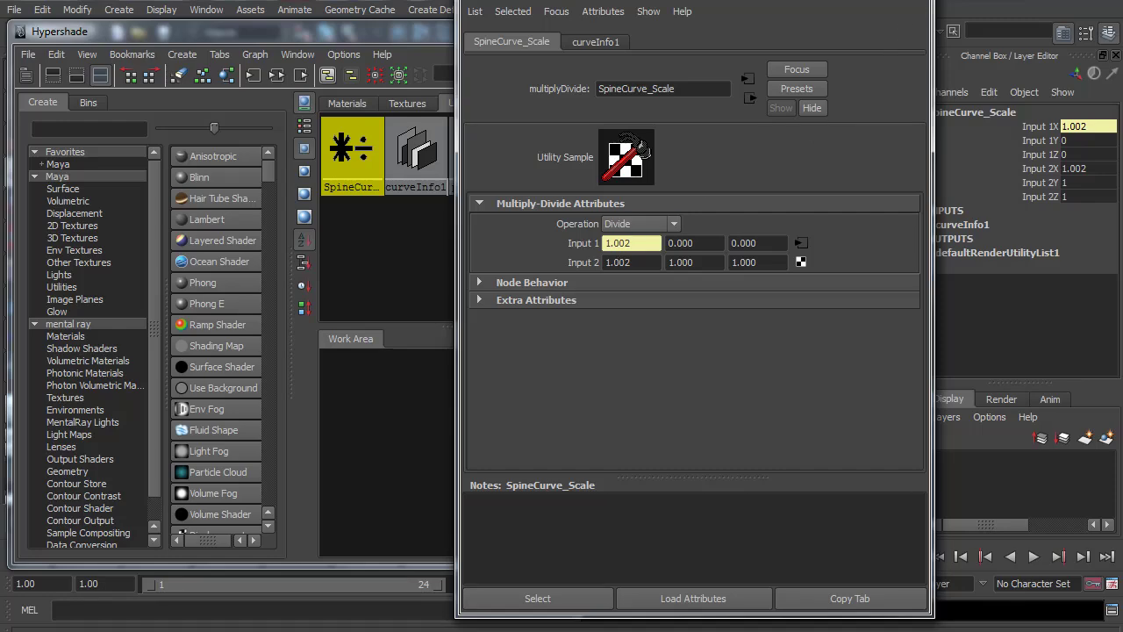
key("ctrl+a")
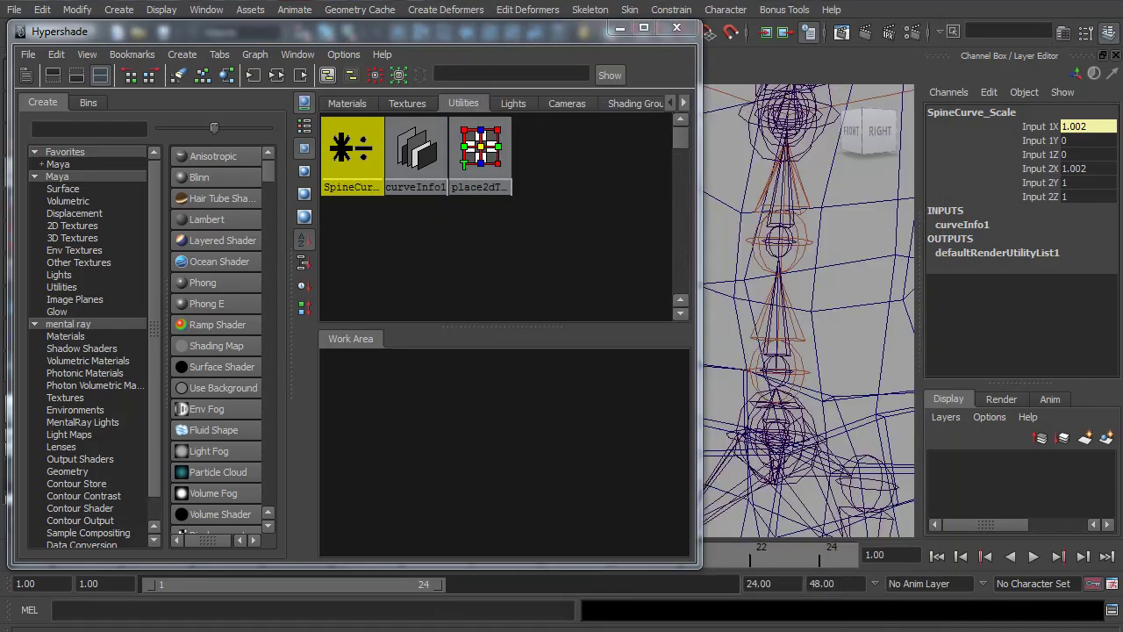
key("f")
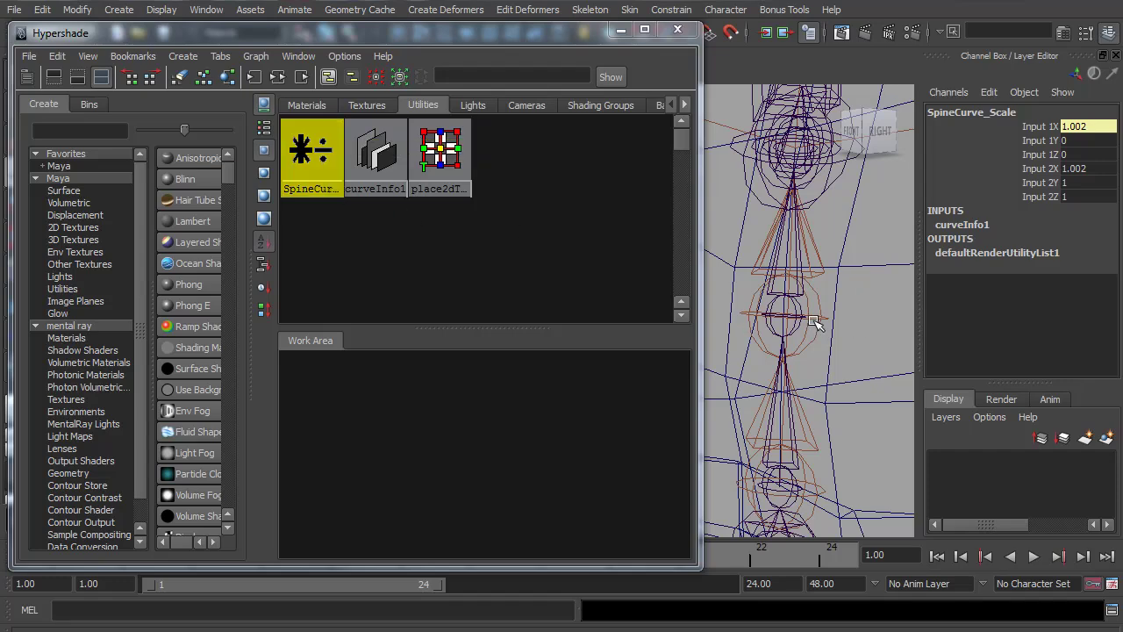
Create a Multiply Divide node and rename it multiplyDivide_Spine2.
left_click(183, 56)
mouse_move(286, 123)
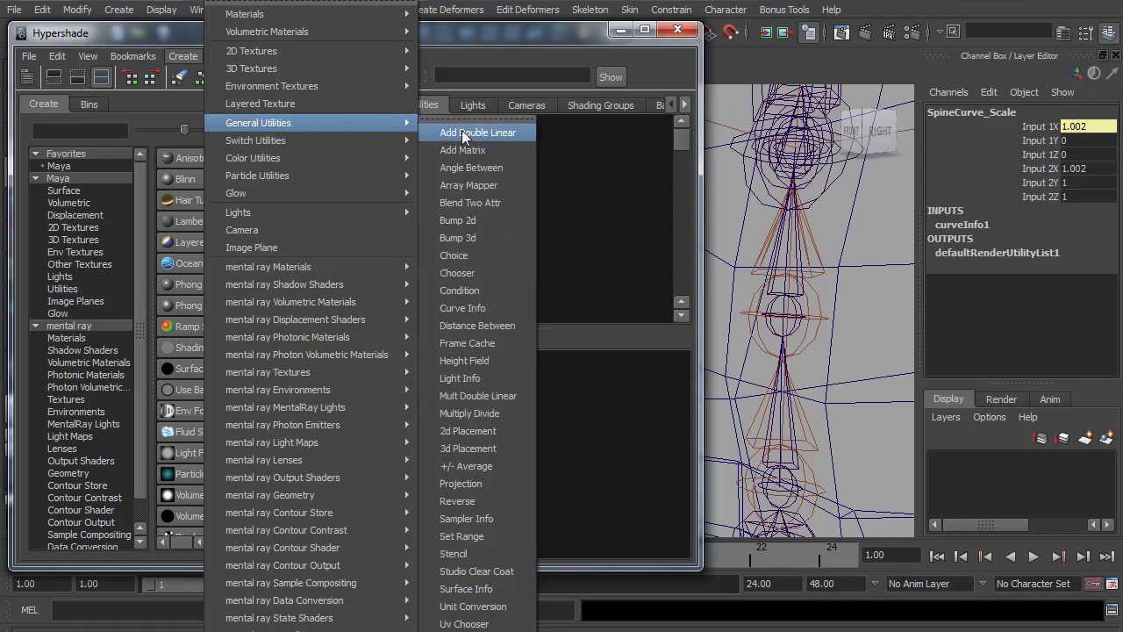
left_click(470, 414)
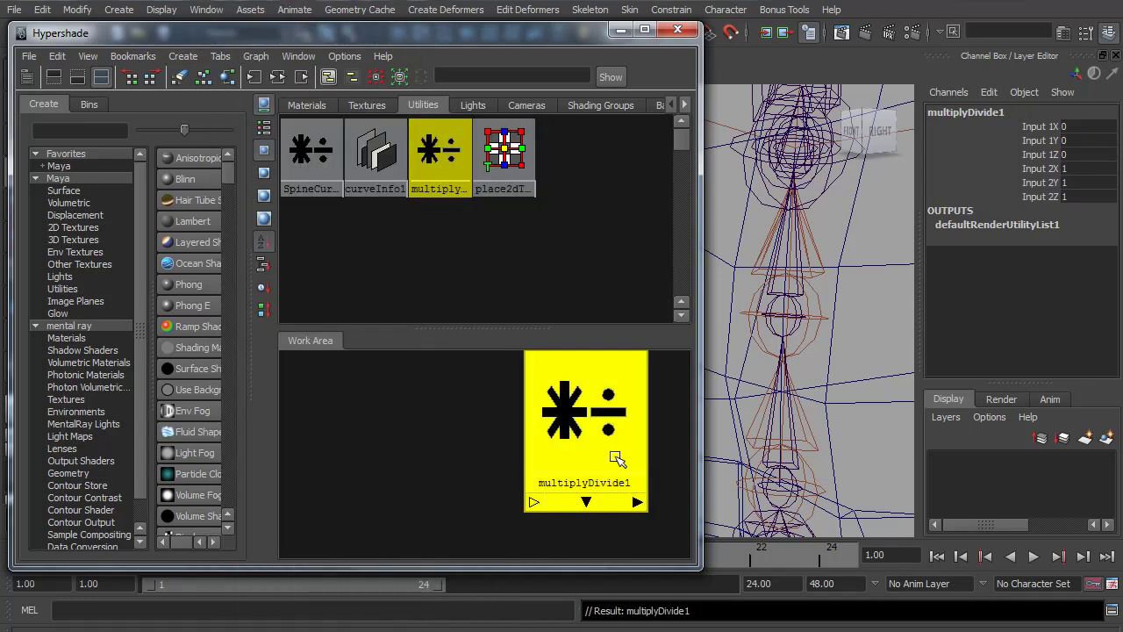
key("f")
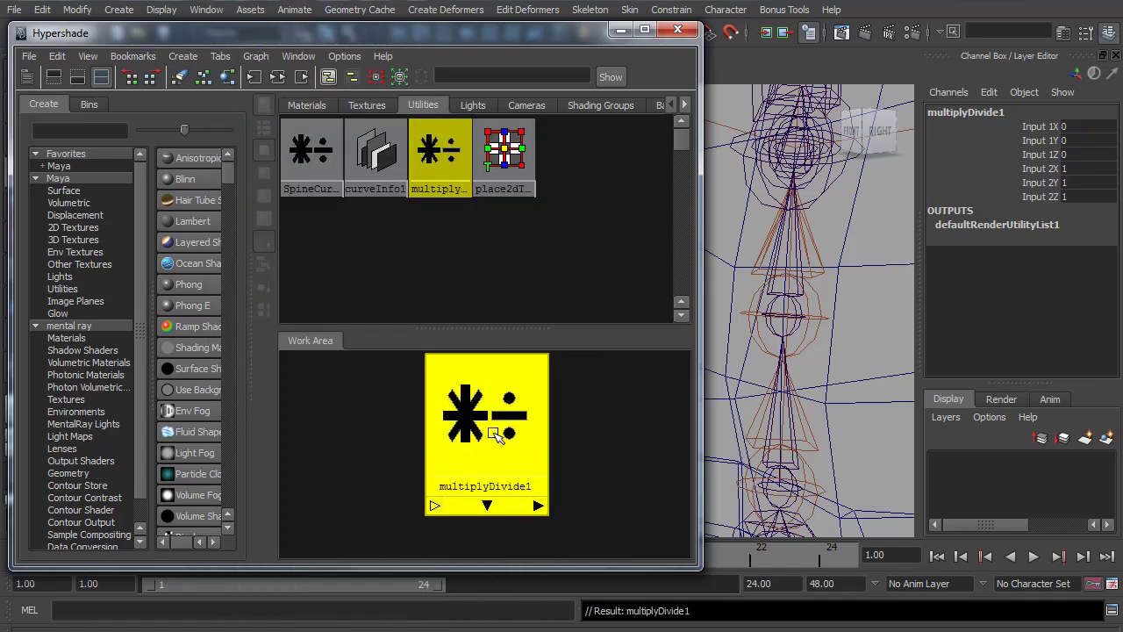
left_click(1010, 111)
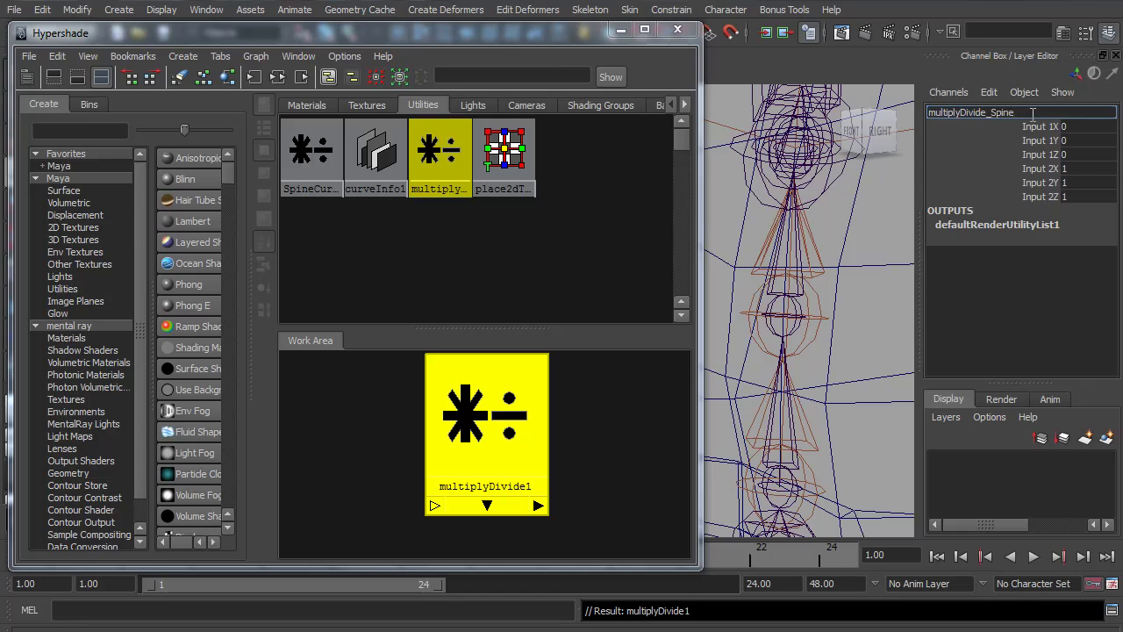
key("Return")
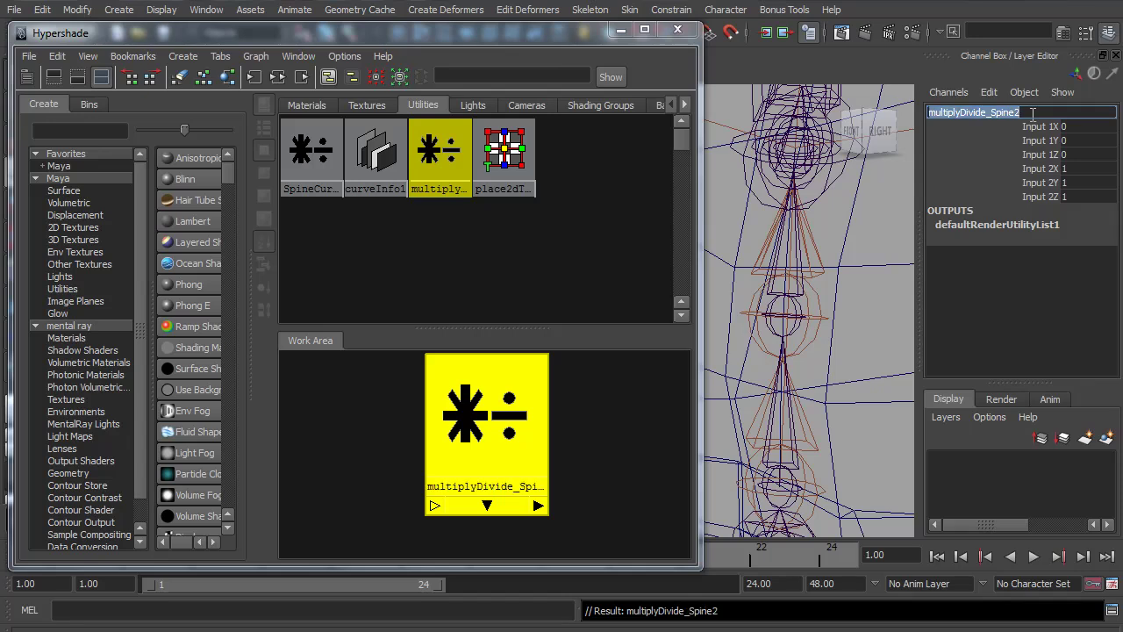
Connect SpineCurve_Scale's outputX to multiplyDivide_Spine2's input1X, then select J_Spine2.
left_click(309, 181)
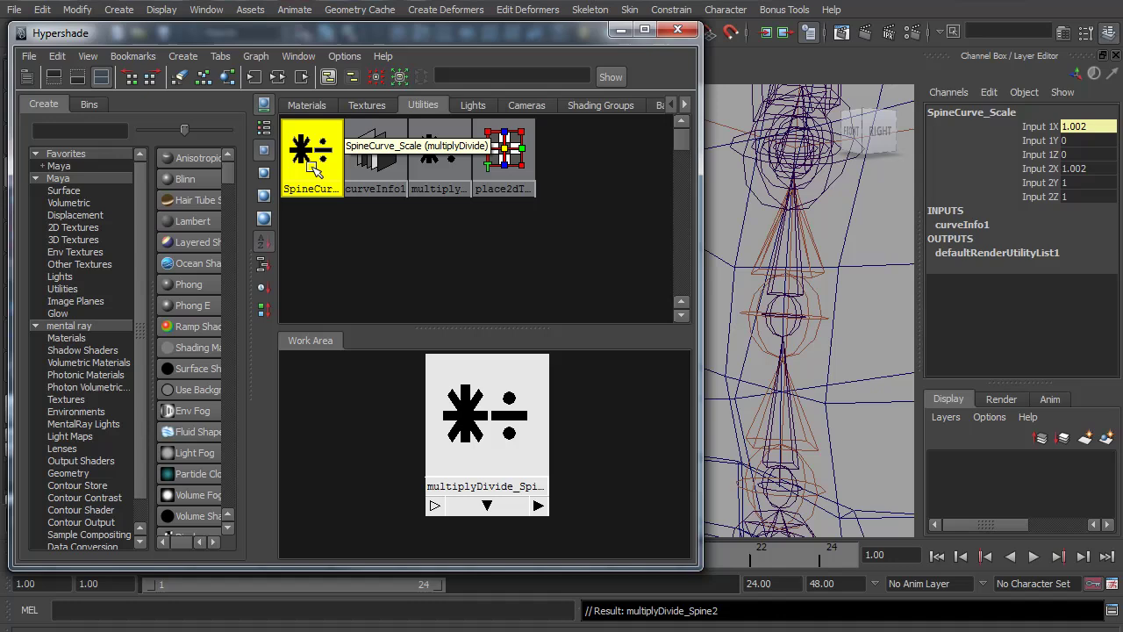
middle_click_drag(312, 180, 441, 167)
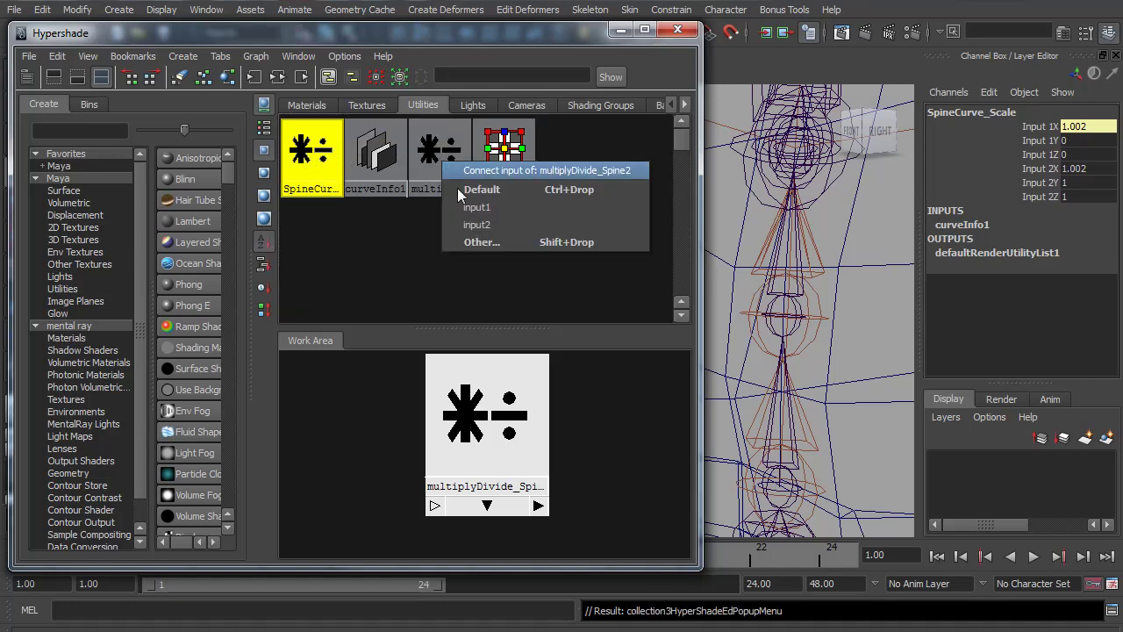
left_click(494, 245)
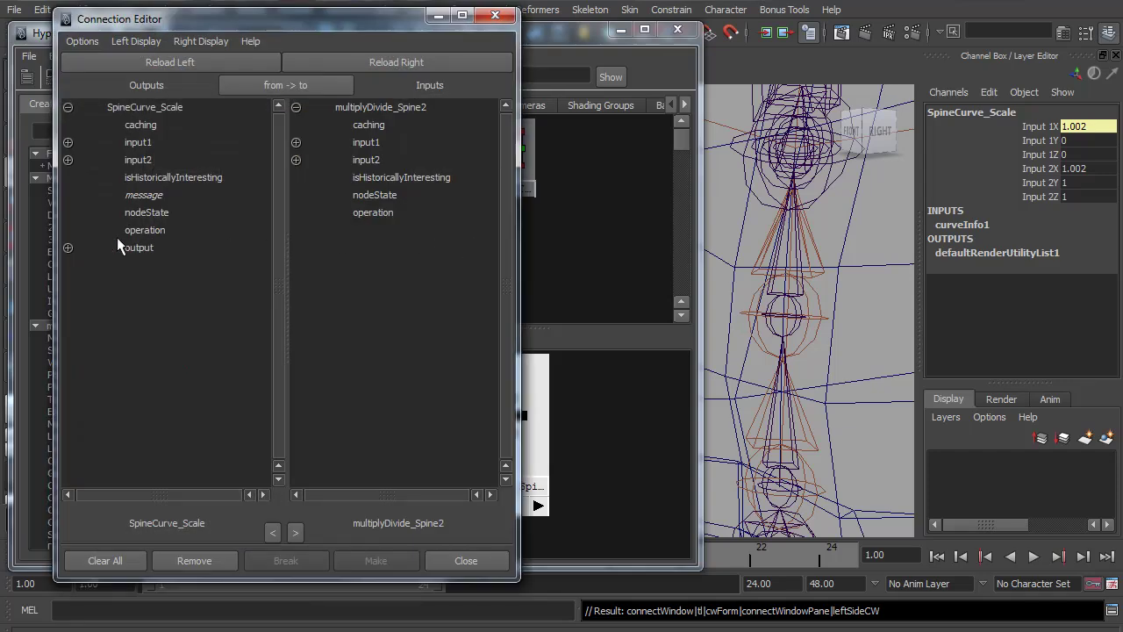
left_click(69, 247)
left_click(162, 262)
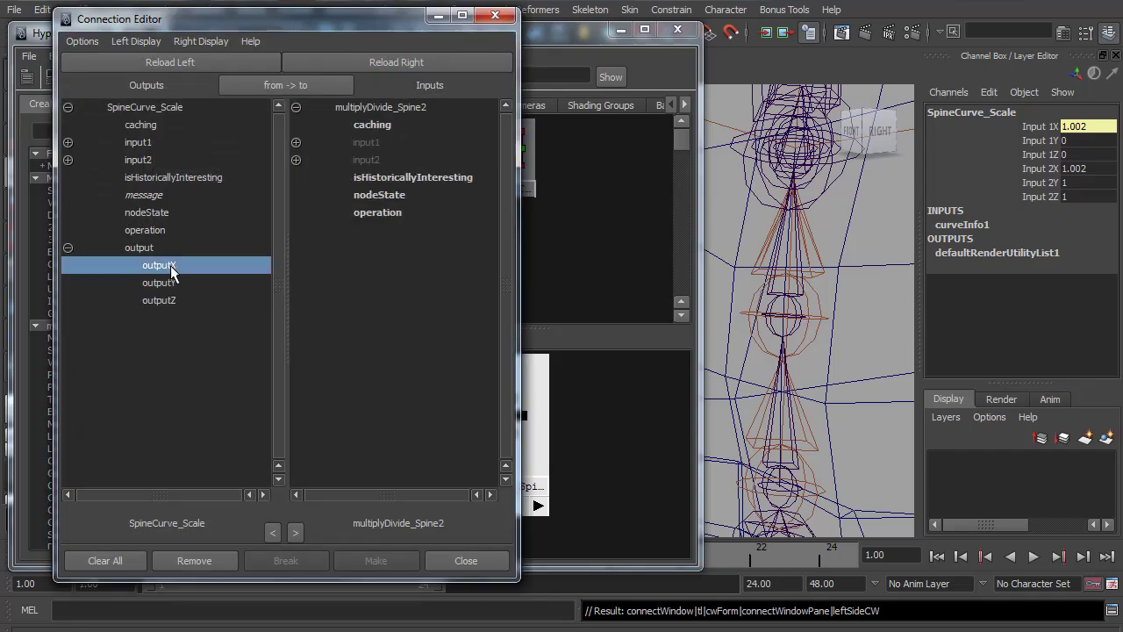
left_click(297, 142)
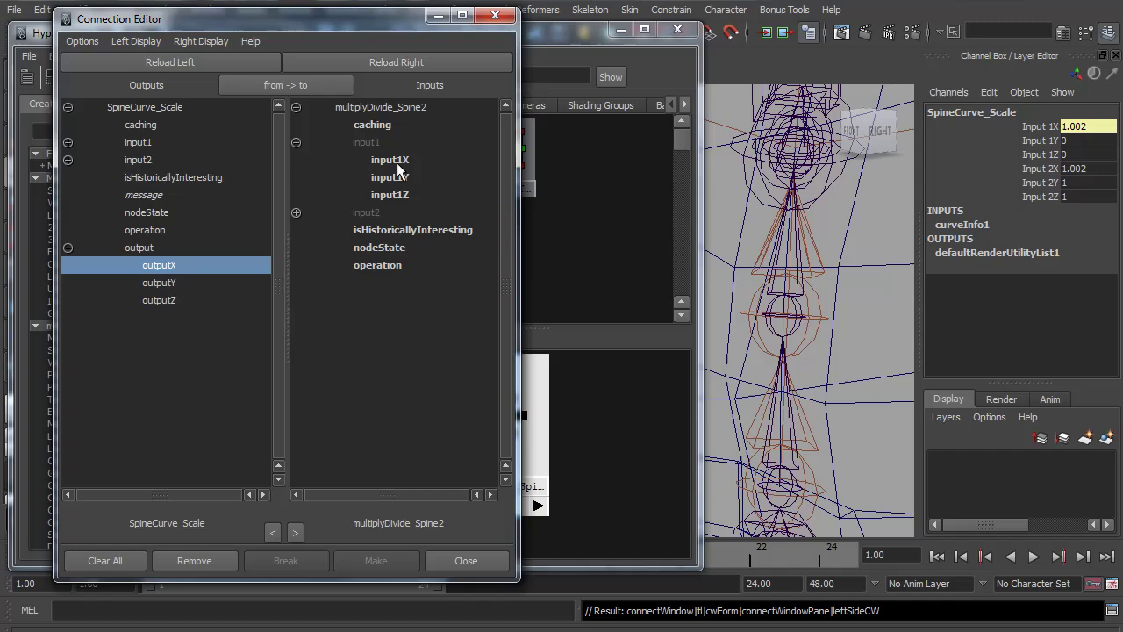
left_click(391, 160)
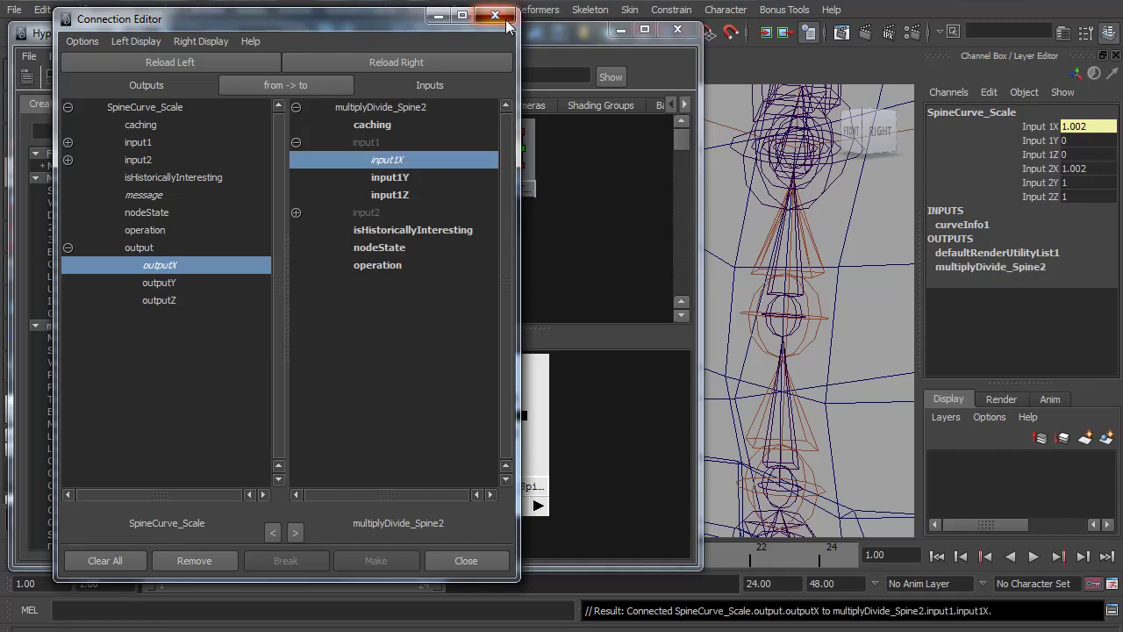
left_click(494, 14)
left_click(825, 318)
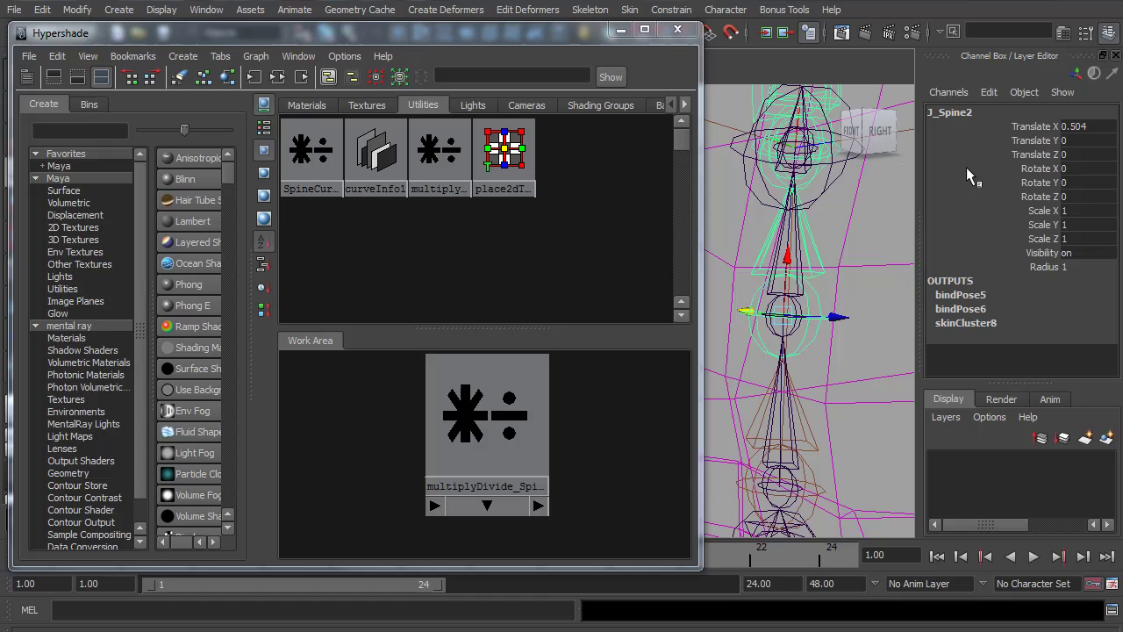
Copy J_Spine2's Translate X of 0.504 into multiplyDivide_Spine2's Input 2 X, then close its attributes.
left_click(1093, 126)
key("ctrl+c")
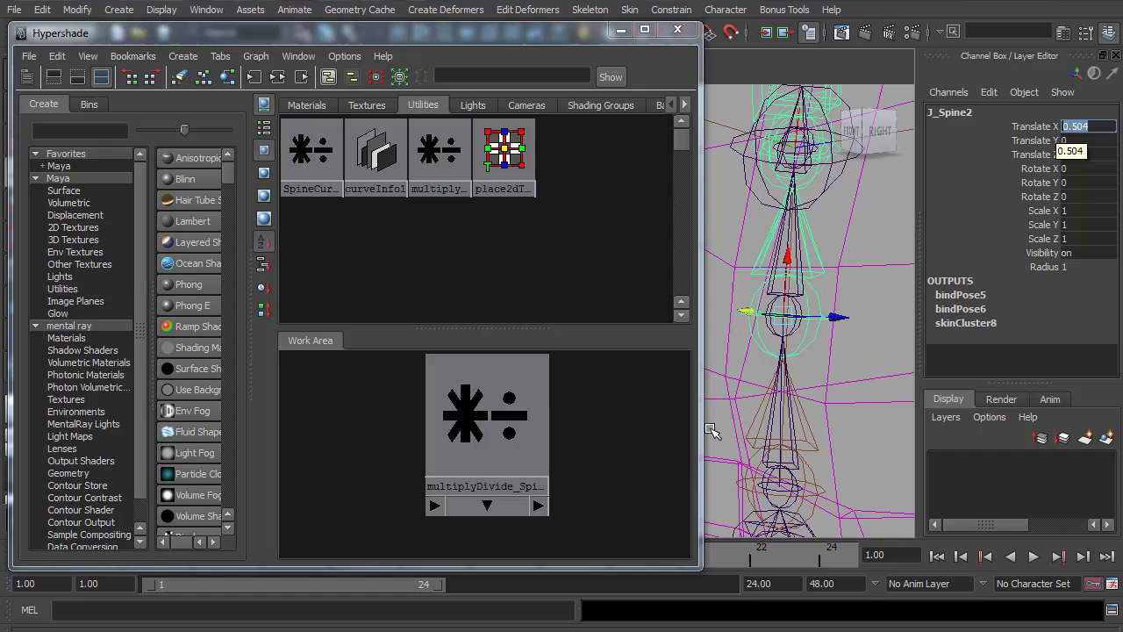
double_click(476, 415)
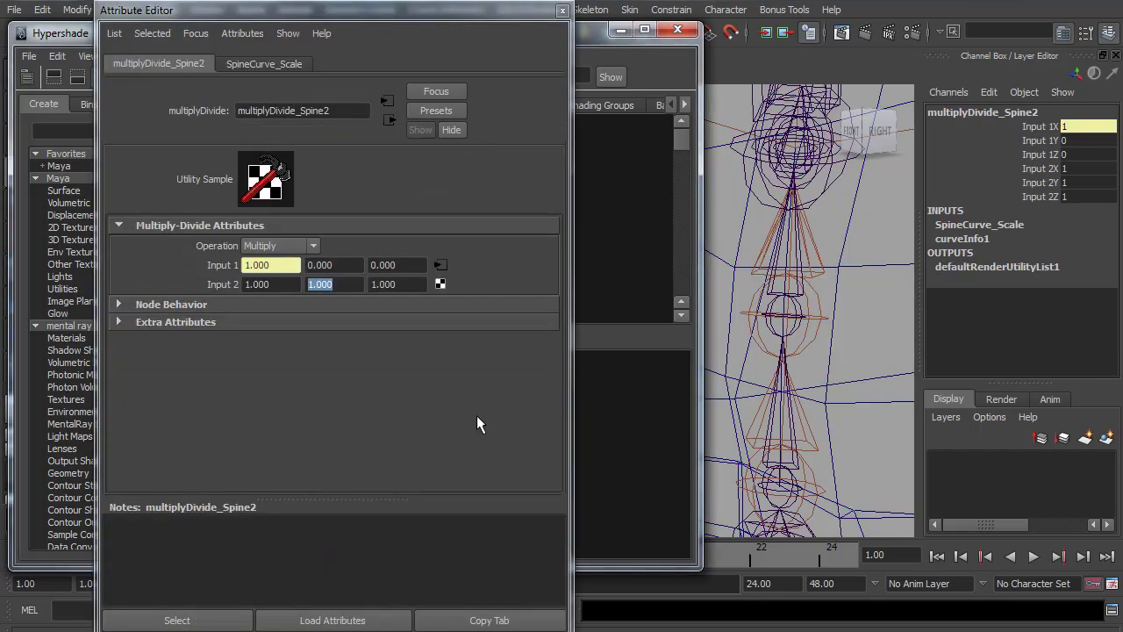
left_click(285, 284)
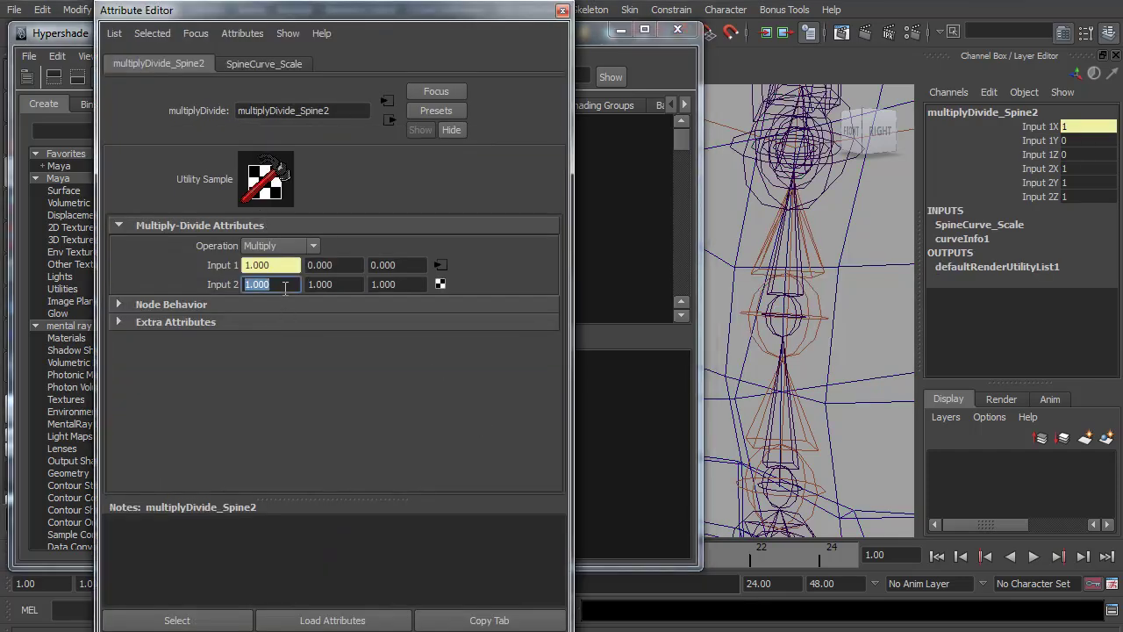
key("ctrl+v")
key("Tab")
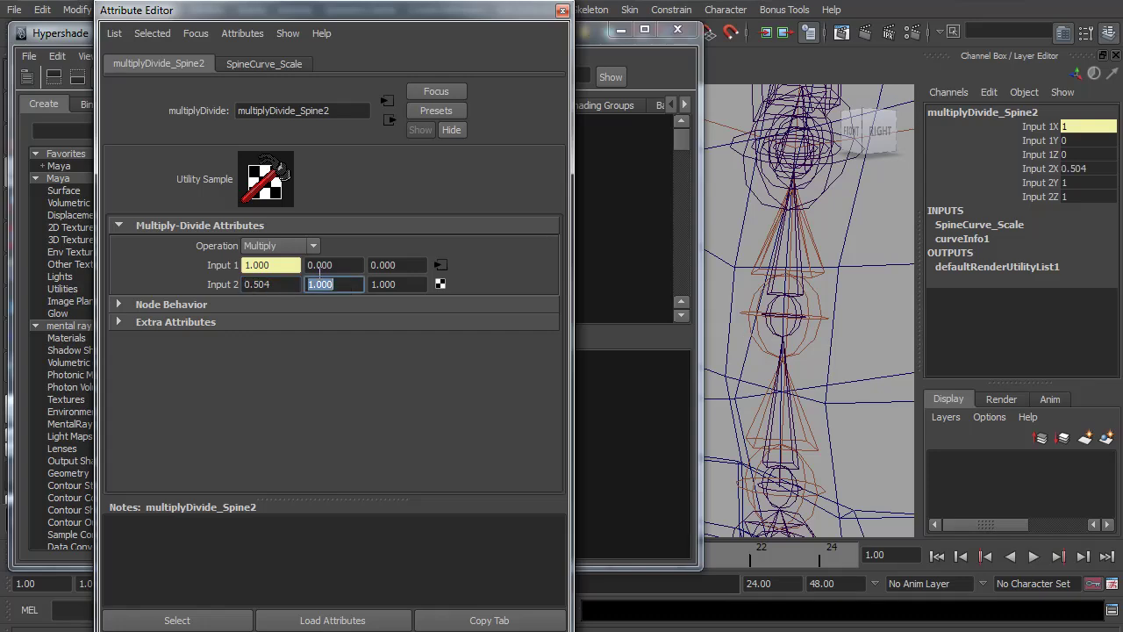
left_click(563, 11)
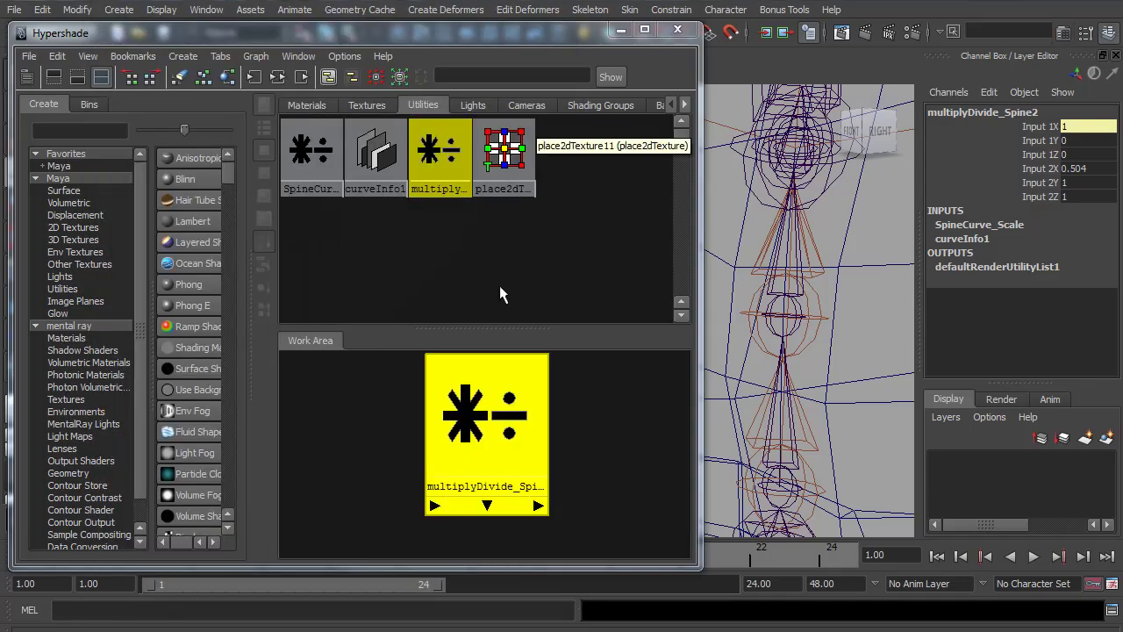
Add the J_Spine2 joint to the Hypershade work area.
left_click(804, 348)
left_click(255, 55)
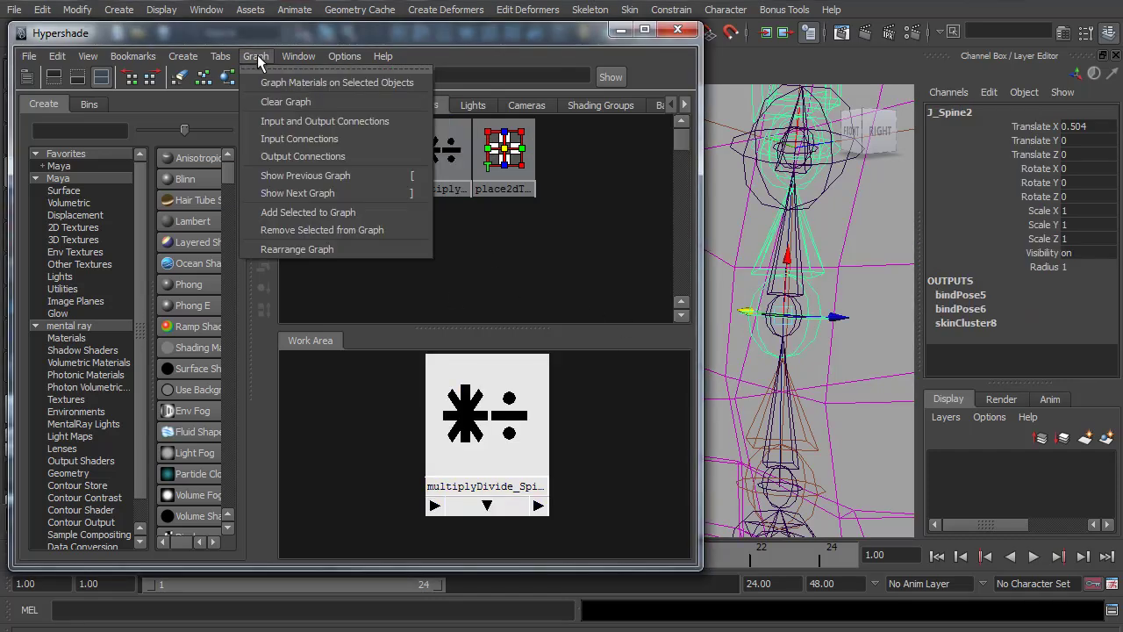
left_click(306, 213)
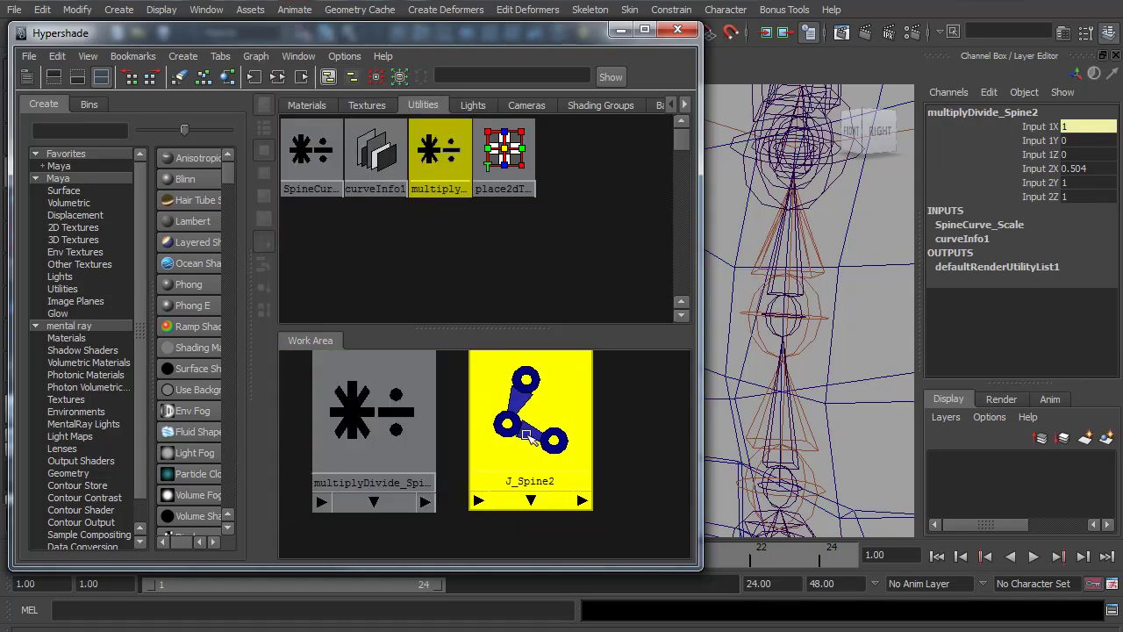
Connect multiplyDivide_Spine2's outputX to J_Spine2's translateX in the Connection Editor.
middle_click_drag(376, 430, 534, 421)
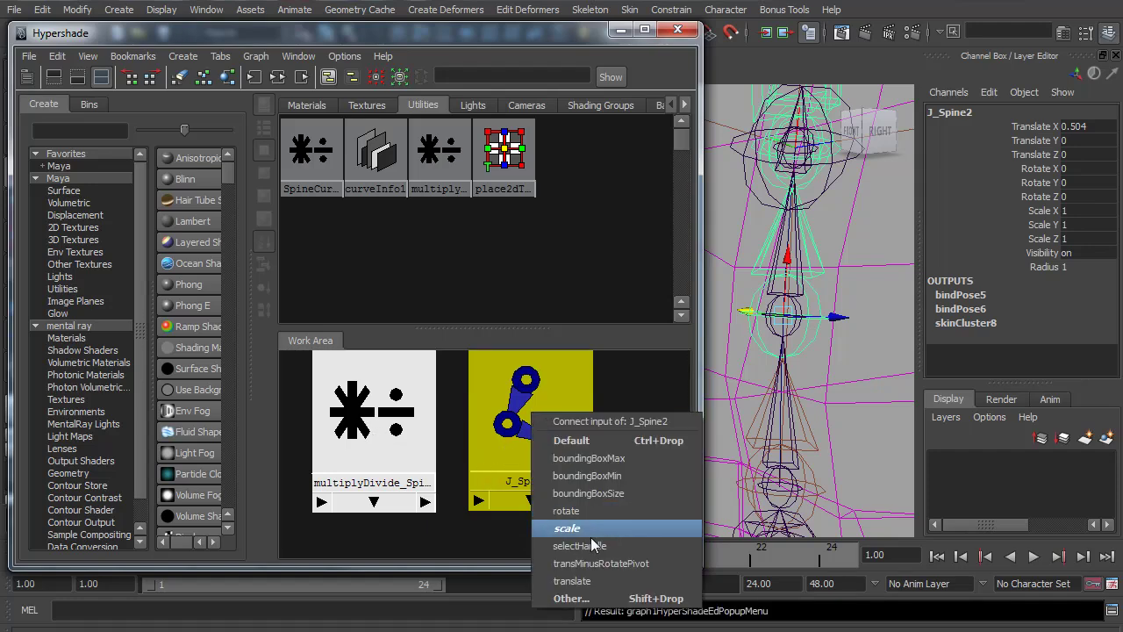
left_click(553, 597)
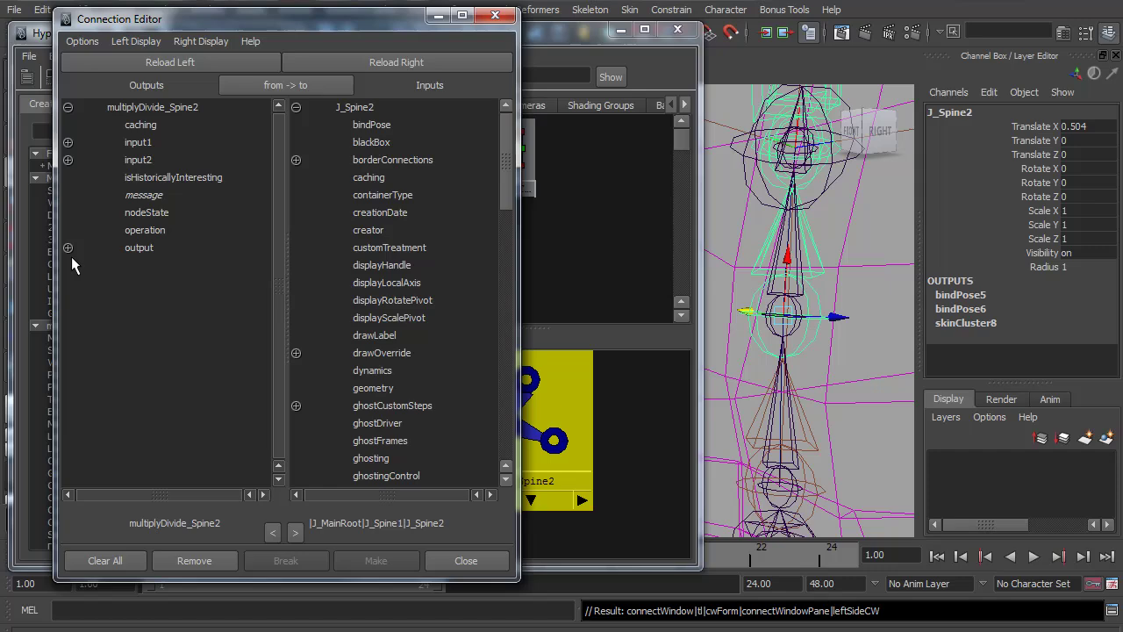
left_click(68, 248)
left_click(155, 264)
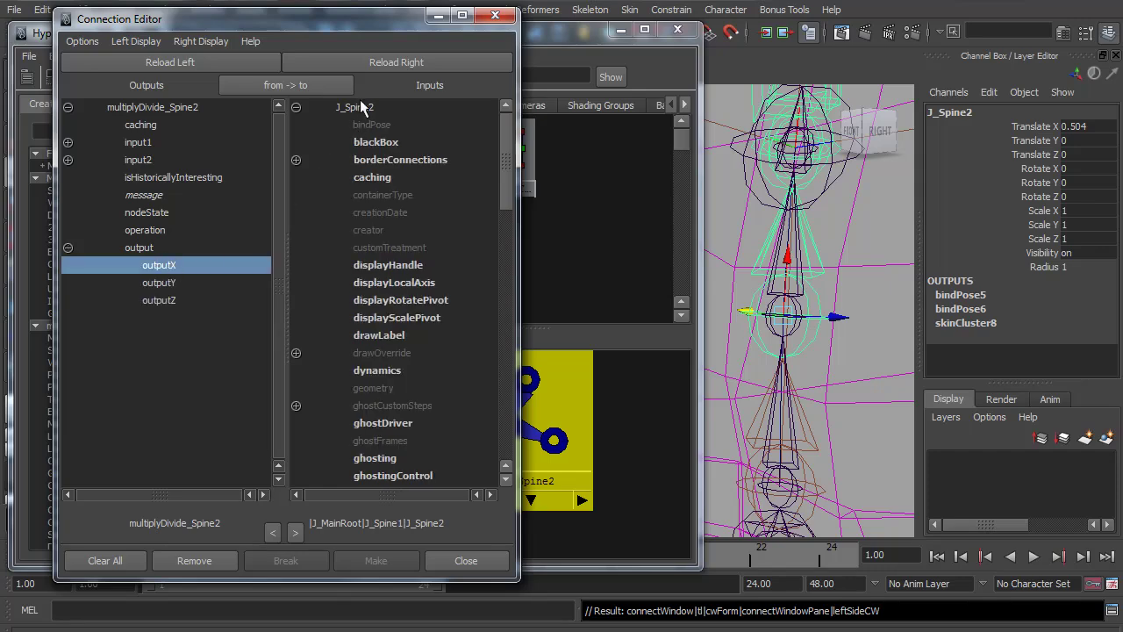
left_click(504, 217)
left_click_drag(506, 222, 516, 443)
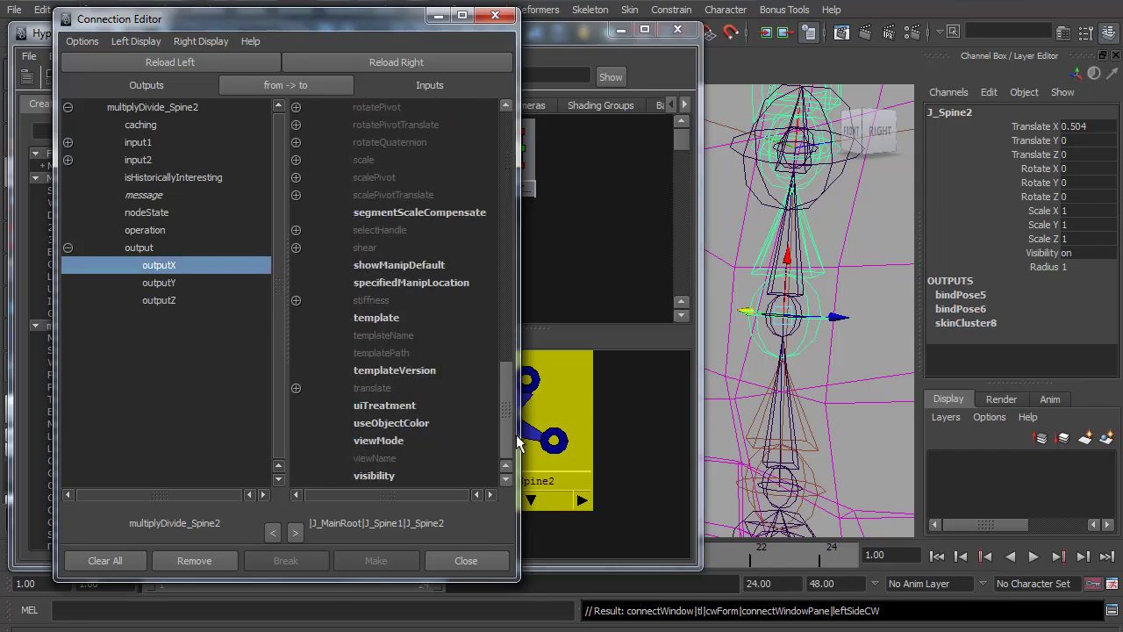
left_click(296, 388)
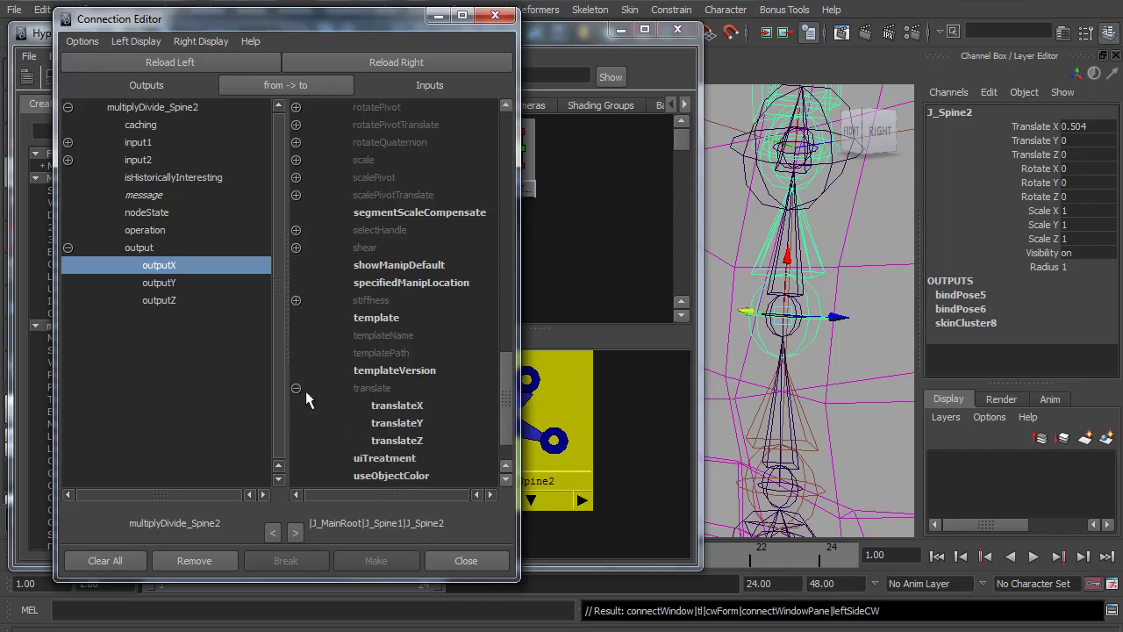
left_click(394, 404)
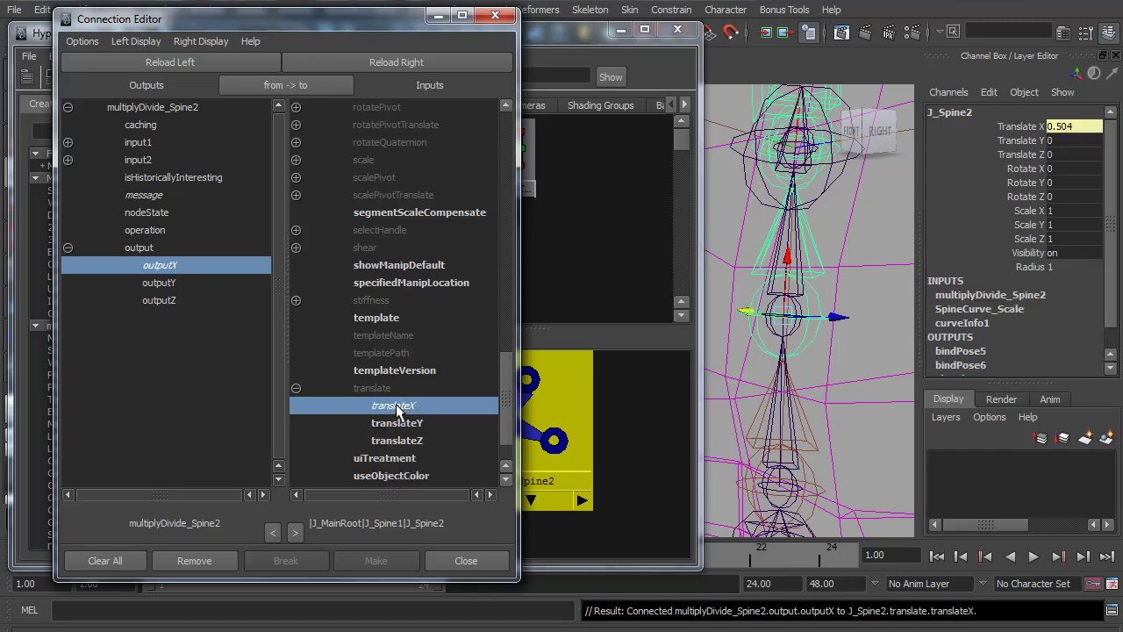
left_click(495, 16)
left_click(814, 196)
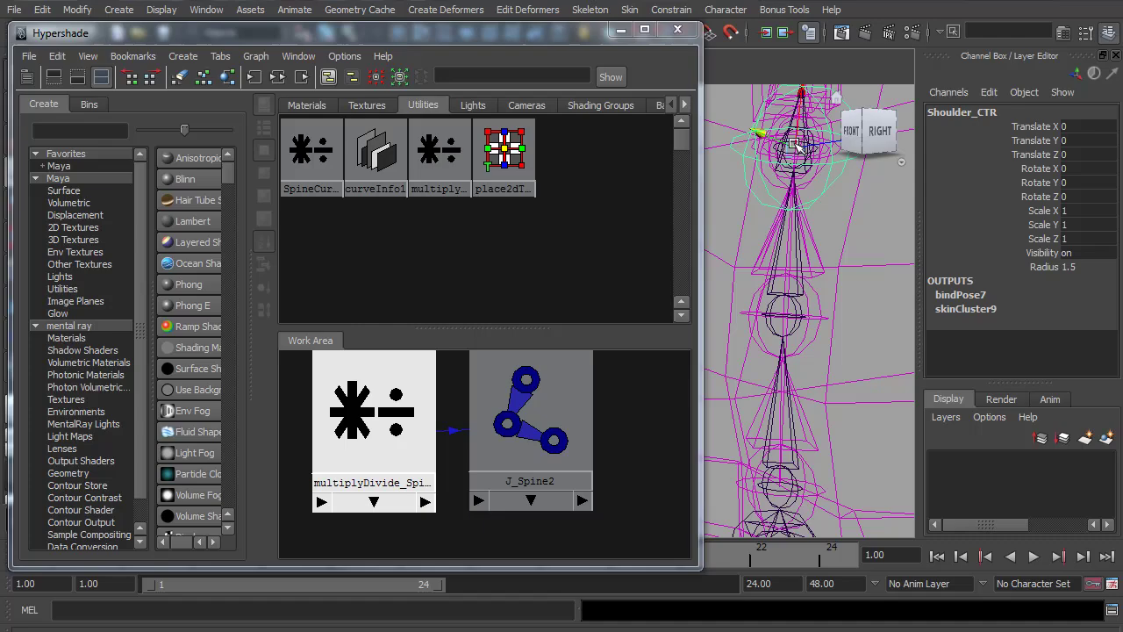
left_click_drag(799, 153, 797, 86)
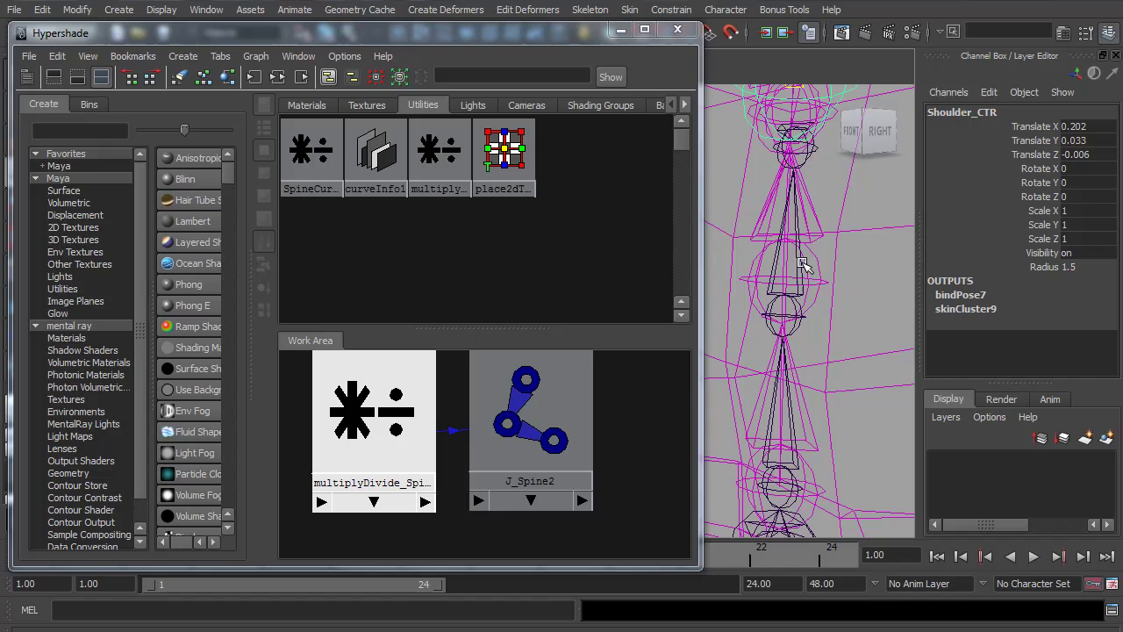
key("ctrl+z")
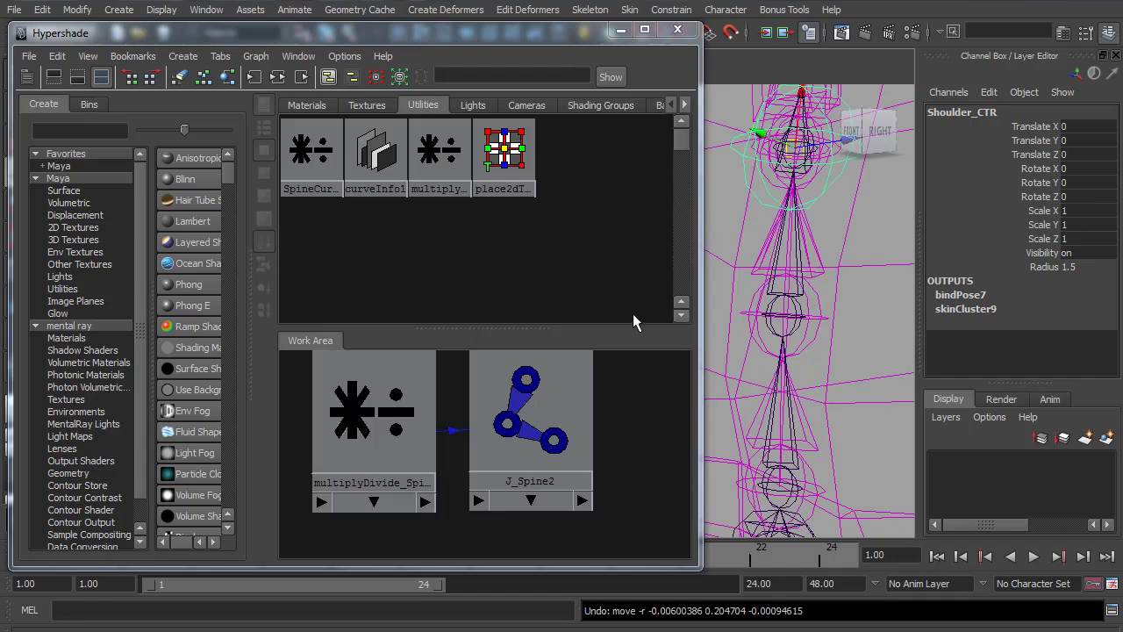
left_click(802, 188)
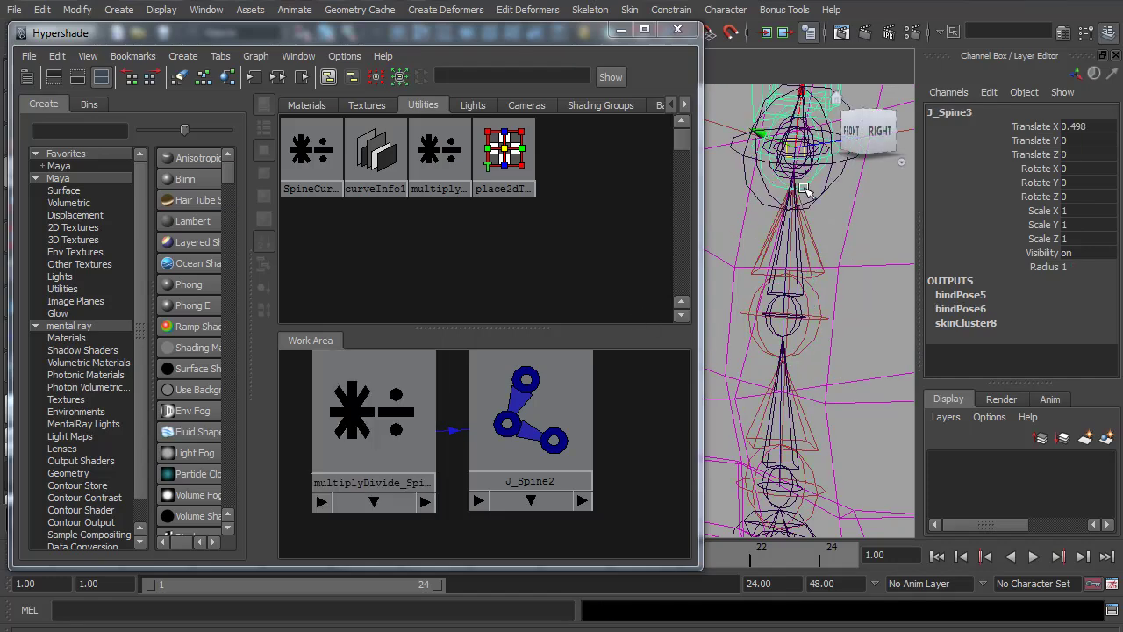
Create a Multiply Divide utility node named multiplyDivide_DupSine3.
key("ctrl+d")
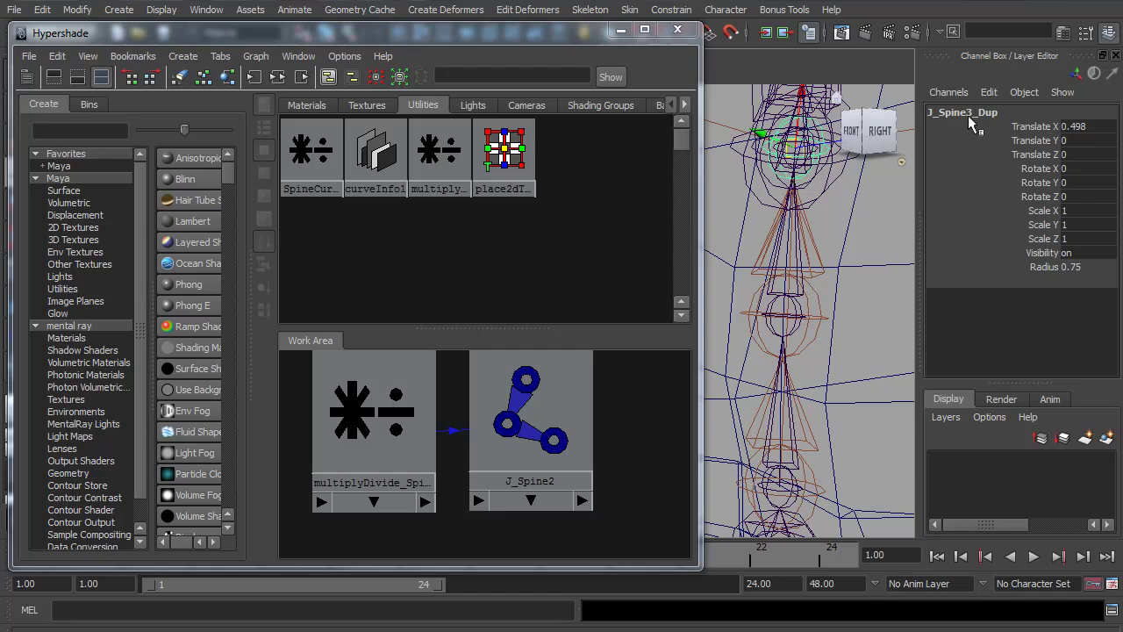
left_click(184, 56)
mouse_move(299, 286)
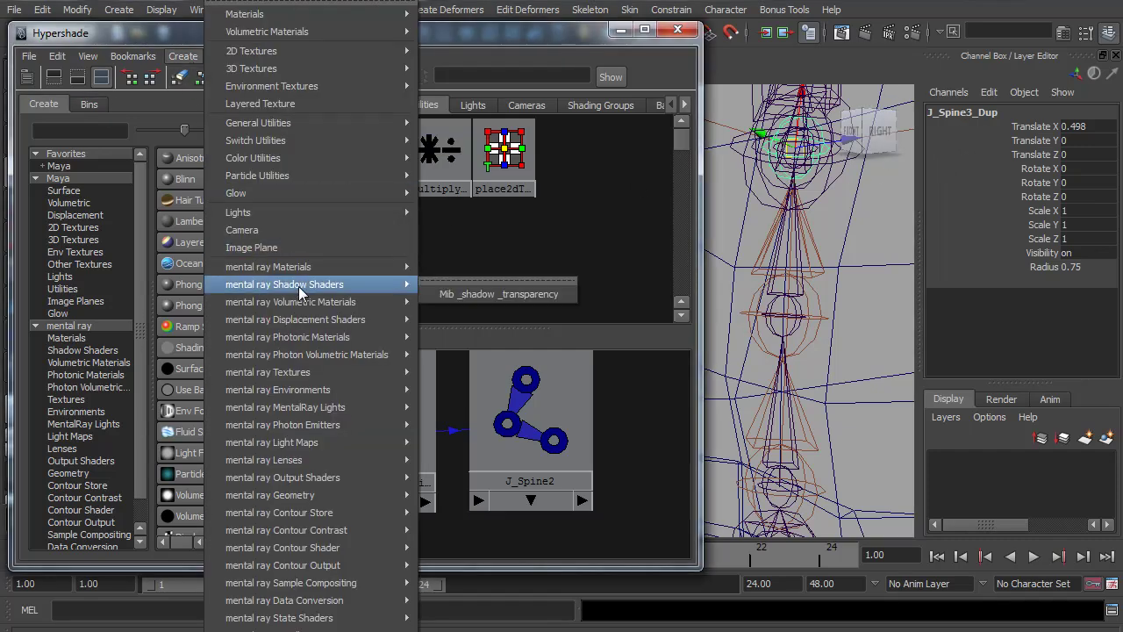
mouse_move(279, 126)
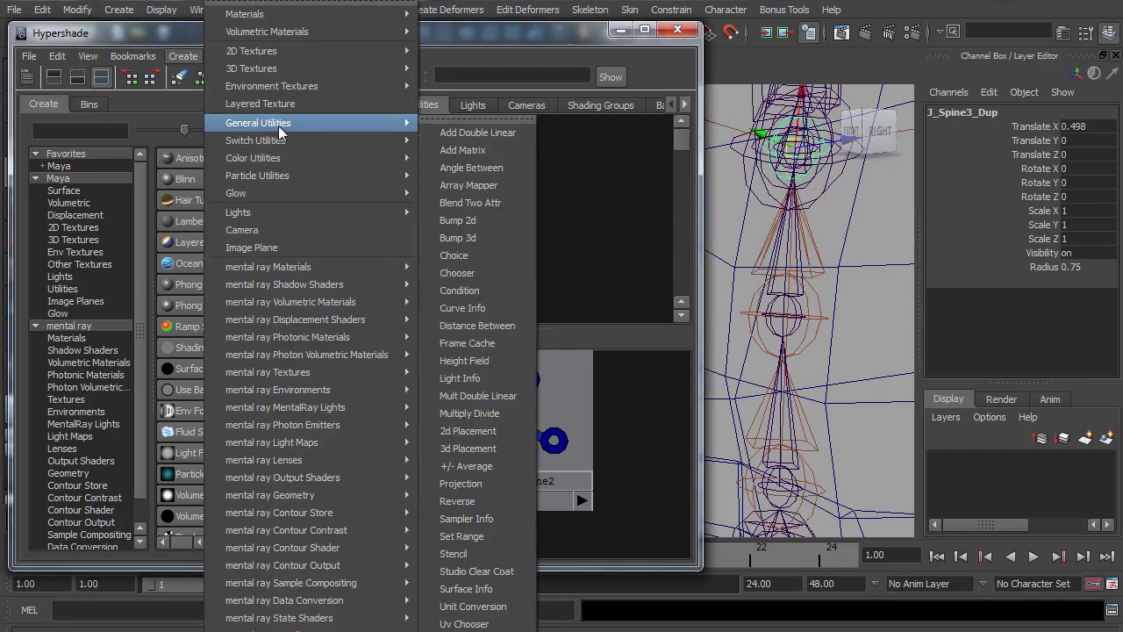
left_click(470, 413)
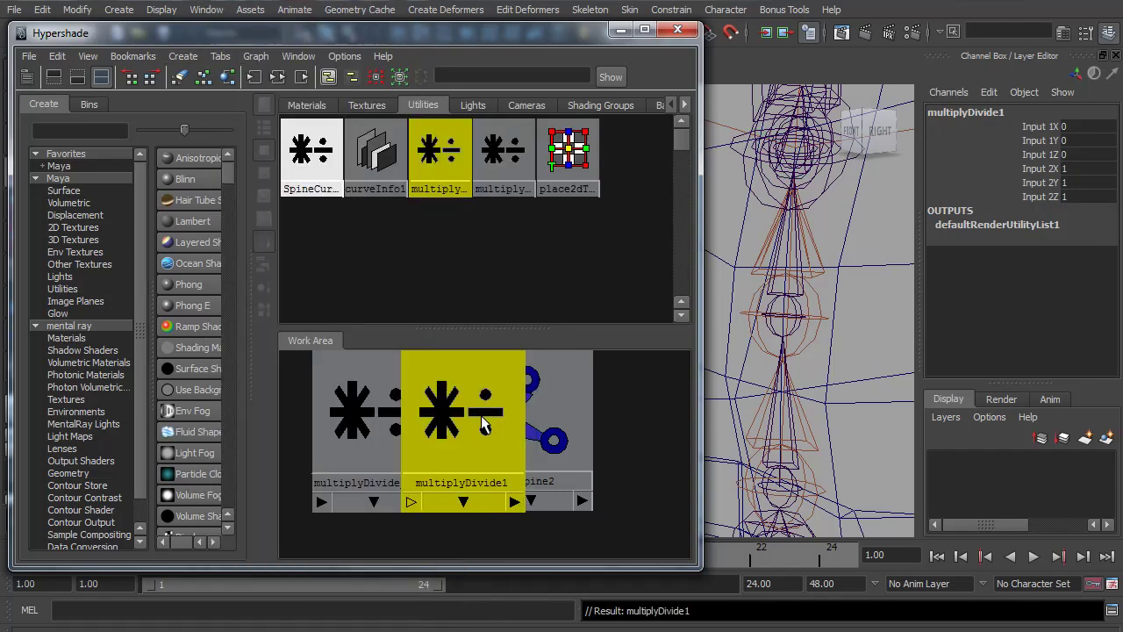
left_click(1013, 112)
key("BackSpace")
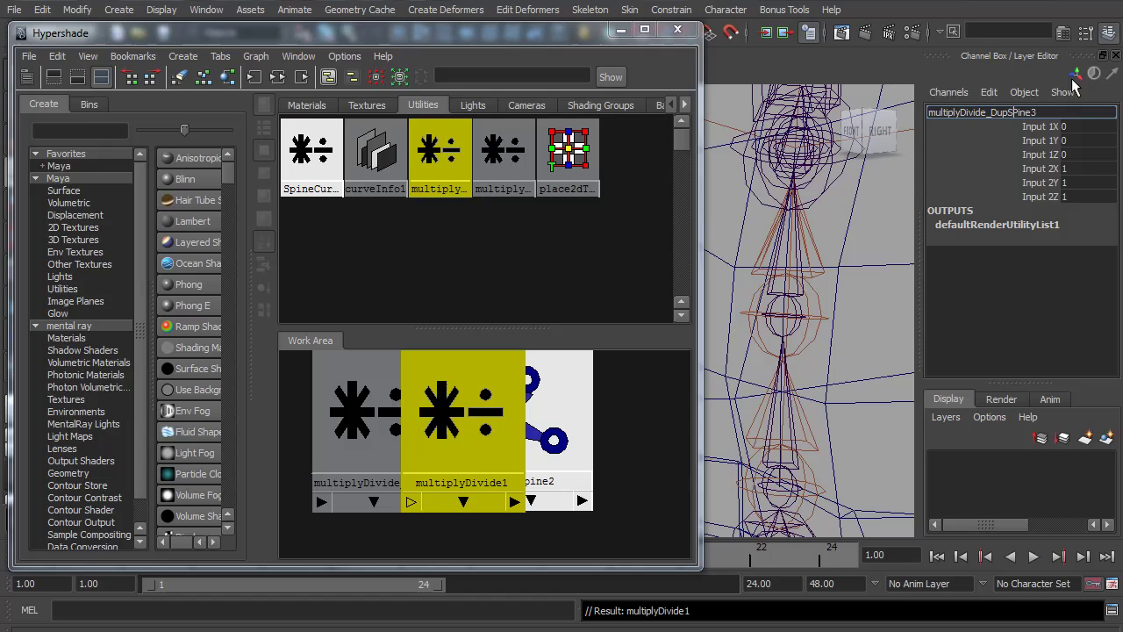
key("Return")
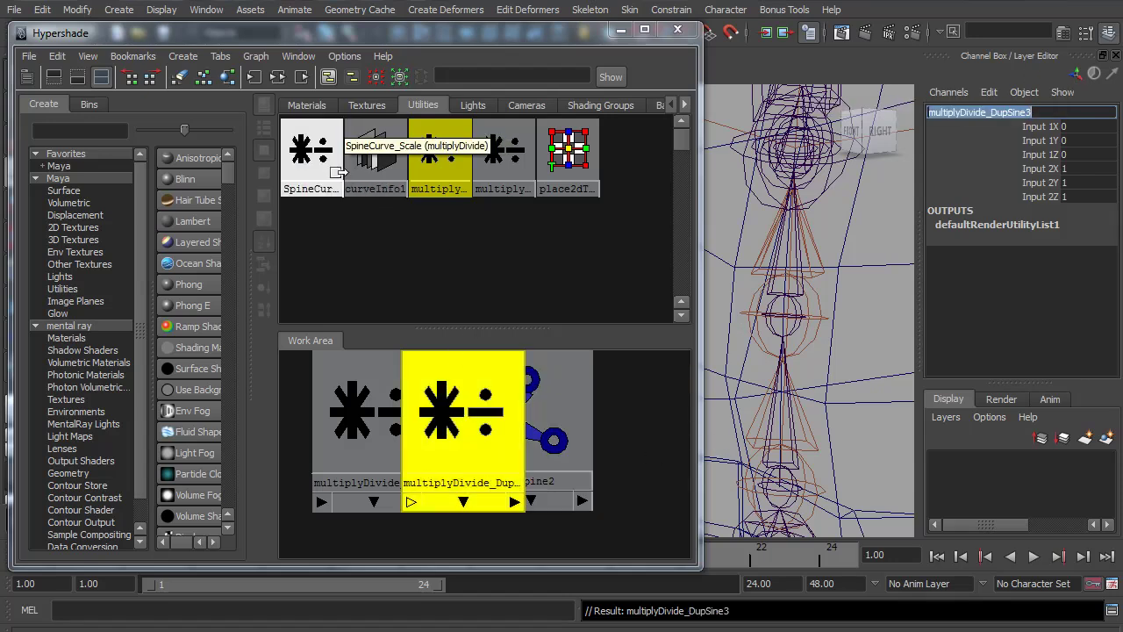
Connect SpineCurve_Scale's outputX into multiplyDivide_DupSine3's input1X.
middle_click_drag(313, 158, 439, 157)
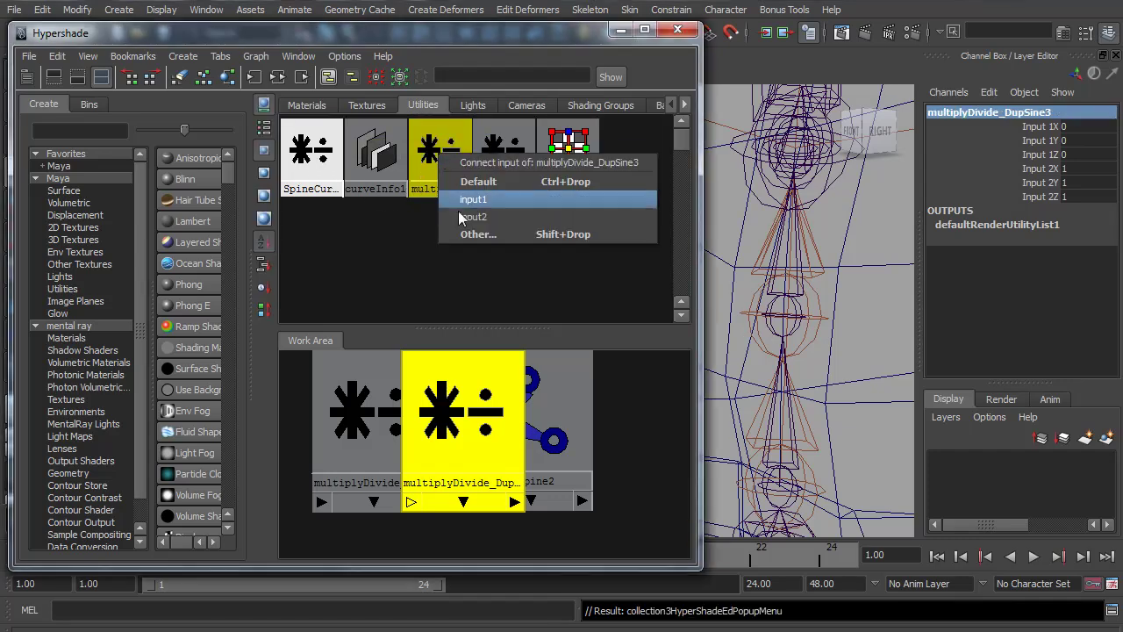
left_click(485, 238)
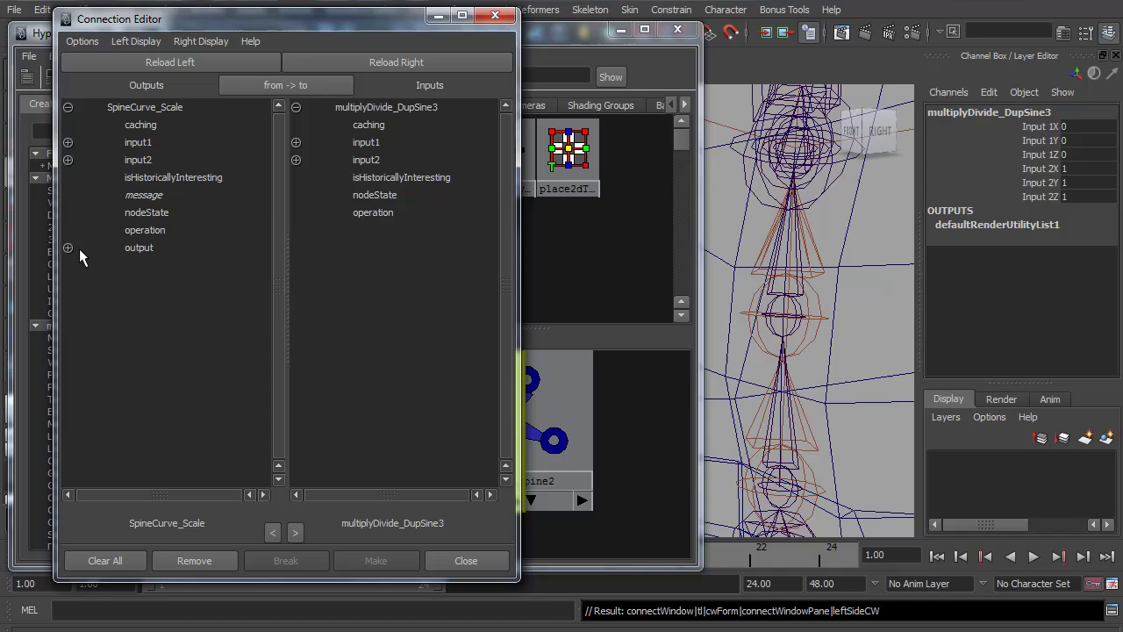
left_click(160, 266)
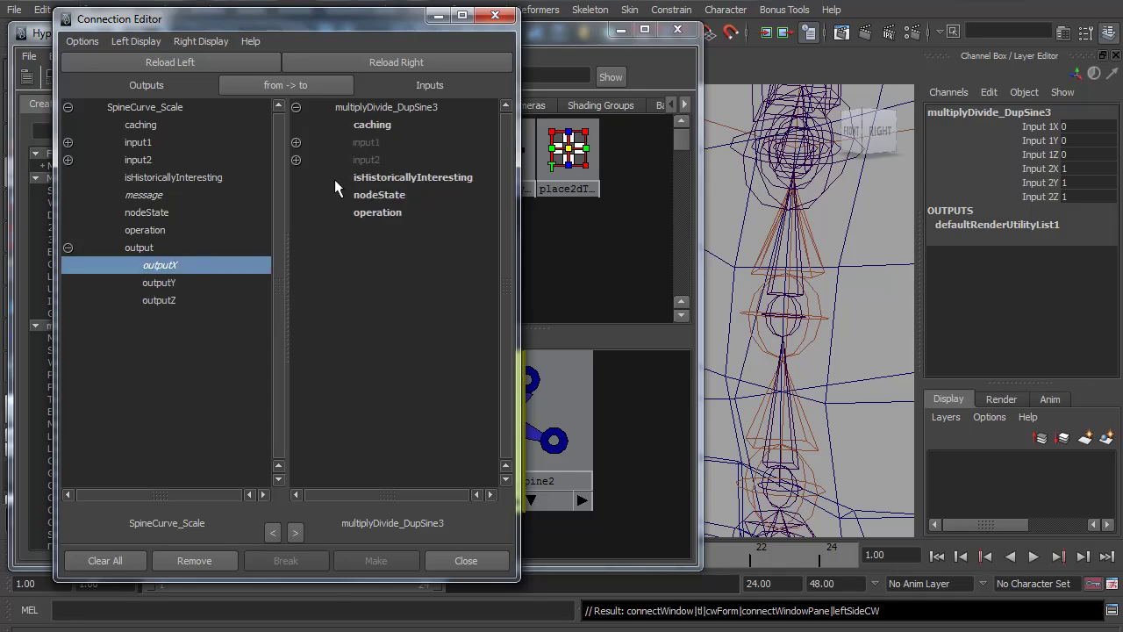
left_click(295, 142)
left_click(386, 159)
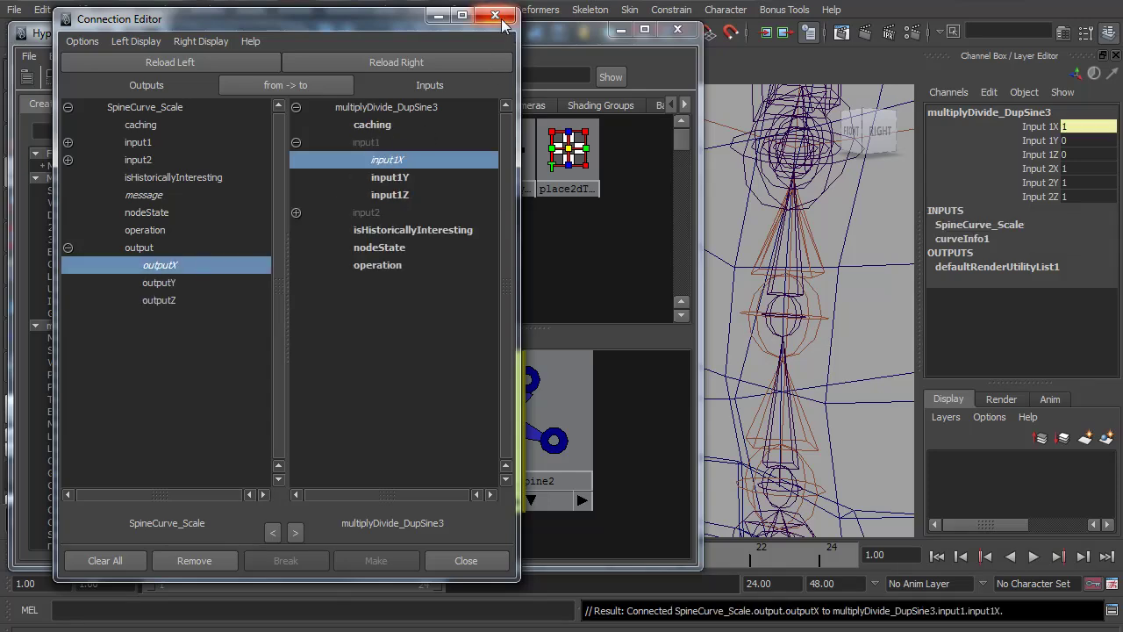
left_click(495, 15)
Read J_Spine3_Dup's Translate X of 0.498 and enter it as the node's Input 2X.
left_click(795, 184)
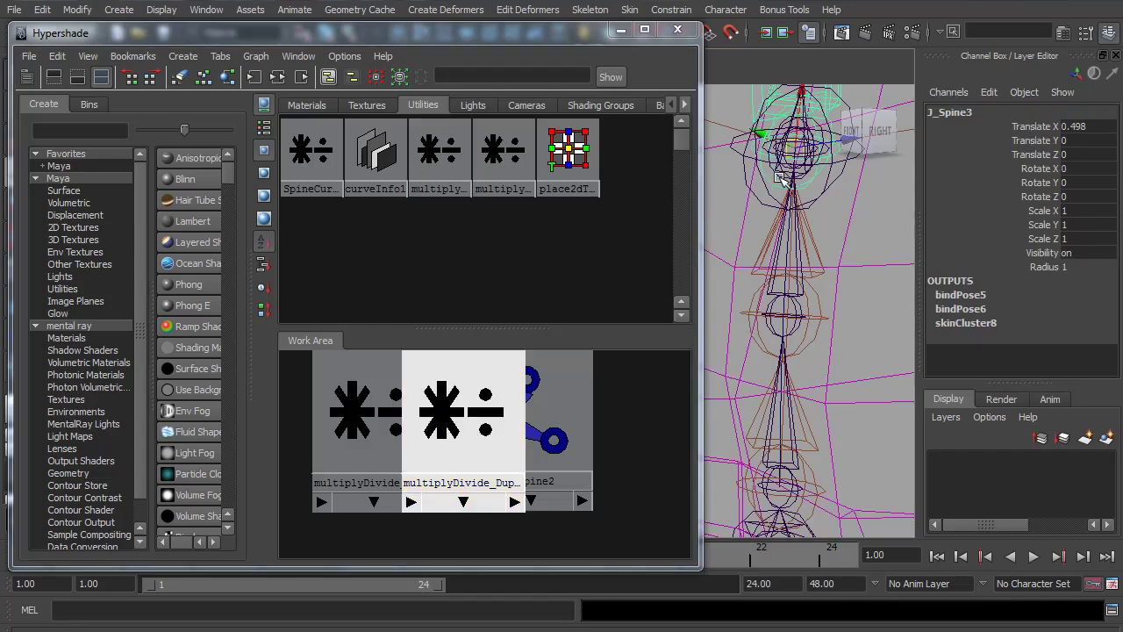
left_click(808, 176)
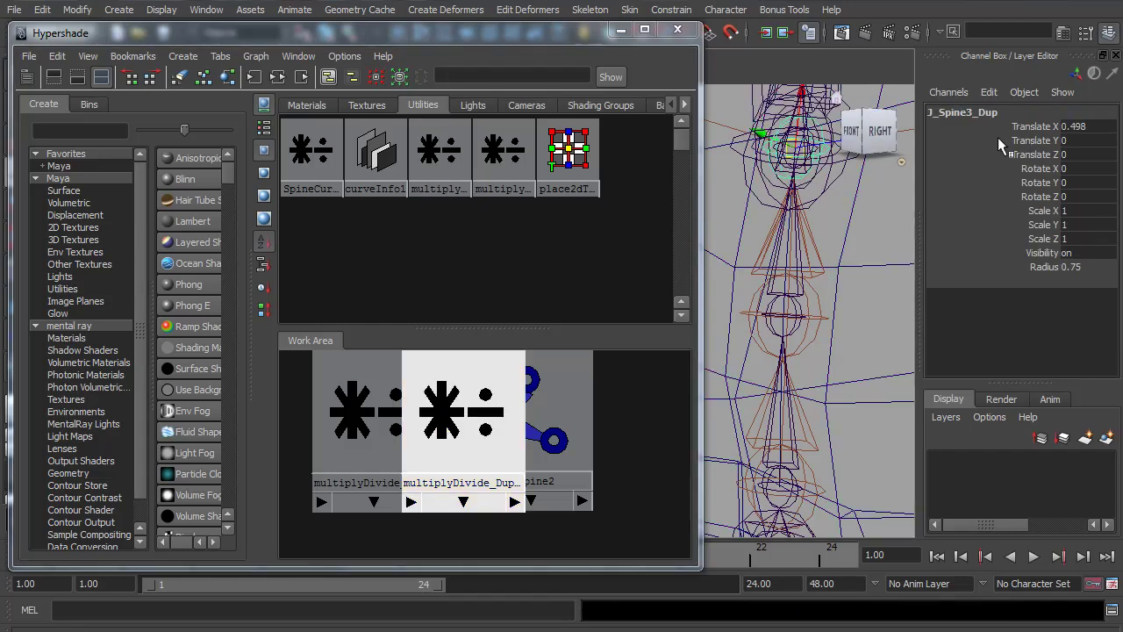
double_click(1091, 126)
left_click_drag(1099, 124, 1035, 127)
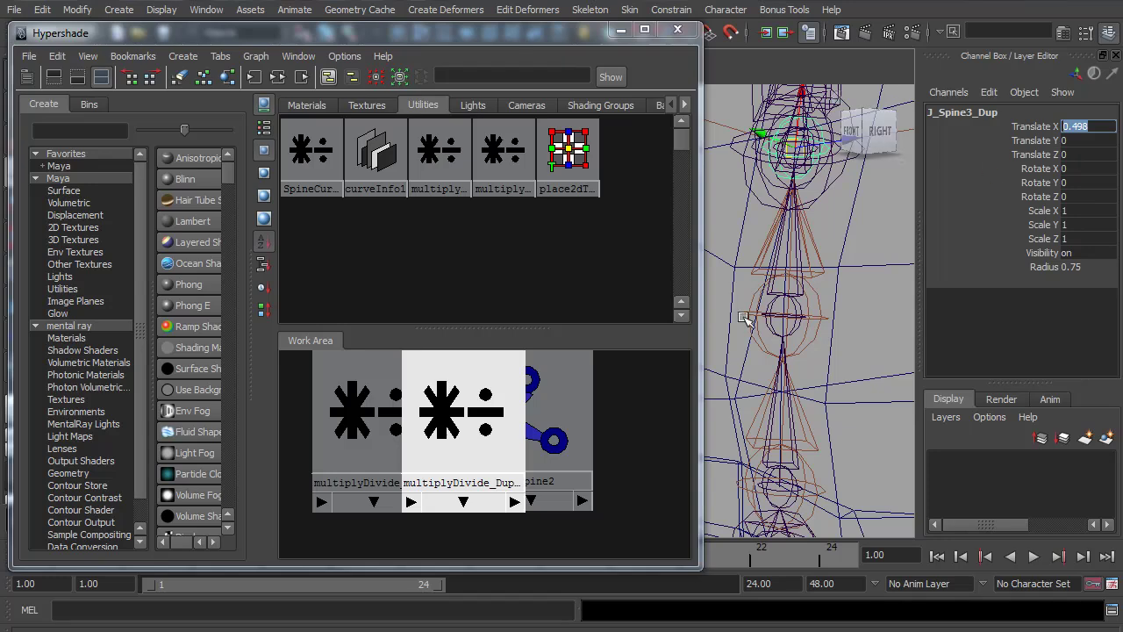
double_click(437, 178)
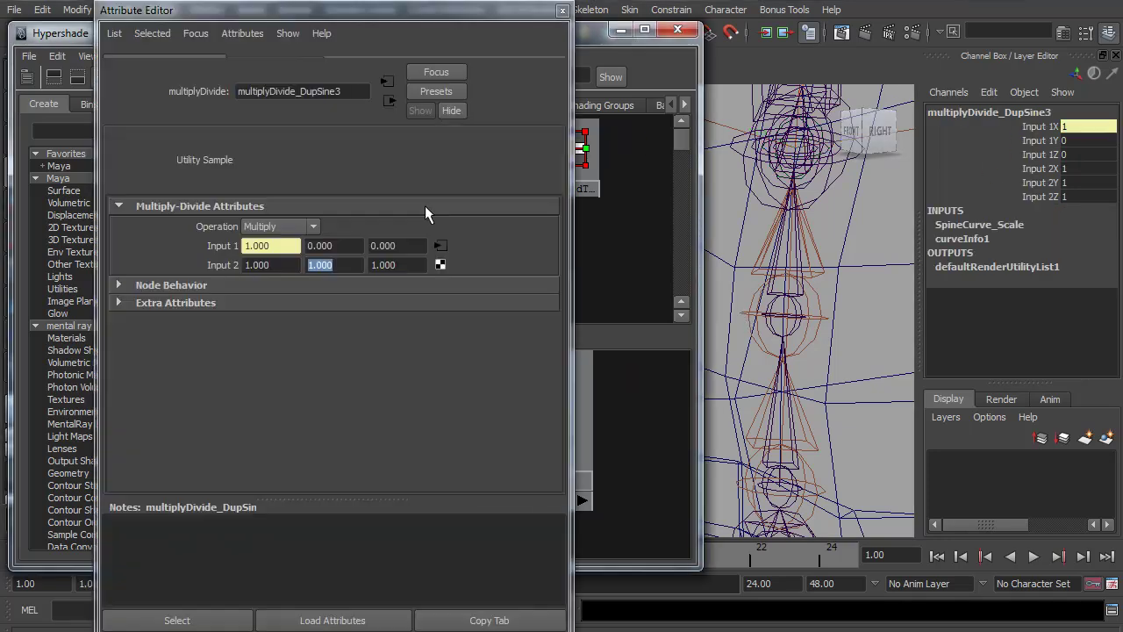
left_click_drag(263, 288, 224, 290)
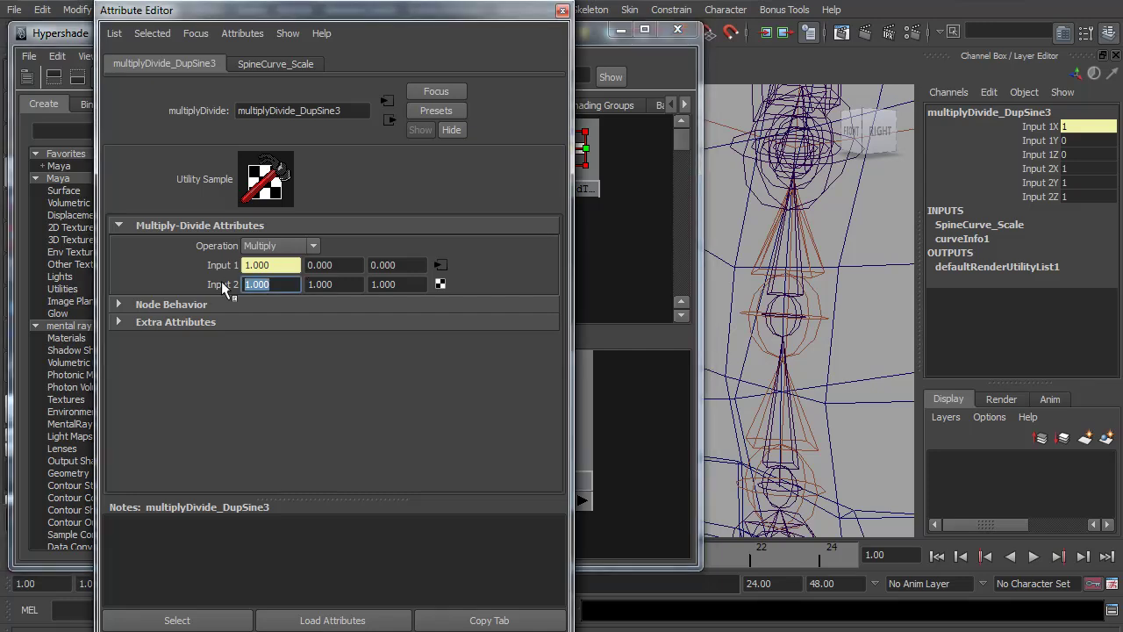
type("0.498")
key("Tab")
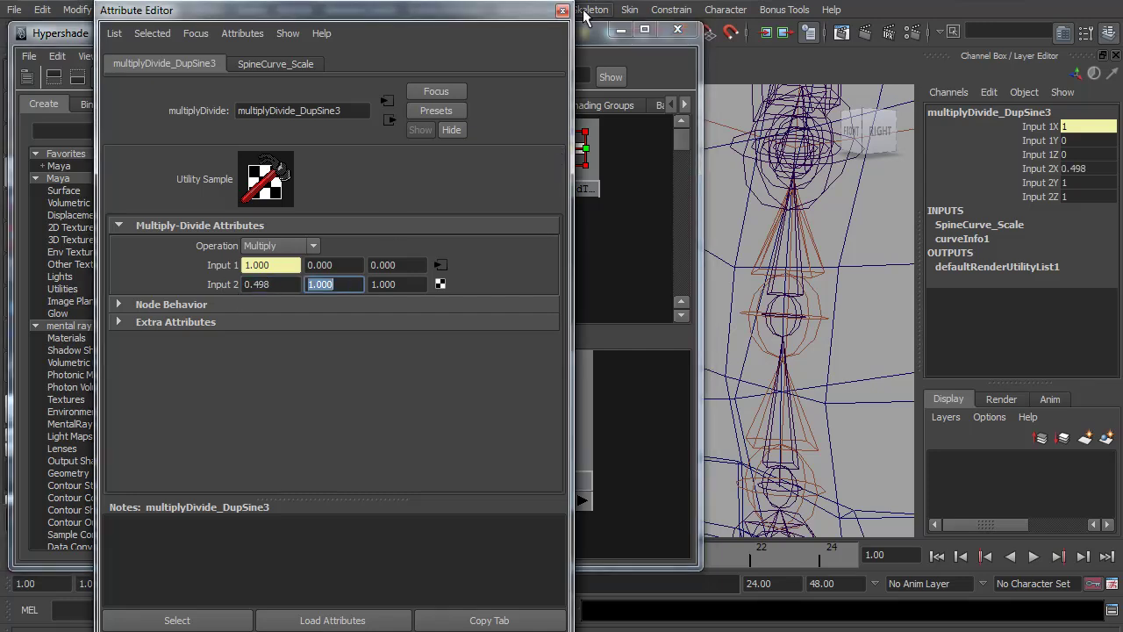
left_click(563, 10)
left_click(786, 169)
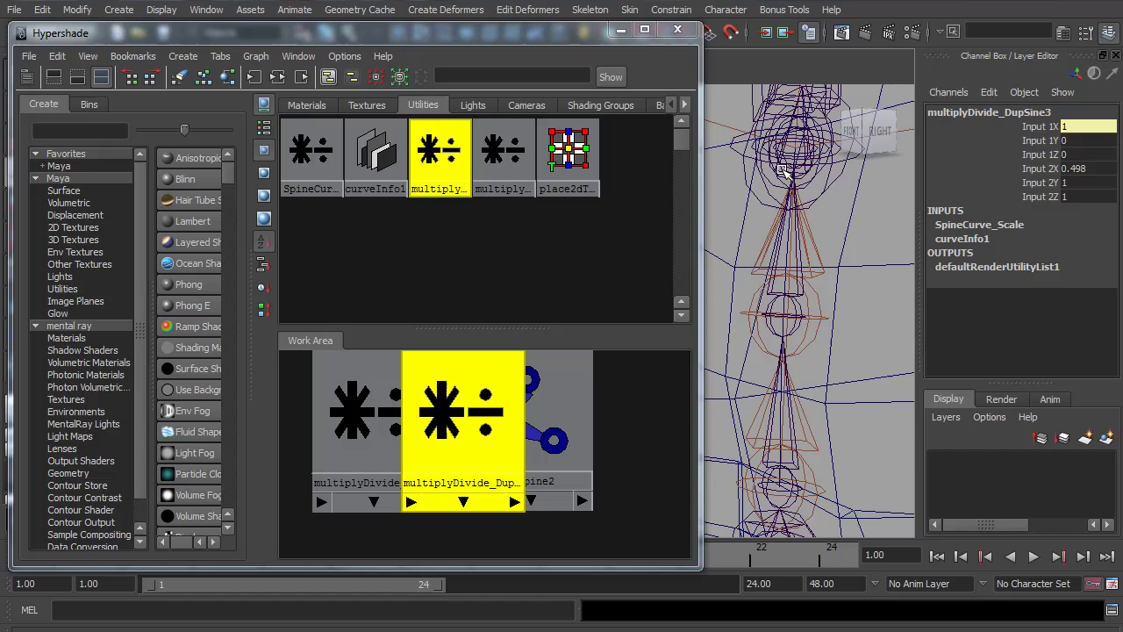
Add J_Spine3_Dup to the graph and connect multiplyDivide_DupSine3's outputX to its translateX.
left_click(256, 56)
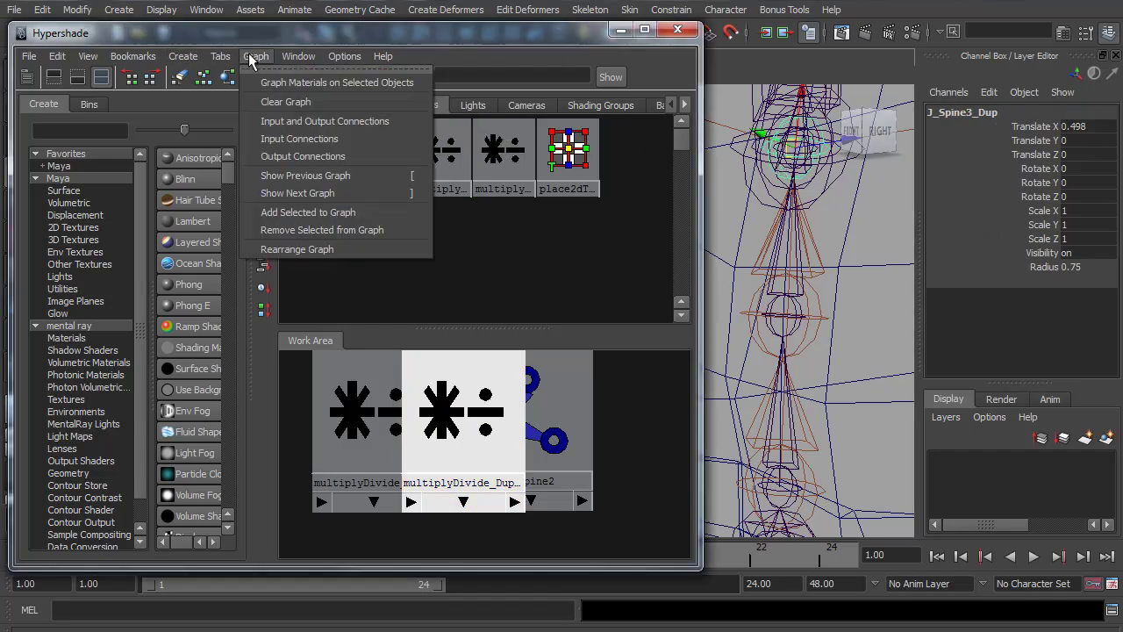
left_click(331, 216)
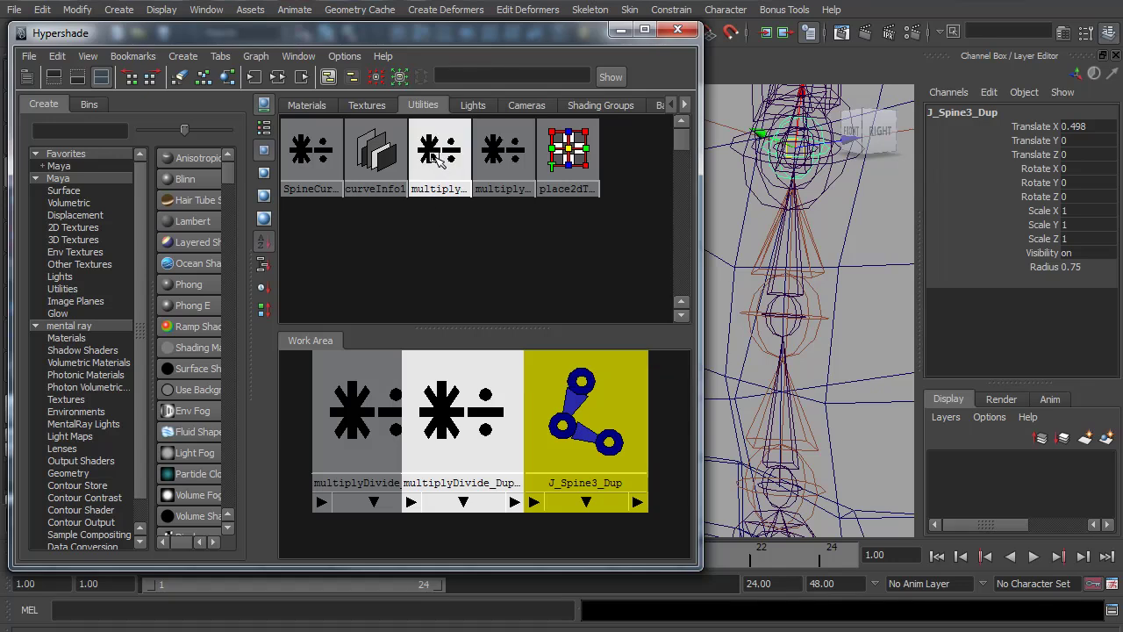
middle_click_drag(436, 156, 606, 434)
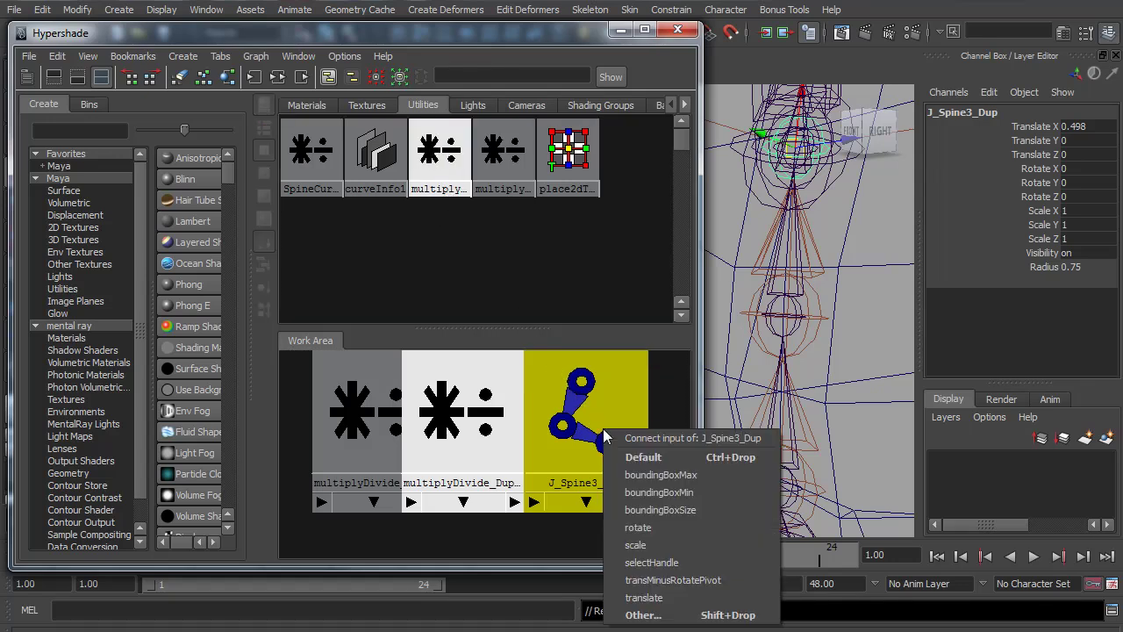
left_click(645, 611)
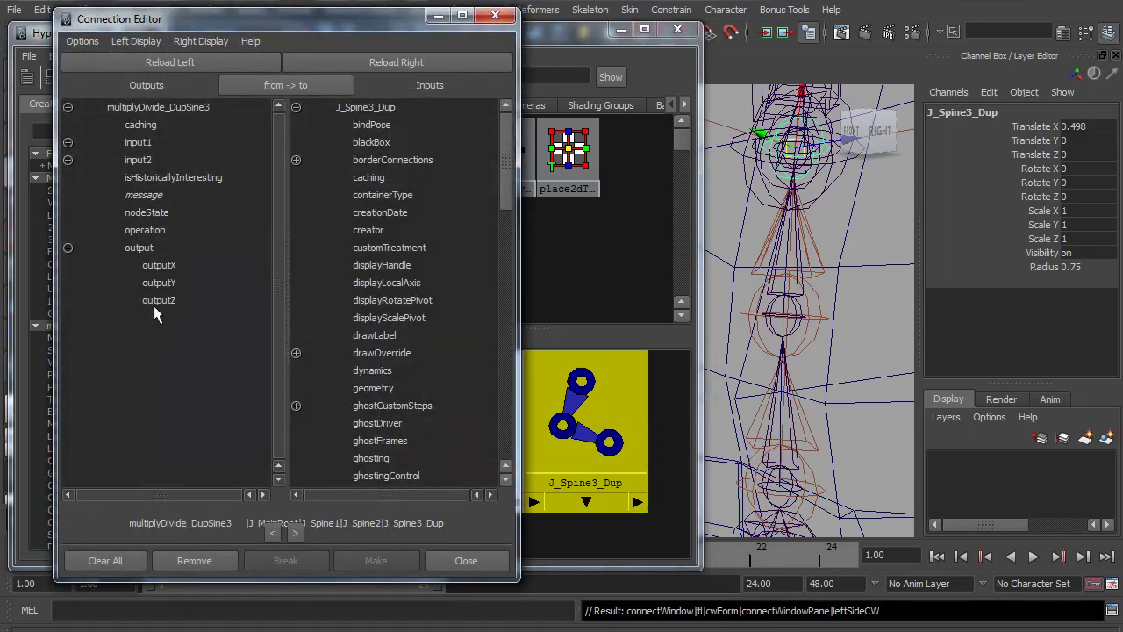
left_click(162, 266)
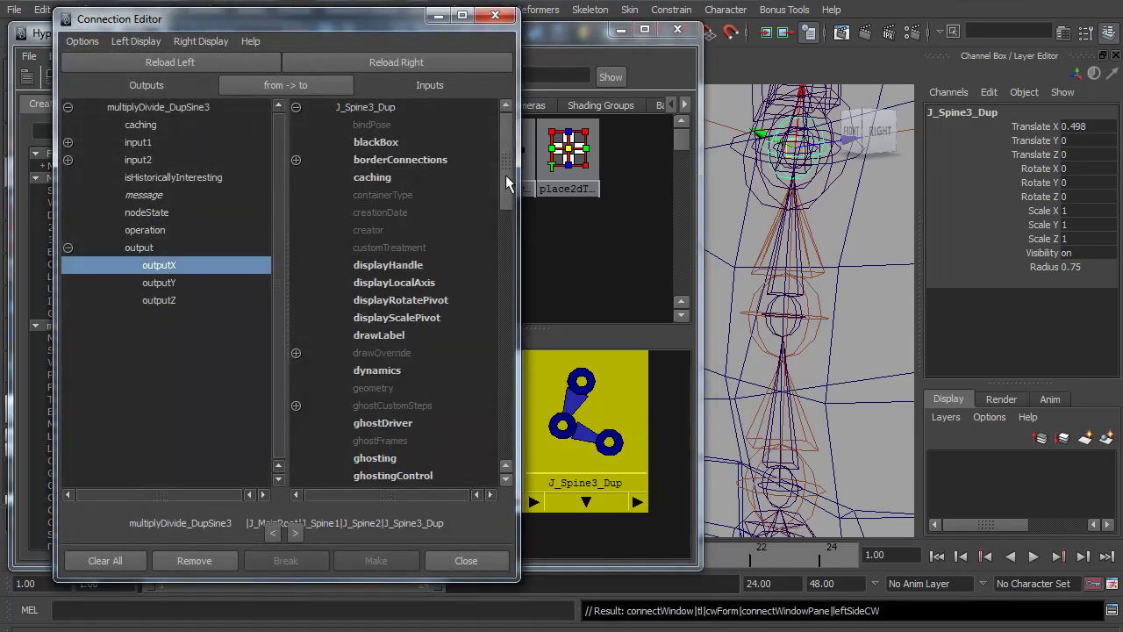
left_click_drag(505, 182, 487, 469)
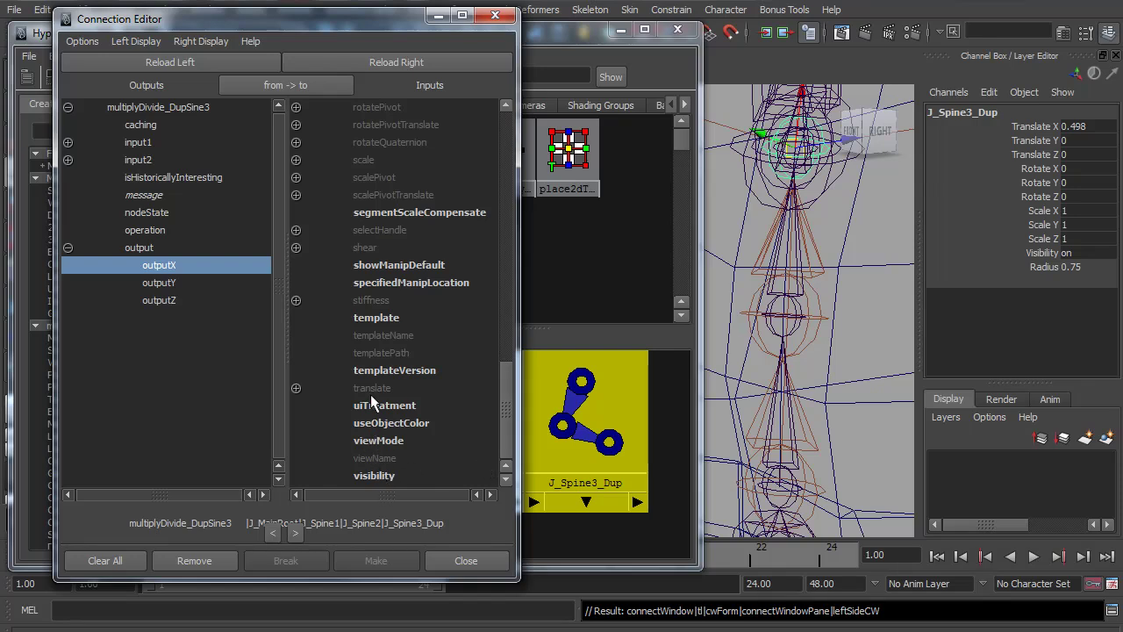
left_click(295, 389)
left_click(394, 404)
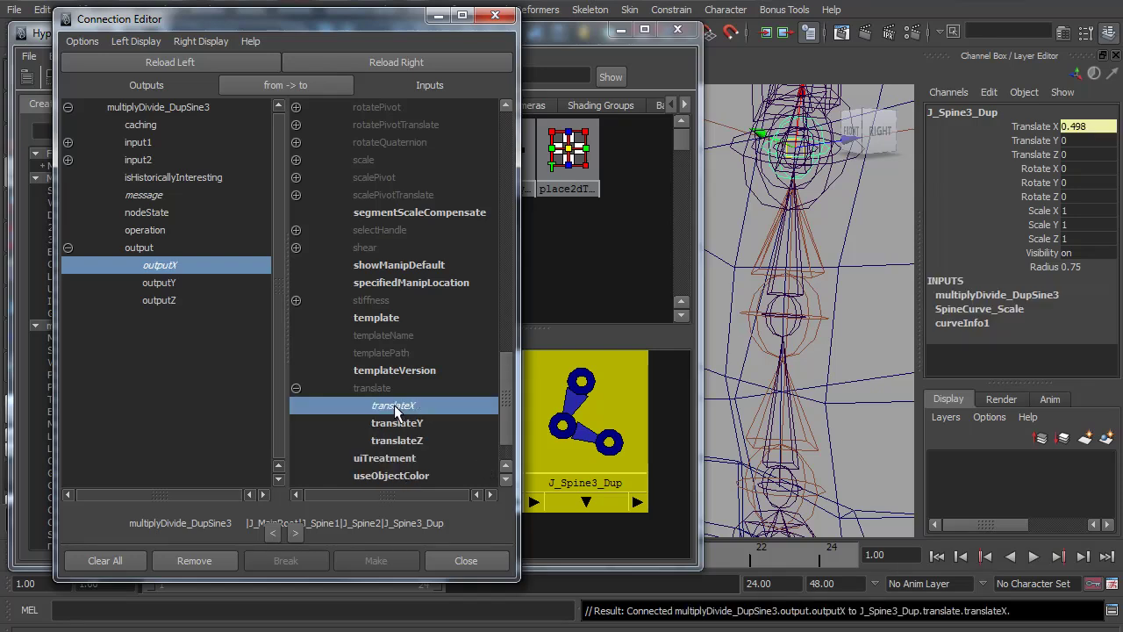
left_click(495, 15)
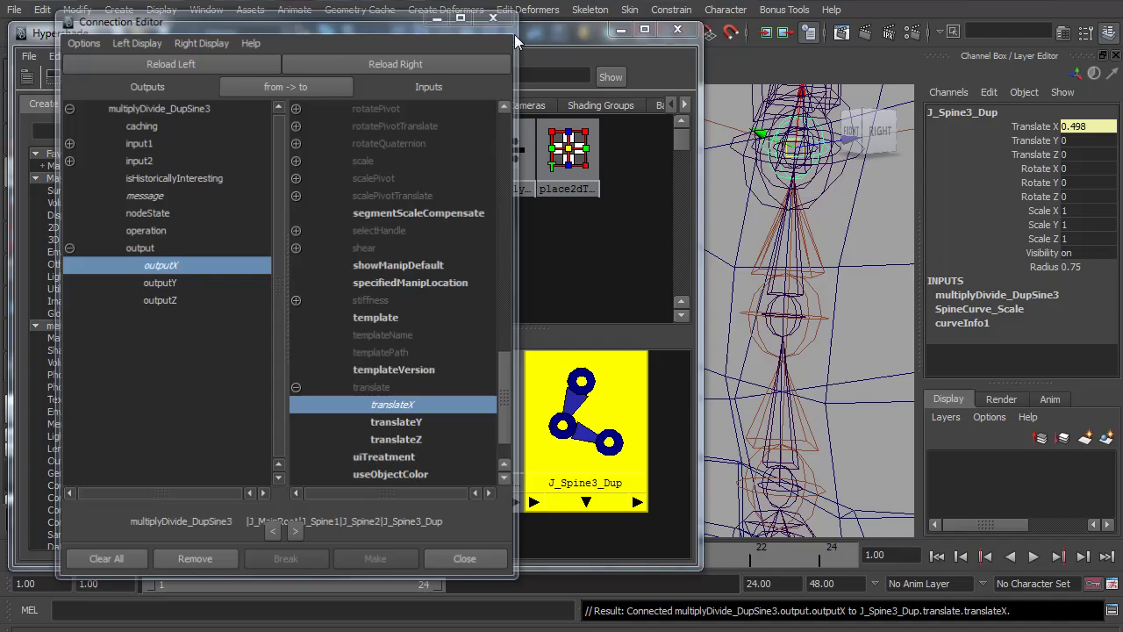
Test-move Shoulder_CTR to check the spine stretch, then undo the move.
left_click(806, 142)
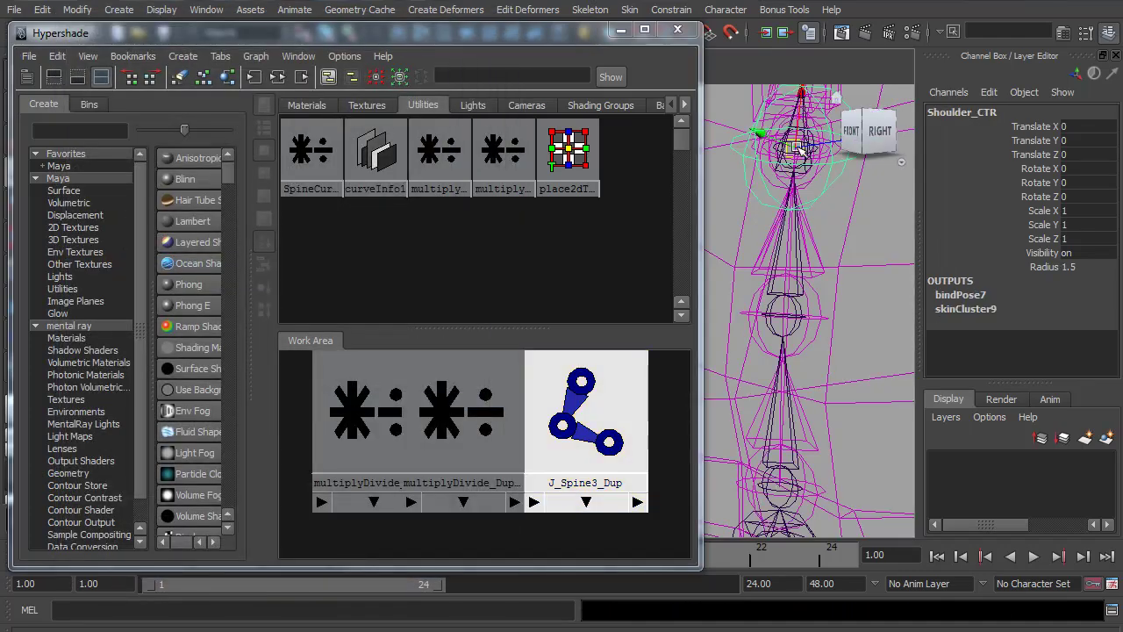
left_click_drag(801, 150, 784, 250)
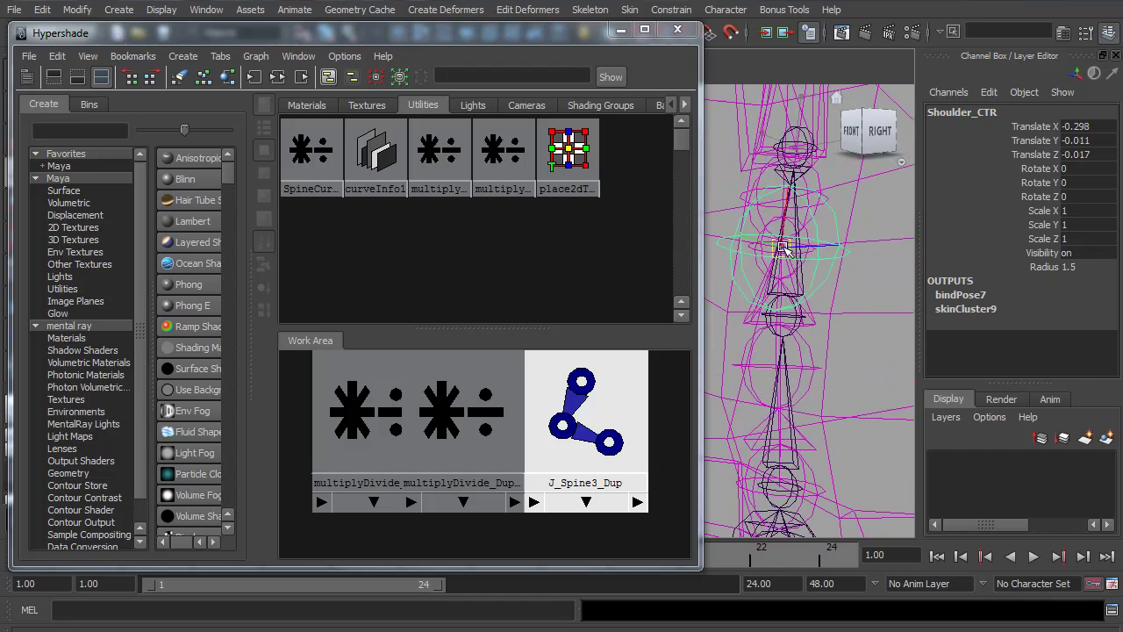
key("ctrl+z")
key("ctrl+z")
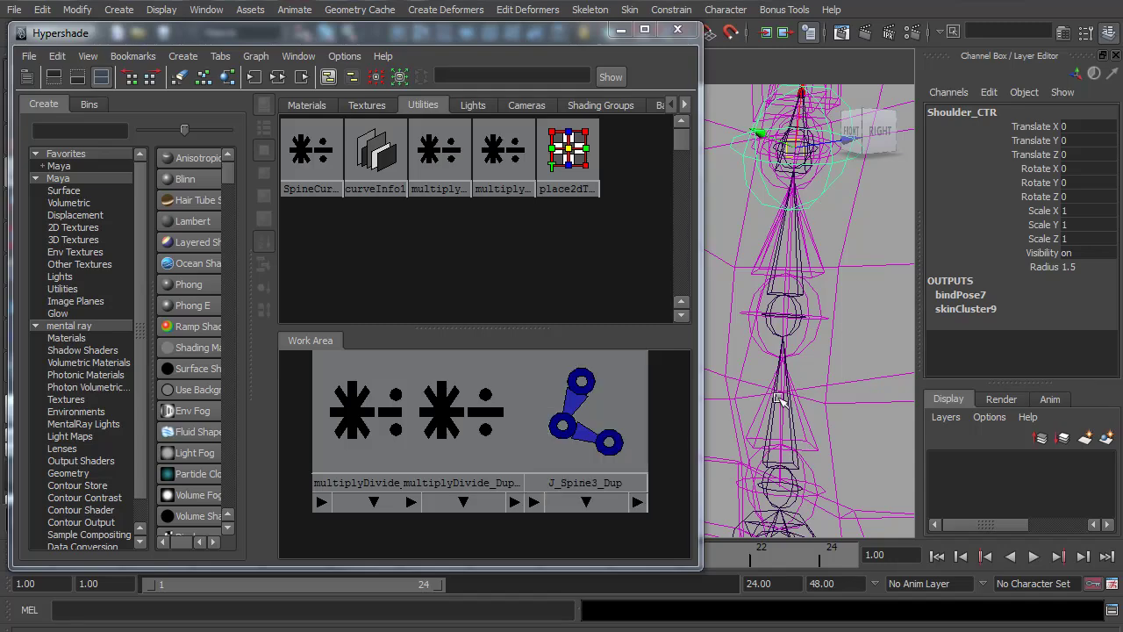
Parent-constrain J_Spine3 to Shoulder_CTR.
left_click_drag(838, 385, 871, 307, "alt")
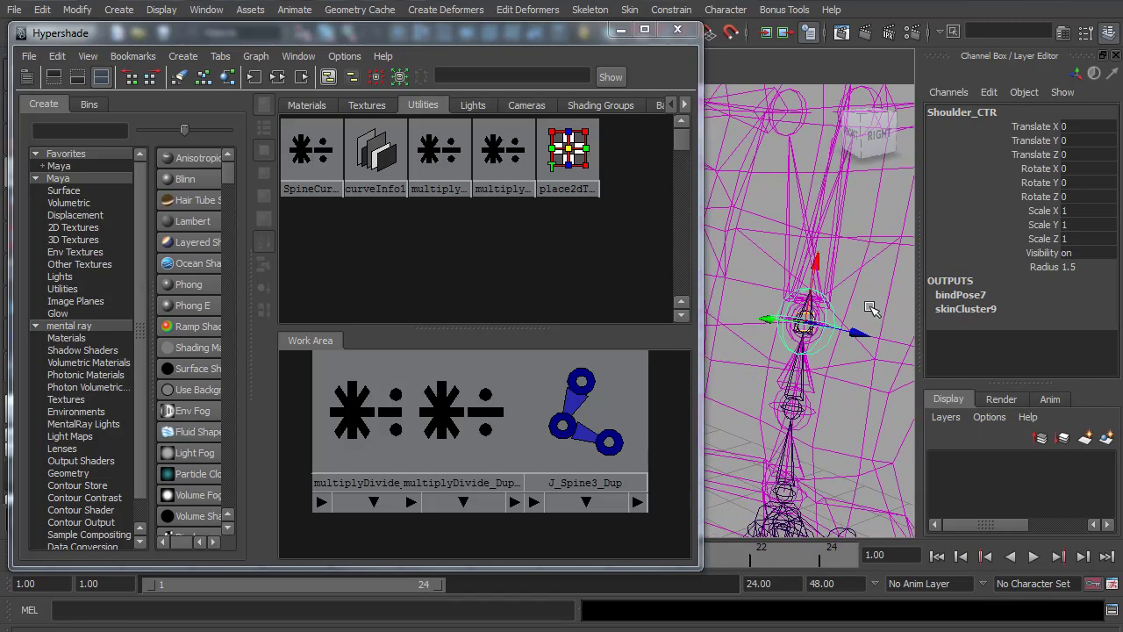
left_click_drag(783, 327, 812, 320, "alt")
left_click(804, 315)
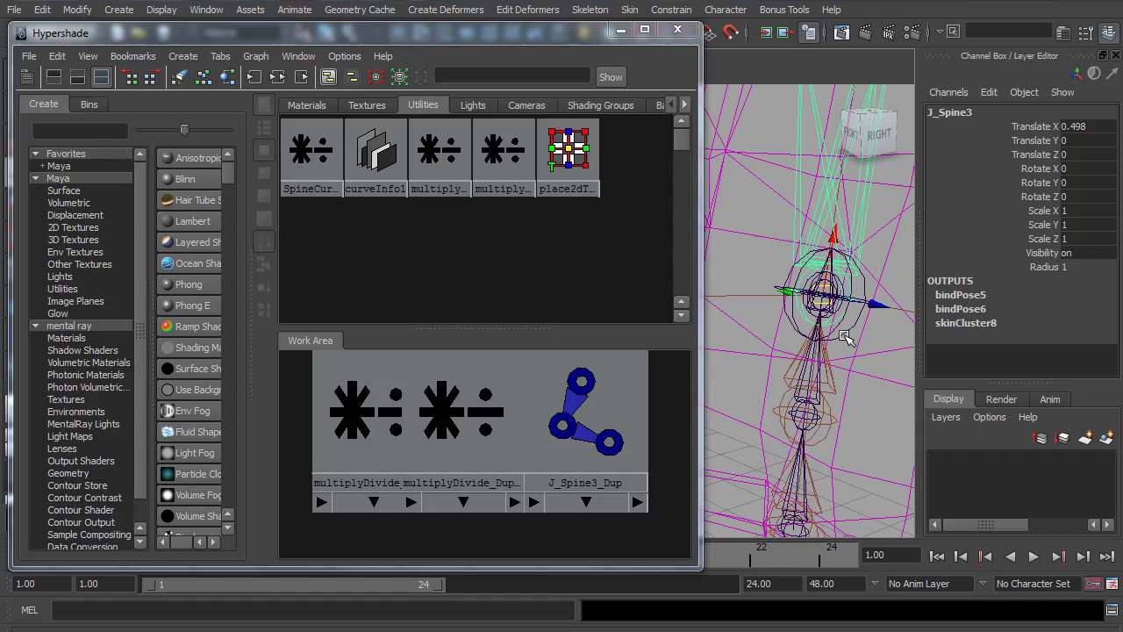
left_click(817, 287)
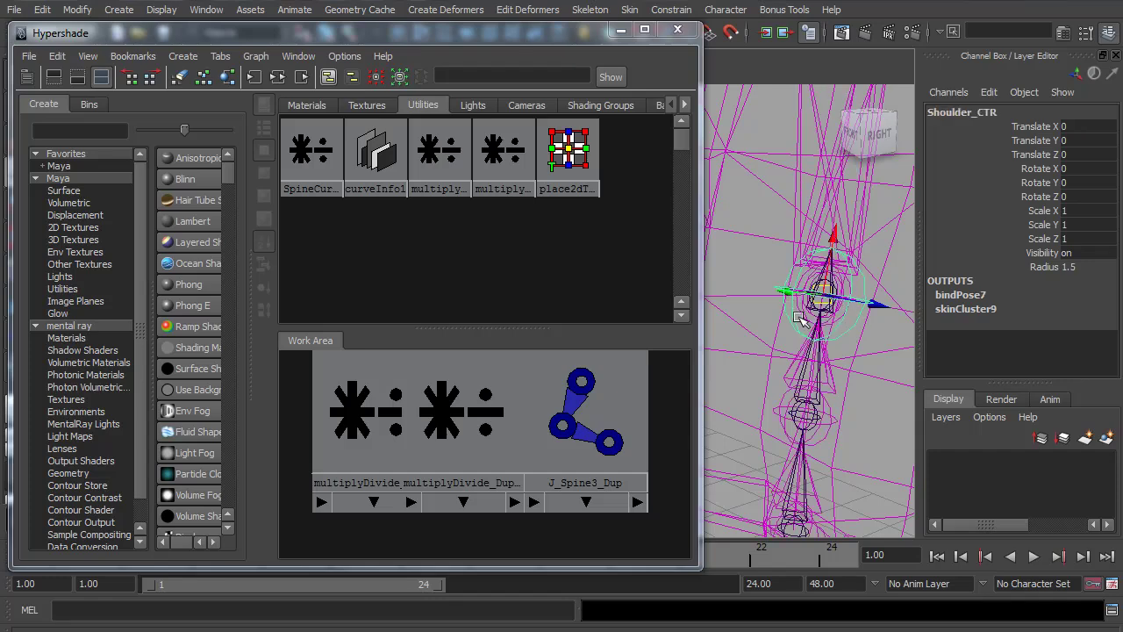
left_click(805, 315)
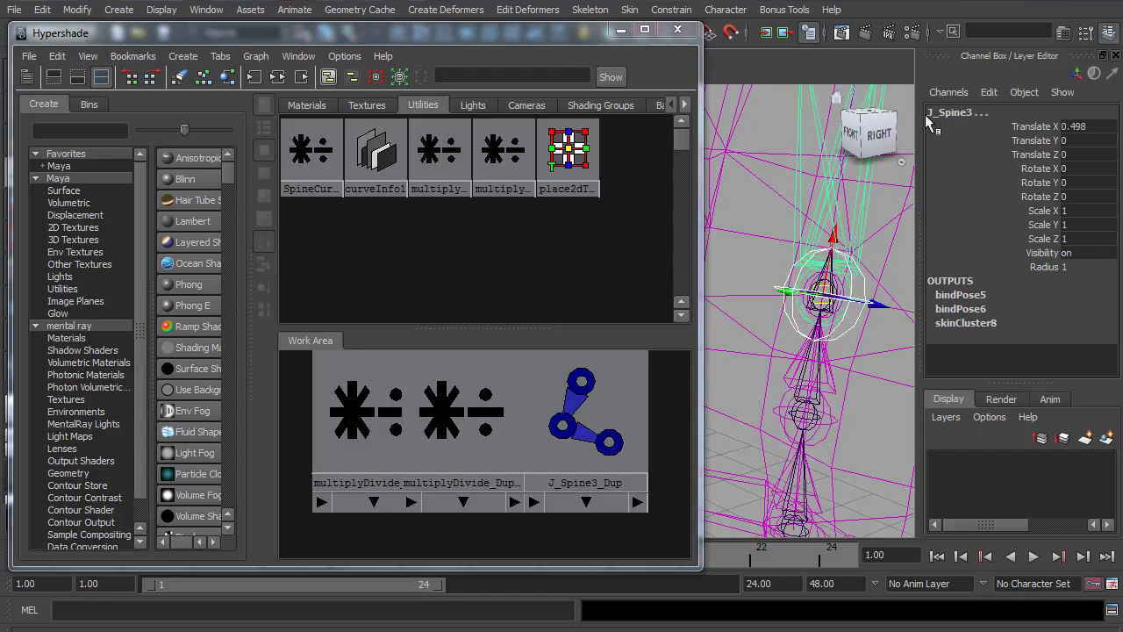
left_click(653, 11)
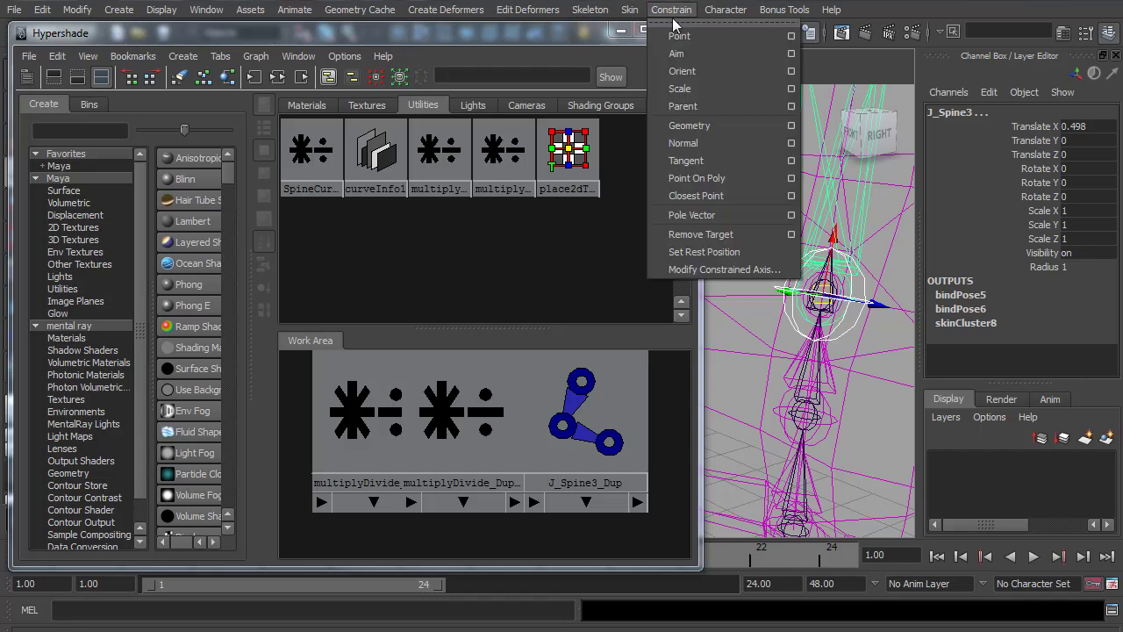
left_click(684, 106)
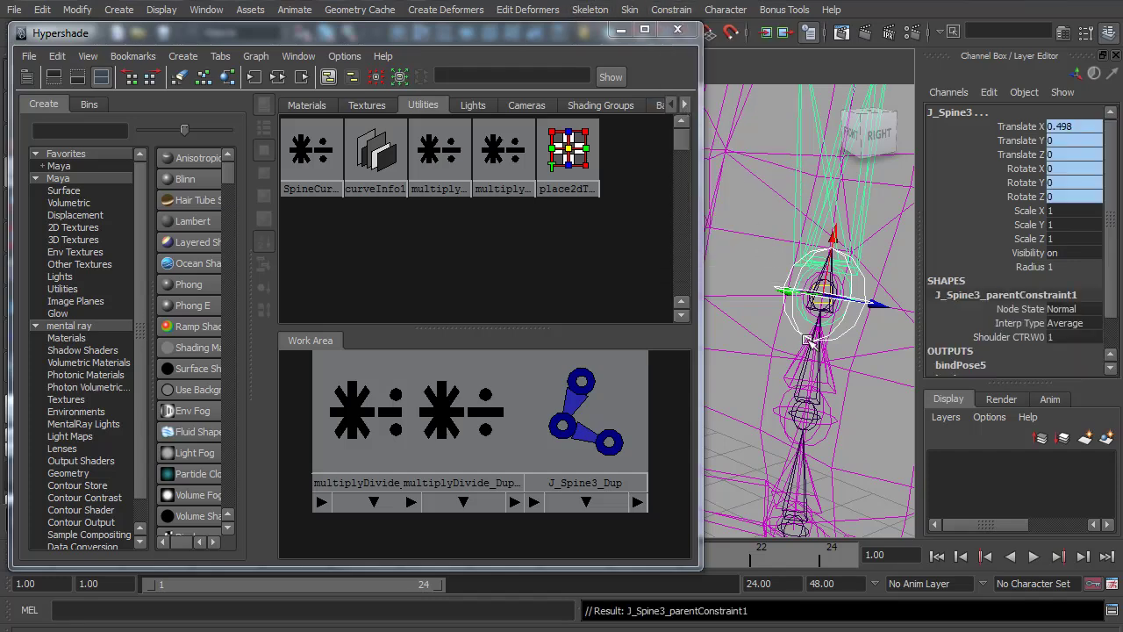
Parent-constrain J_MainRoot to Hip_CTR and close the Hypershade.
scroll(809, 340, "up", 3)
scroll(805, 316, "up", 1)
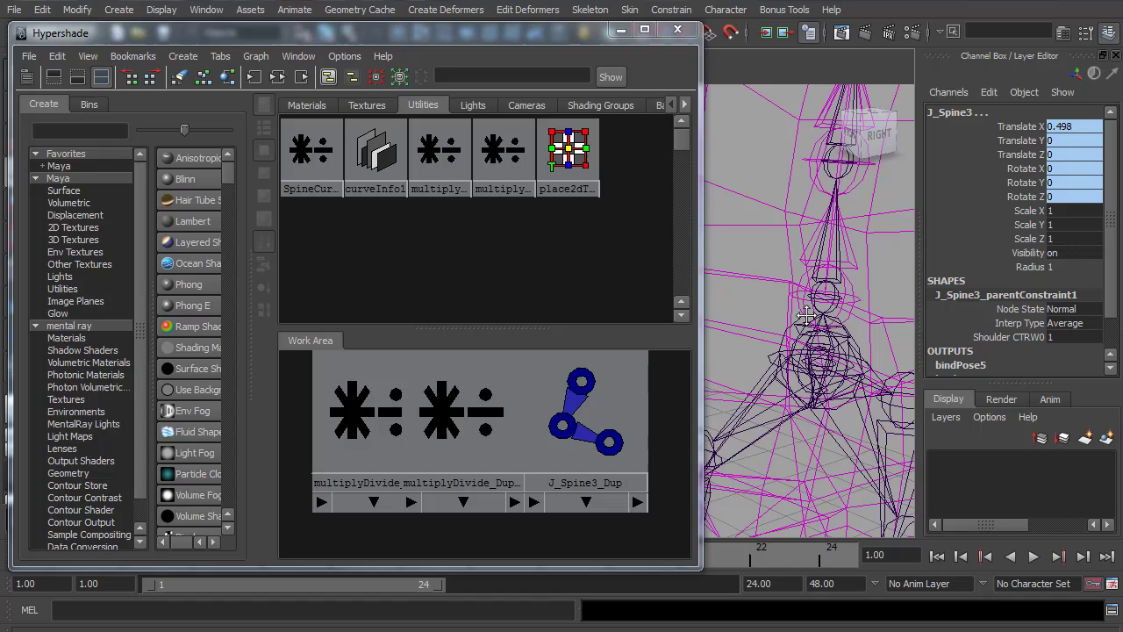
left_click_drag(805, 316, 786, 320, "alt")
left_click(769, 321)
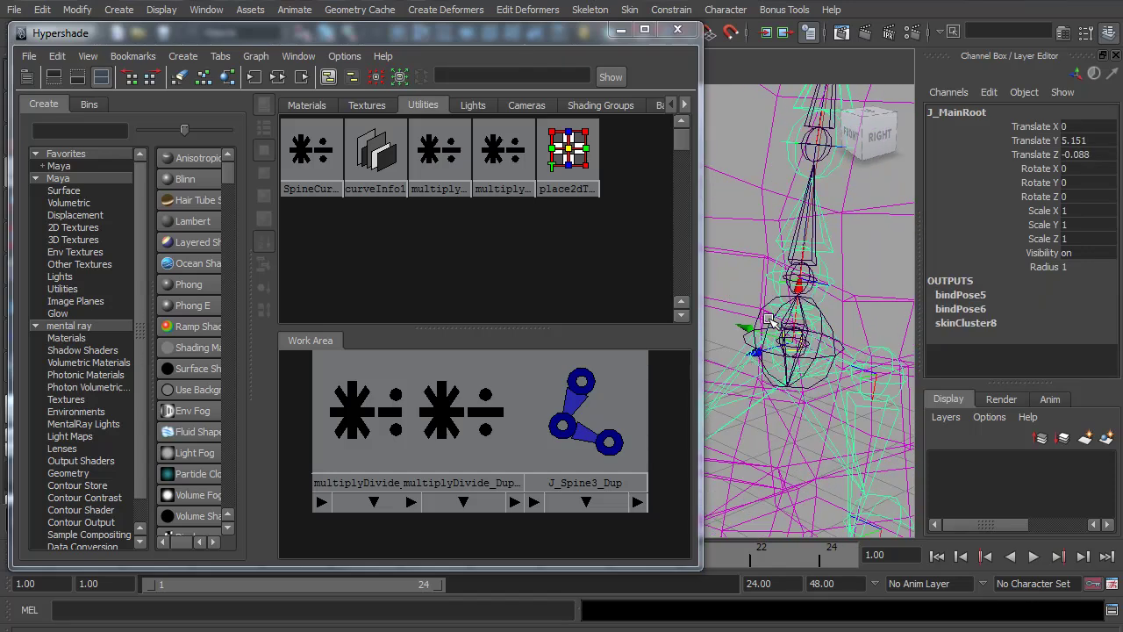
left_click(758, 315)
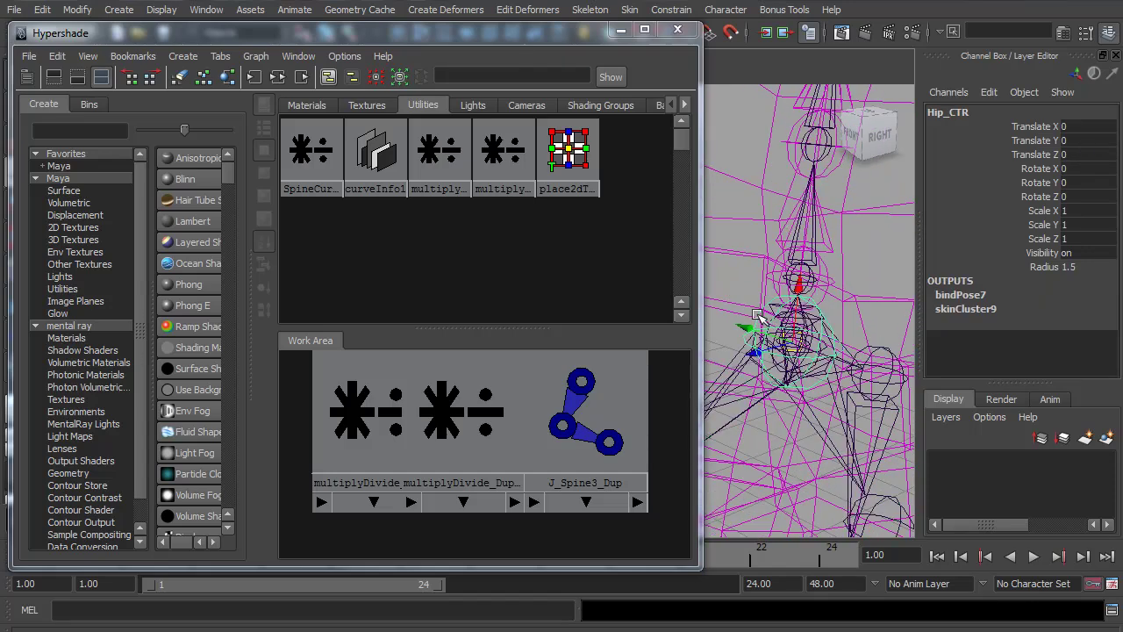
left_click(807, 412)
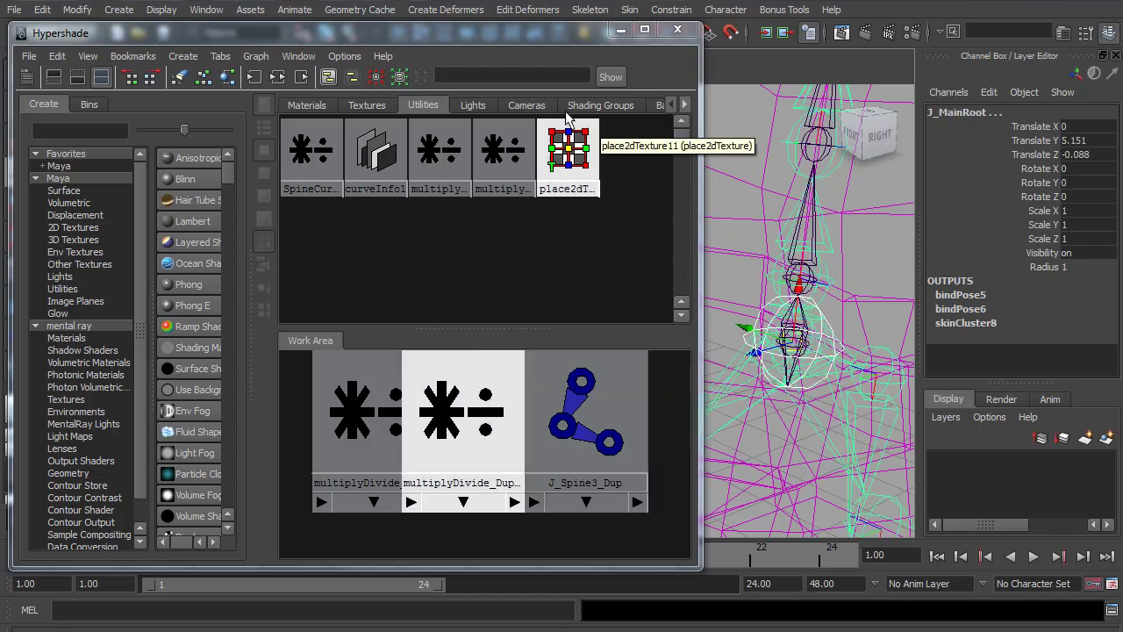
left_click(670, 9)
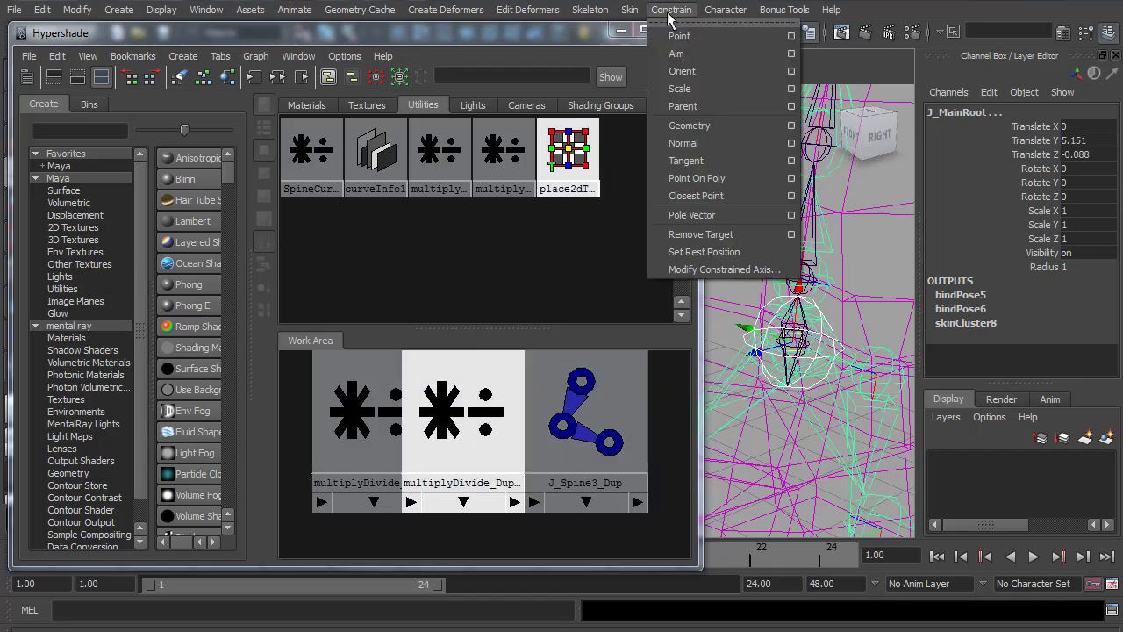
left_click(685, 106)
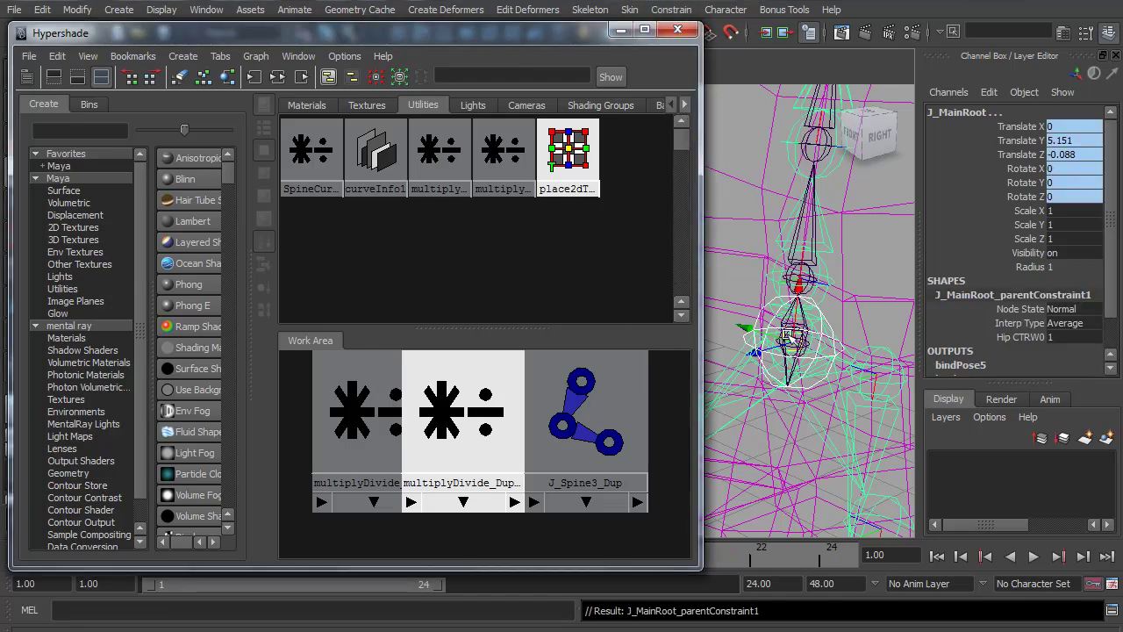
left_click(674, 29)
right_click_drag(760, 275, 602, 248, "alt")
left_click_drag(602, 248, 566, 244, "alt")
Switch to textured display and test-rotate and move Shoulder_CTR, undoing each test.
left_click(584, 249)
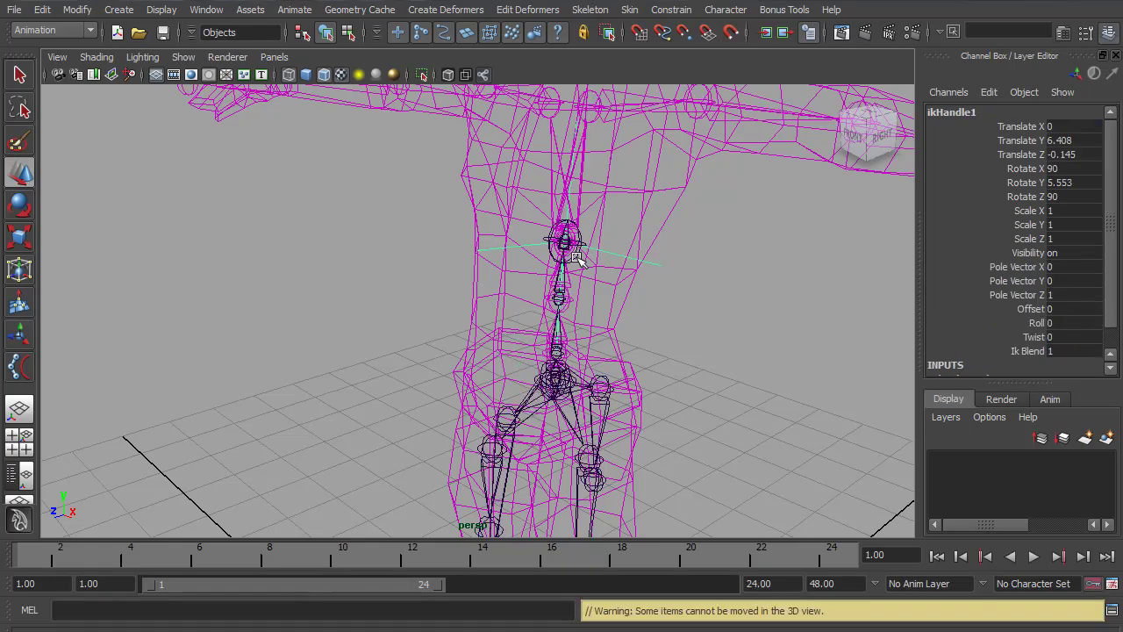
key("e")
left_click(585, 241)
left_click(585, 241)
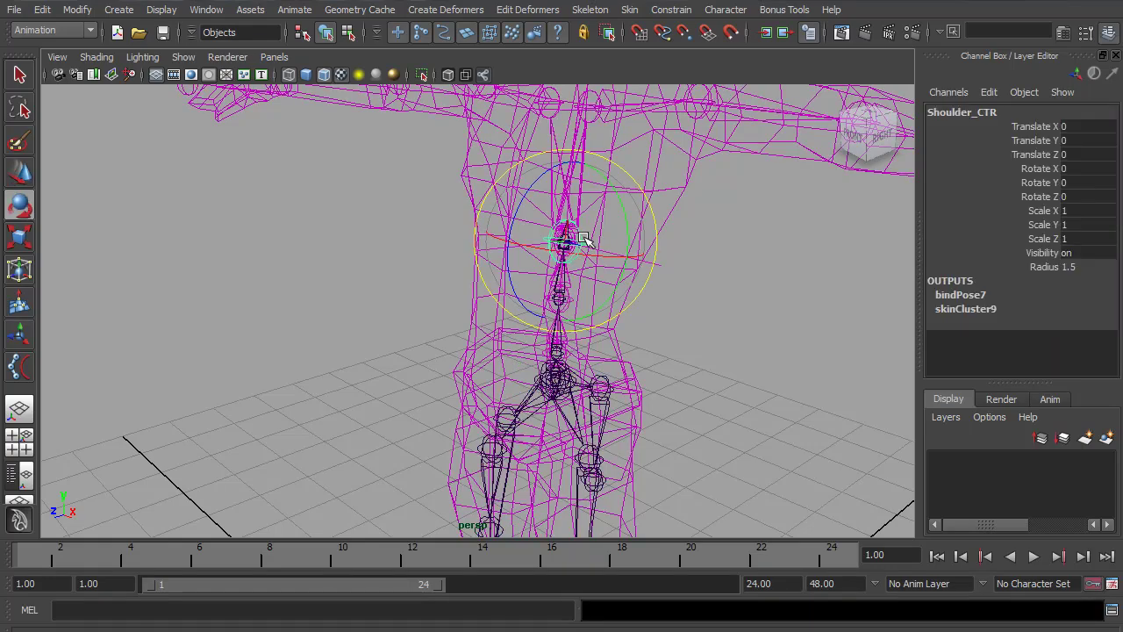
left_click_drag(586, 240, 621, 256)
key("ctrl+z")
key("ctrl+z")
key("ctrl+z")
key("ctrl+z")
key("ctrl+z")
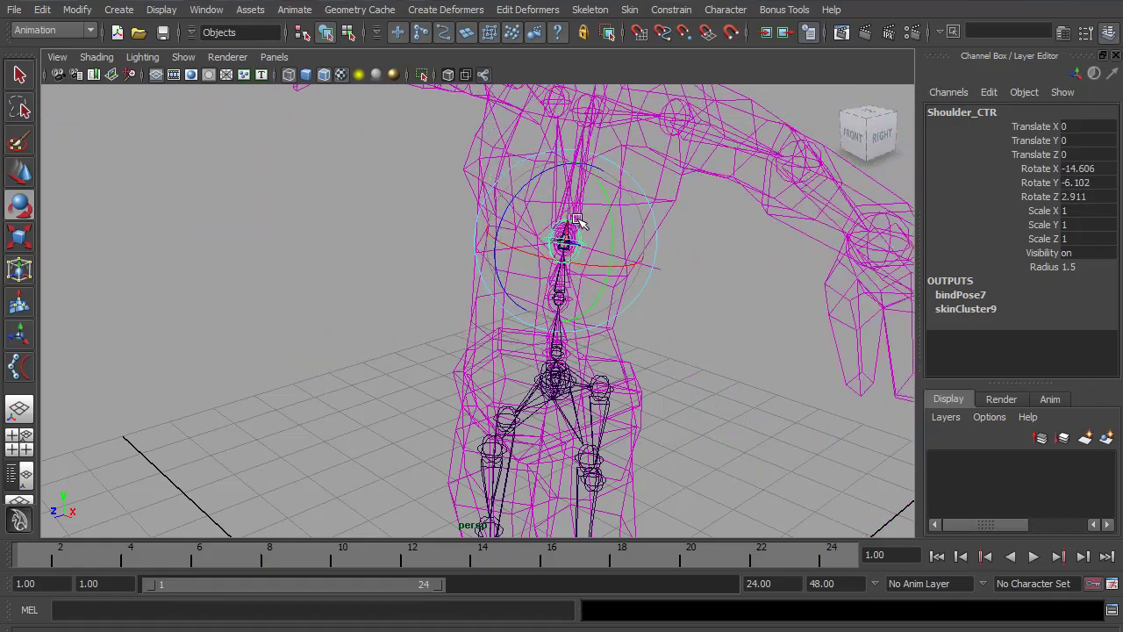
key("6")
key("w")
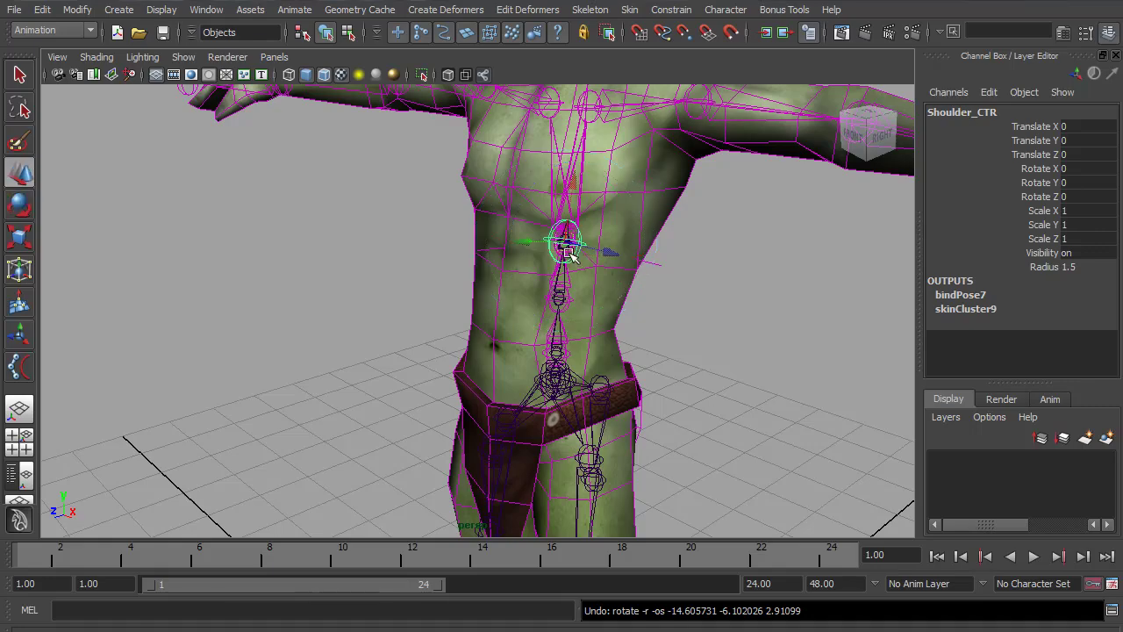
left_click_drag(571, 230, 585, 189)
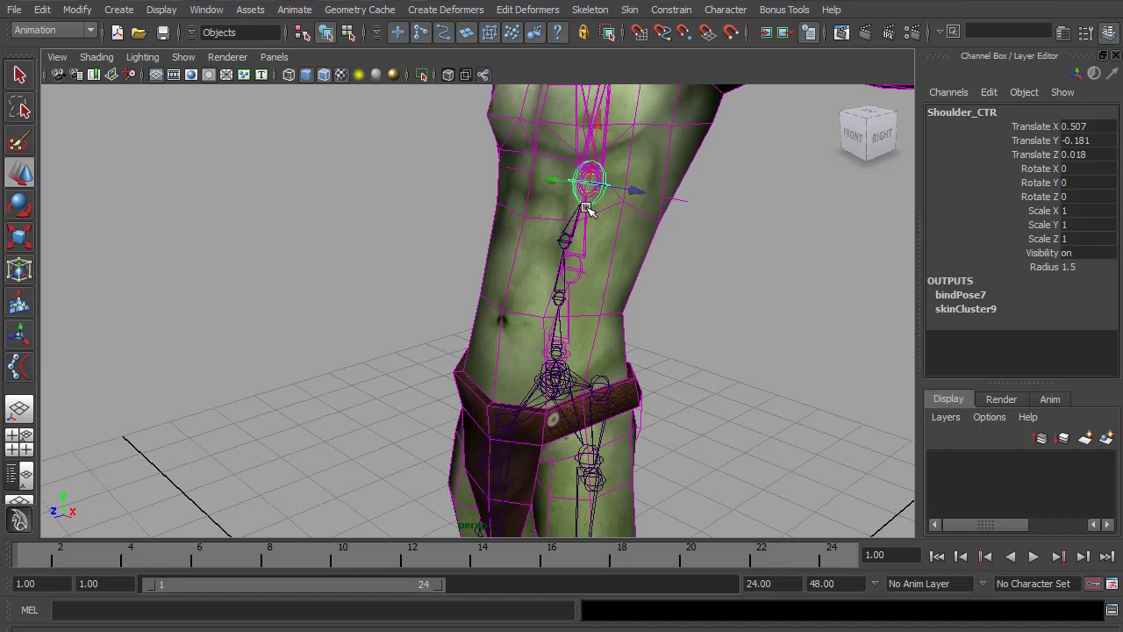
key("ctrl+z")
Test-rotate and move Hip_CTR, undoing both so the hips return to rest.
left_click(566, 360)
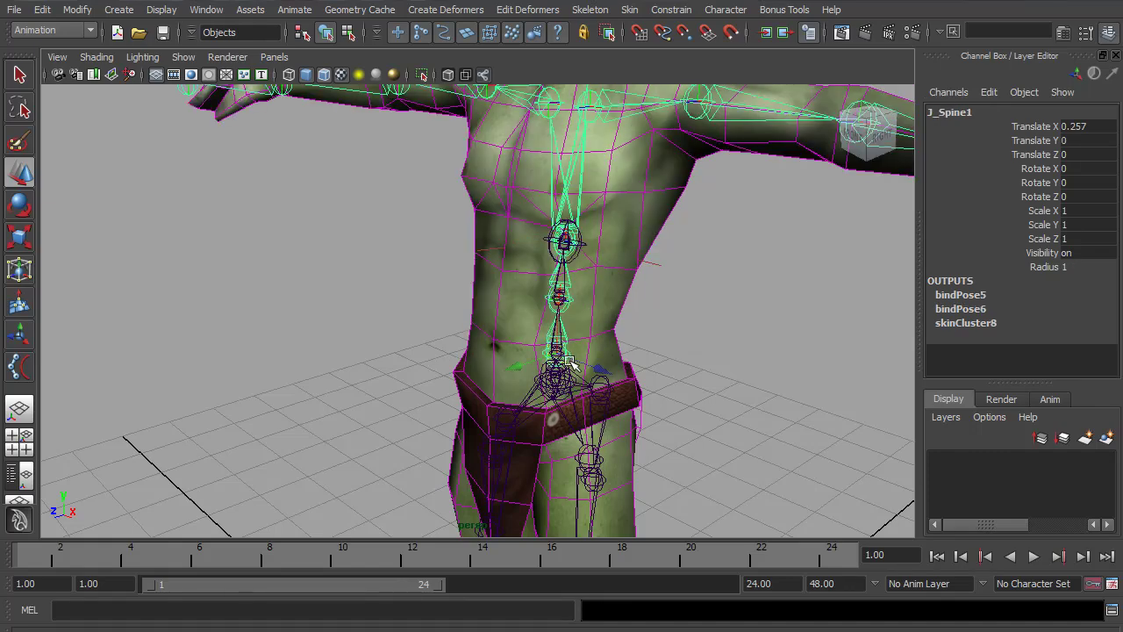
left_click(569, 367)
key("e")
left_click_drag(569, 394, 600, 399)
key("ctrl+z")
key("w")
key("ctrl+z")
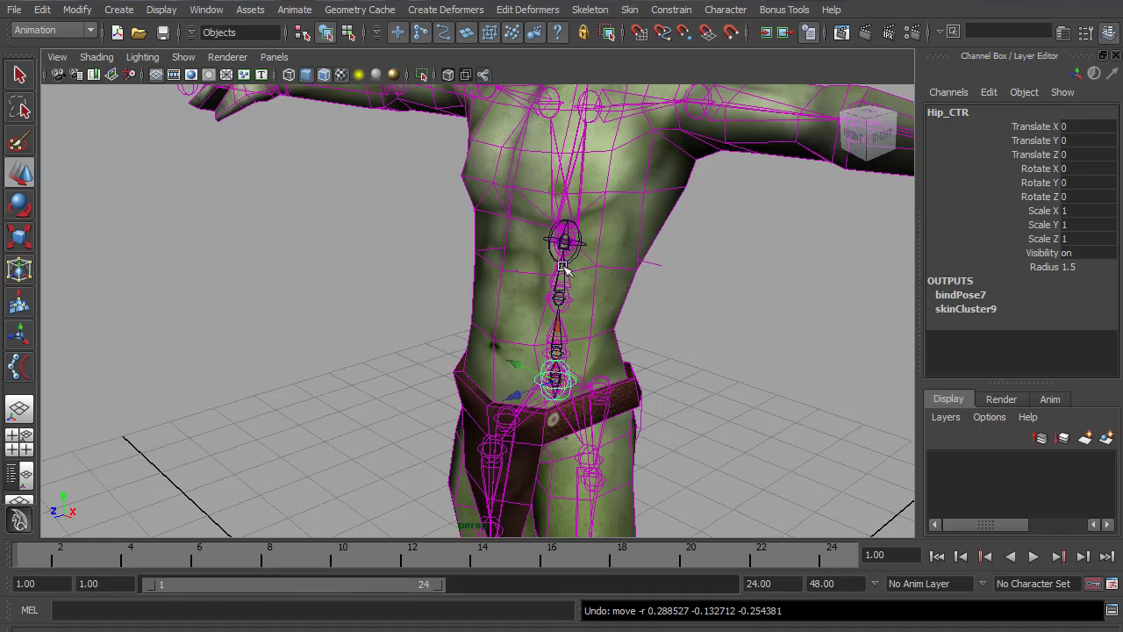
scroll(561, 360, "up", 4)
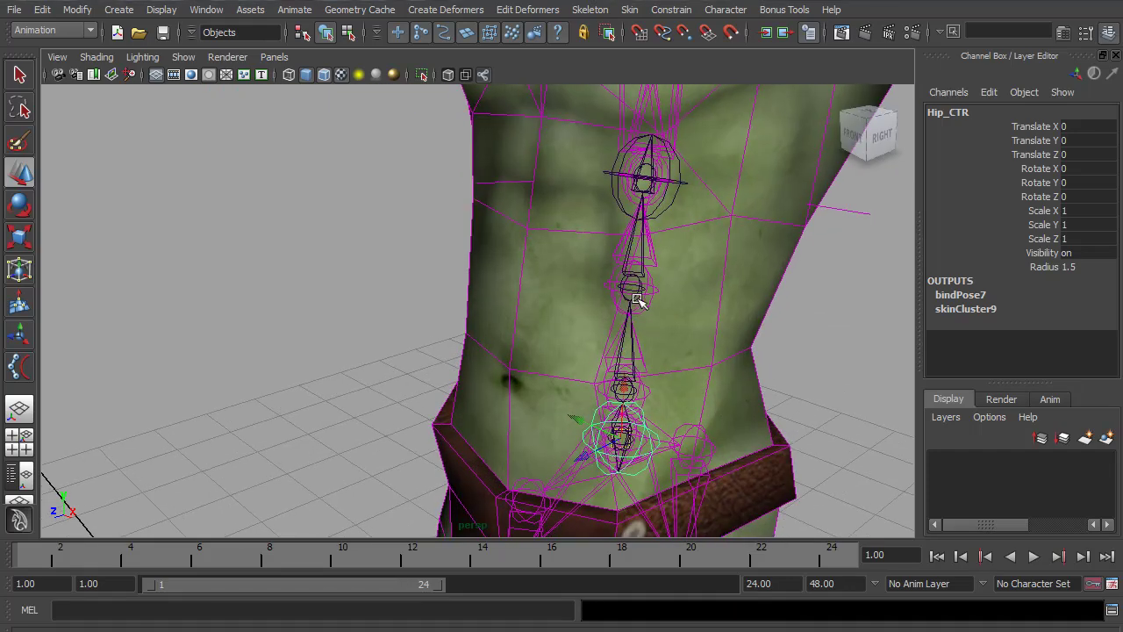
left_click(637, 299)
key("e")
left_click_drag(622, 235, 609, 263)
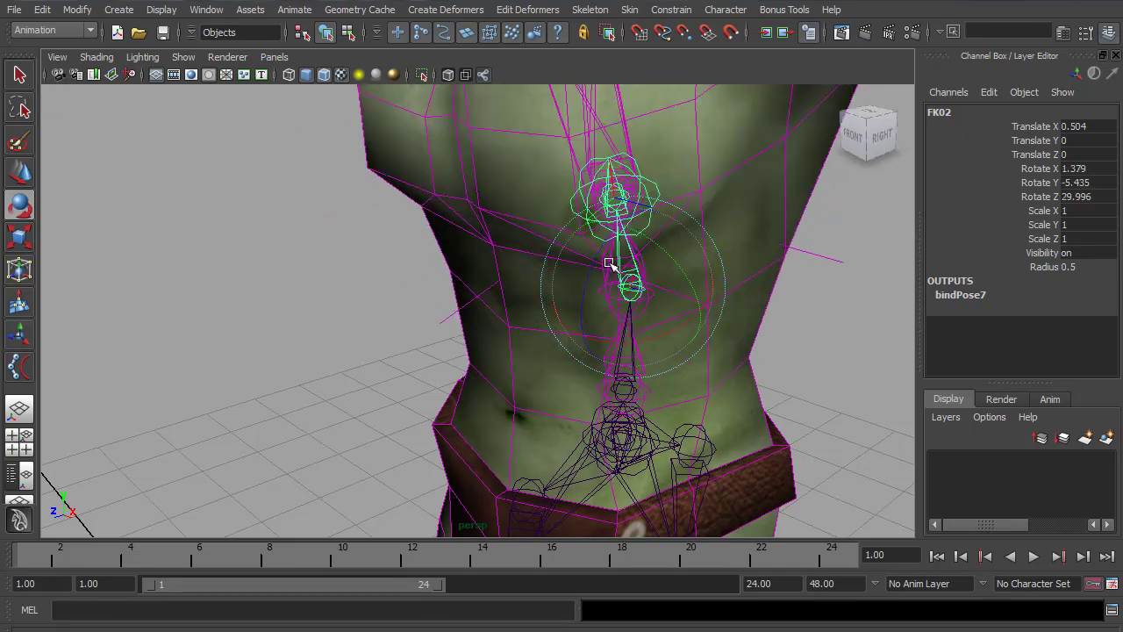
key("ctrl+z")
key("ctrl+z")
key("ctrl+z")
key("ctrl+z")
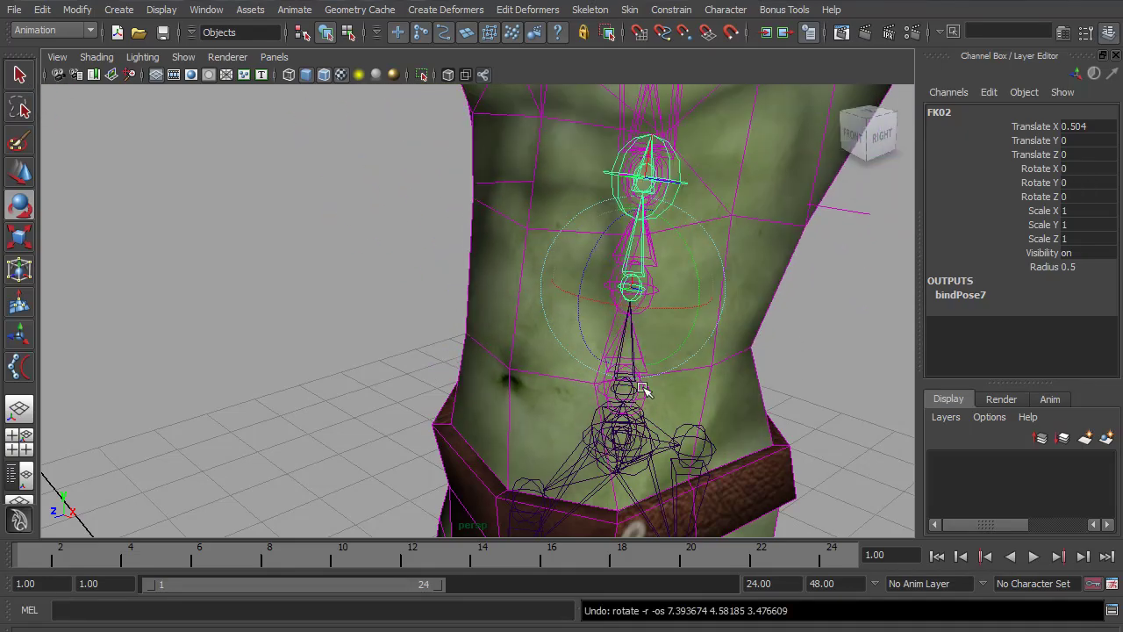
left_click(628, 387)
mouse_move(636, 358)
left_mouse_down()
mouse_move(584, 381)
mouse_move(676, 314)
mouse_move(627, 351)
mouse_move(635, 371)
left_mouse_up()
right_click_drag(634, 372, 556, 336, "alt")
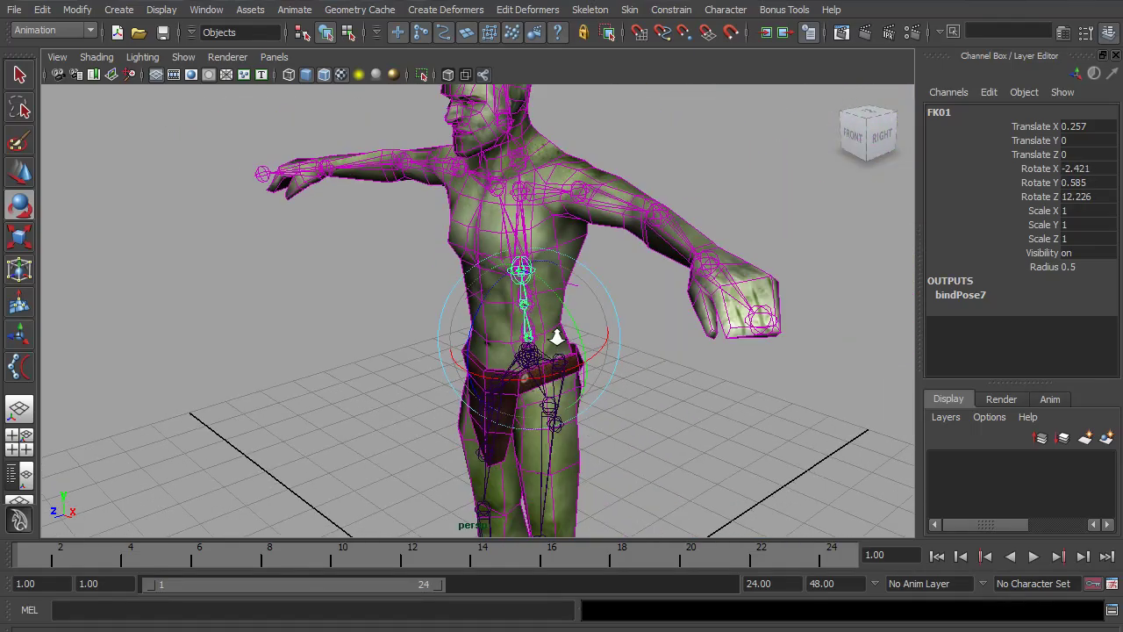
left_click_drag(557, 336, 538, 300)
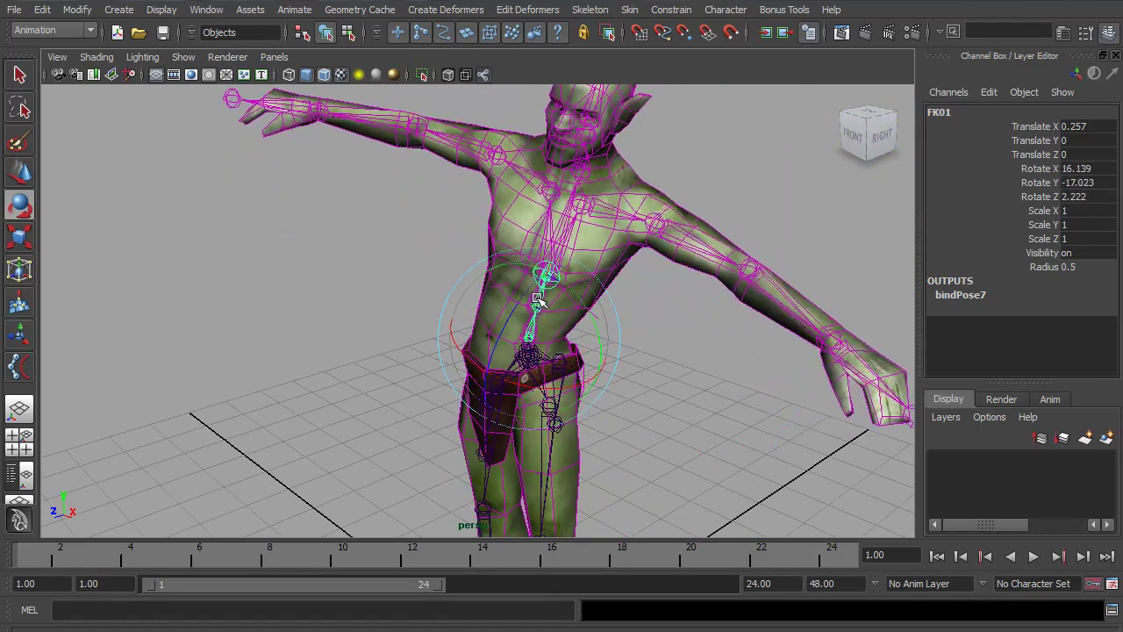
key("ctrl+z")
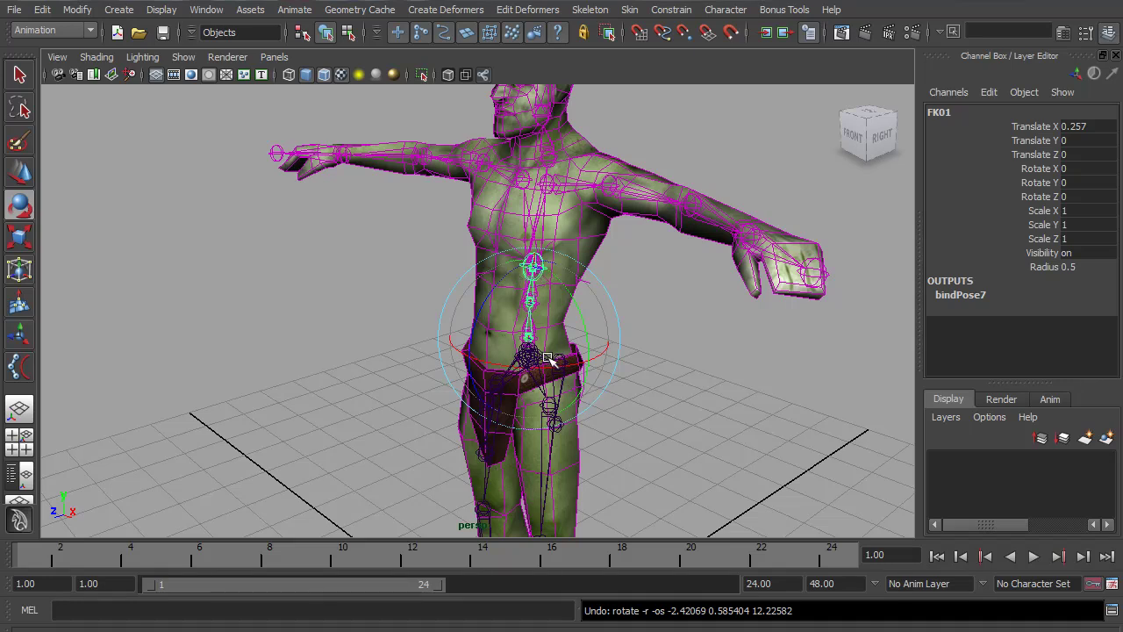